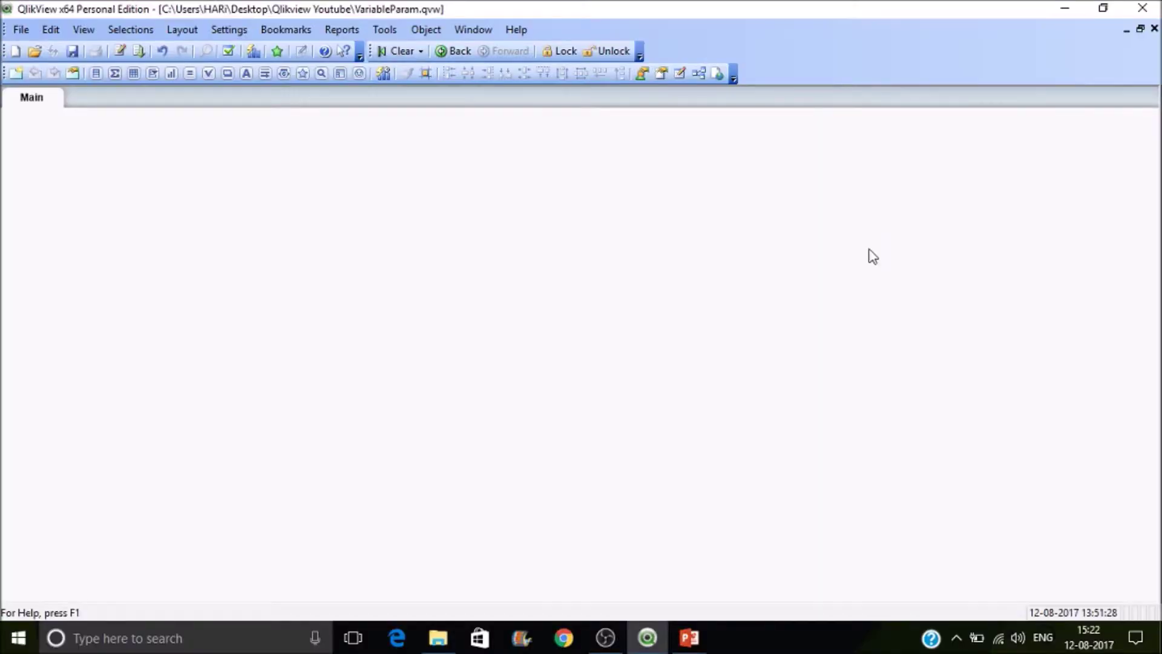
- Inspect Sheet1's Country, State, City, Company and UnitsSold fields in the Table Viewer, then right-click the empty Main sheet
key("ctrl+t")
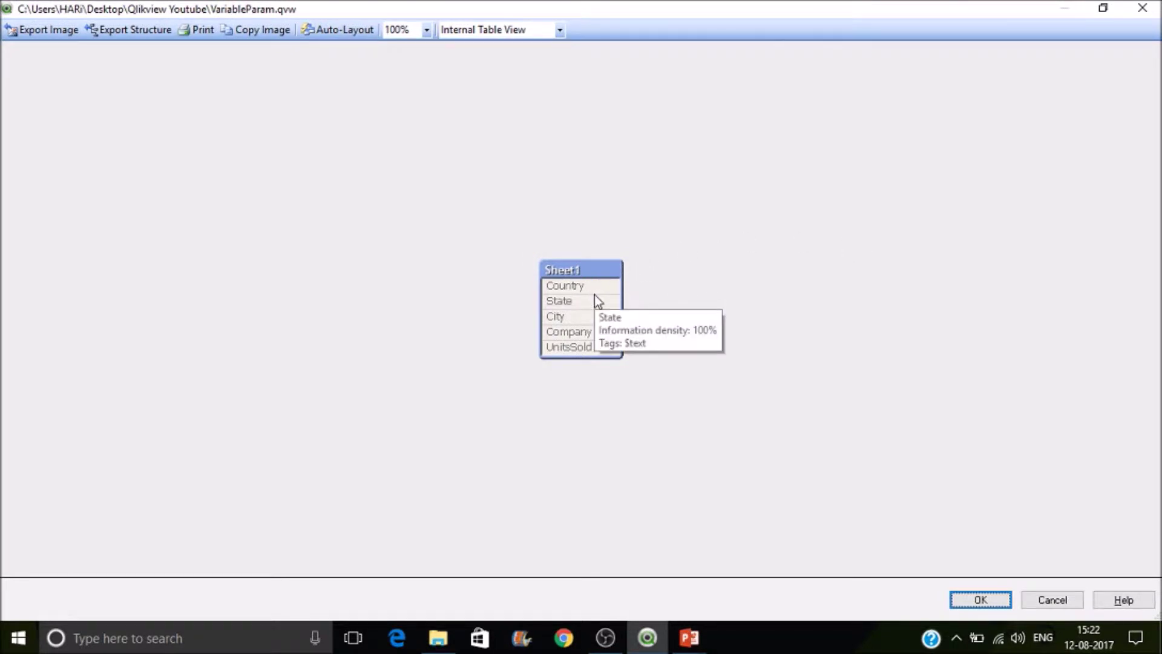
mouse_move(594, 354)
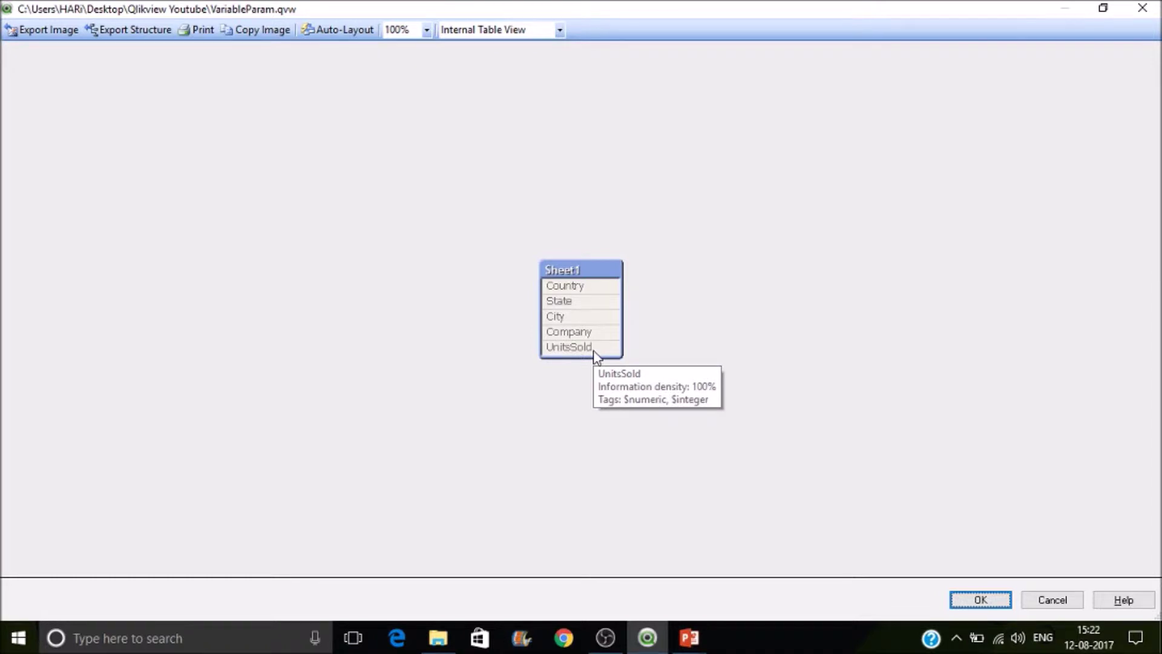
key("Return")
right_click(309, 239)
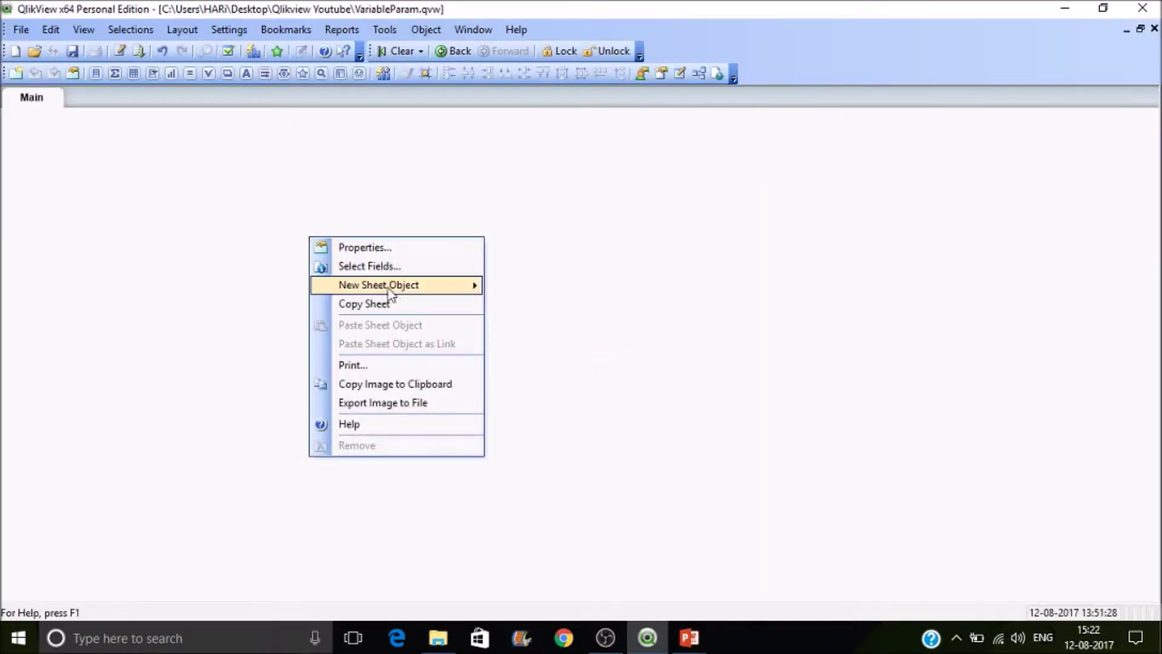
- Start a new Straight Table chart with the window title 'Units Sold'
mouse_move(435, 285)
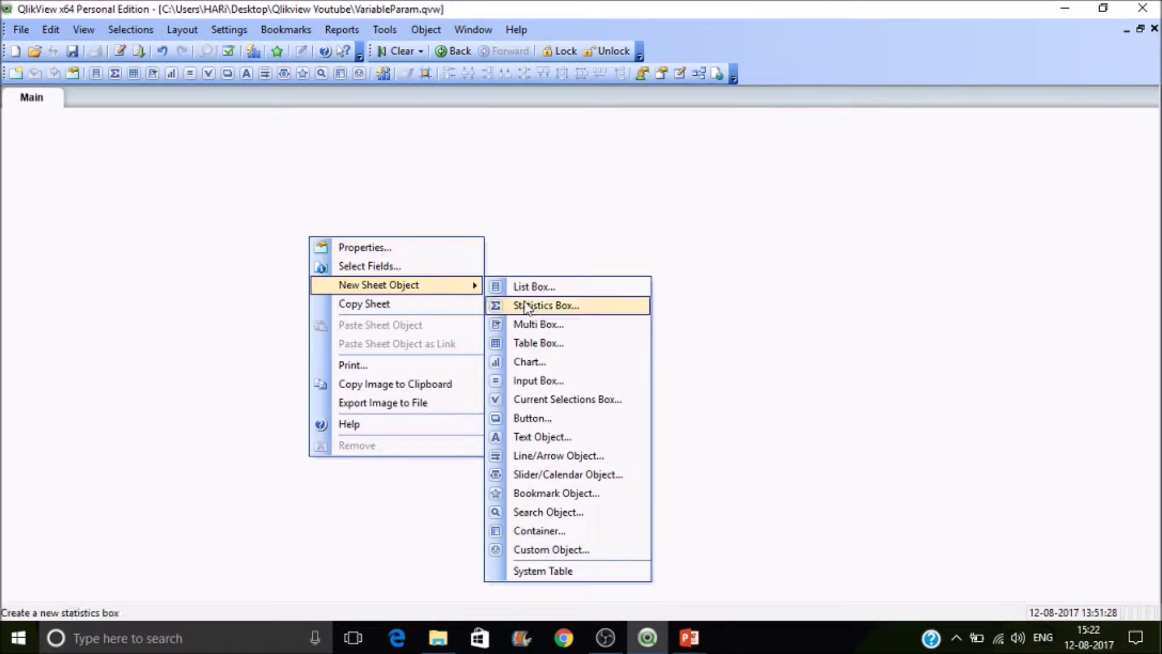
left_click(571, 367)
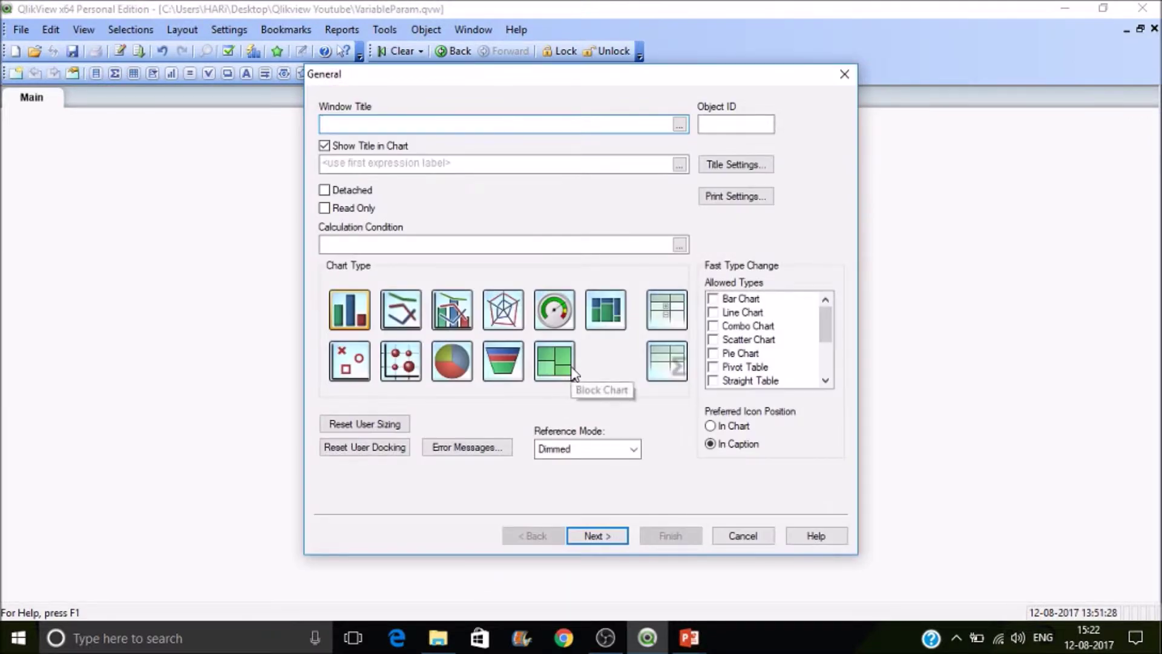
left_click(676, 365)
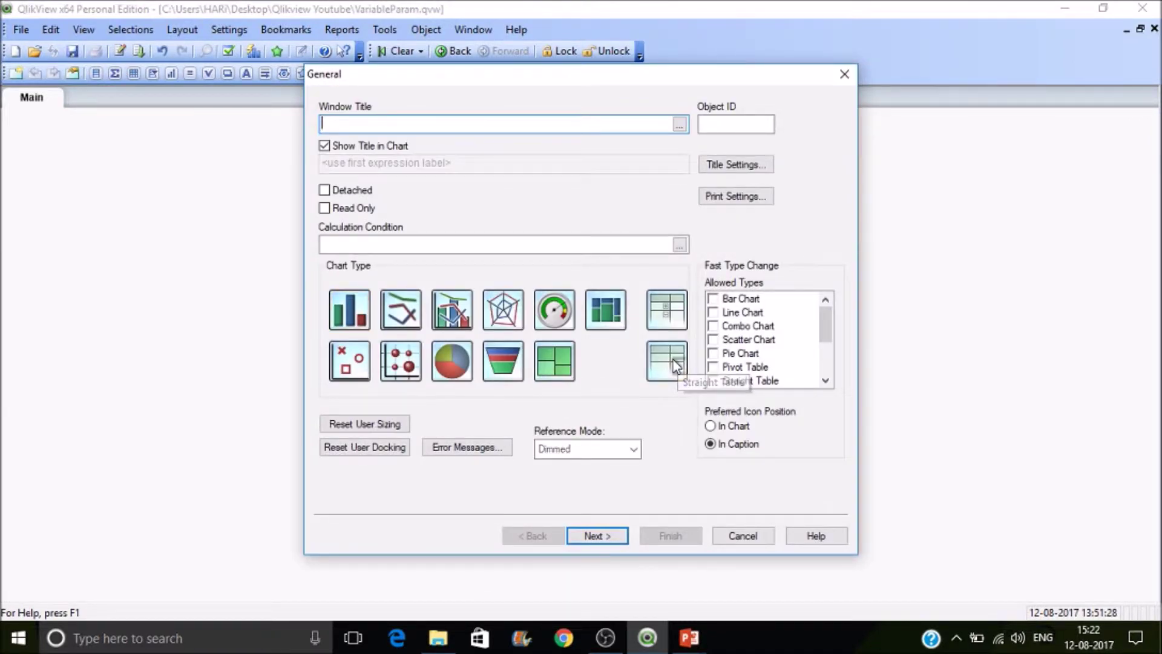
left_click(428, 121)
type("Un")
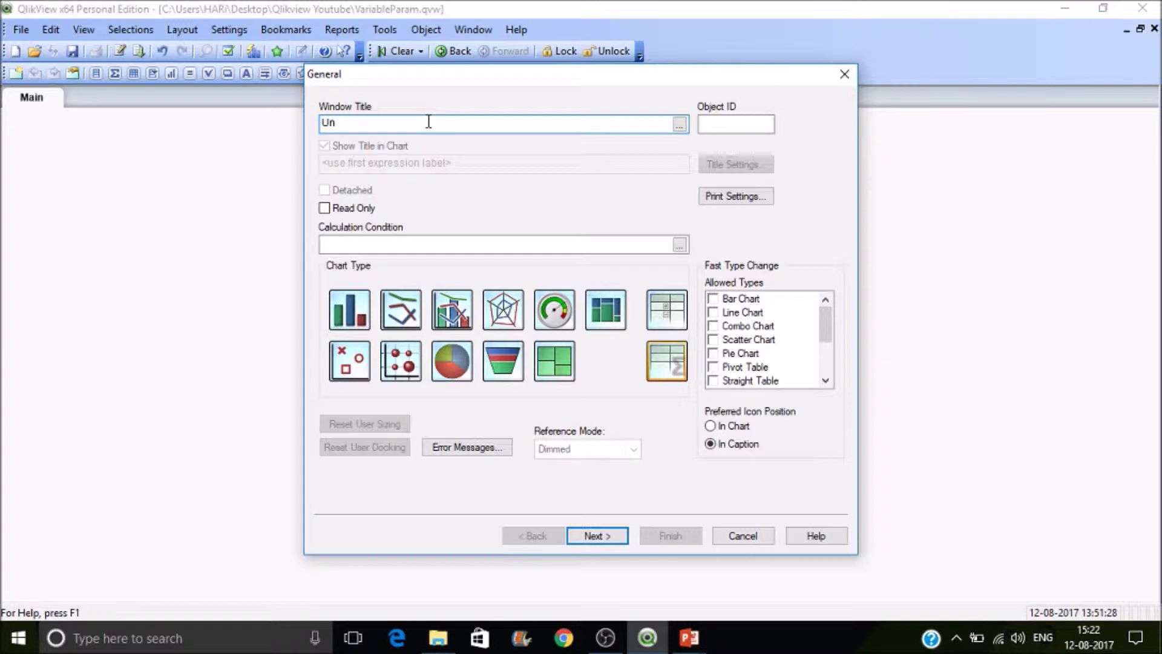
type("its Sold")
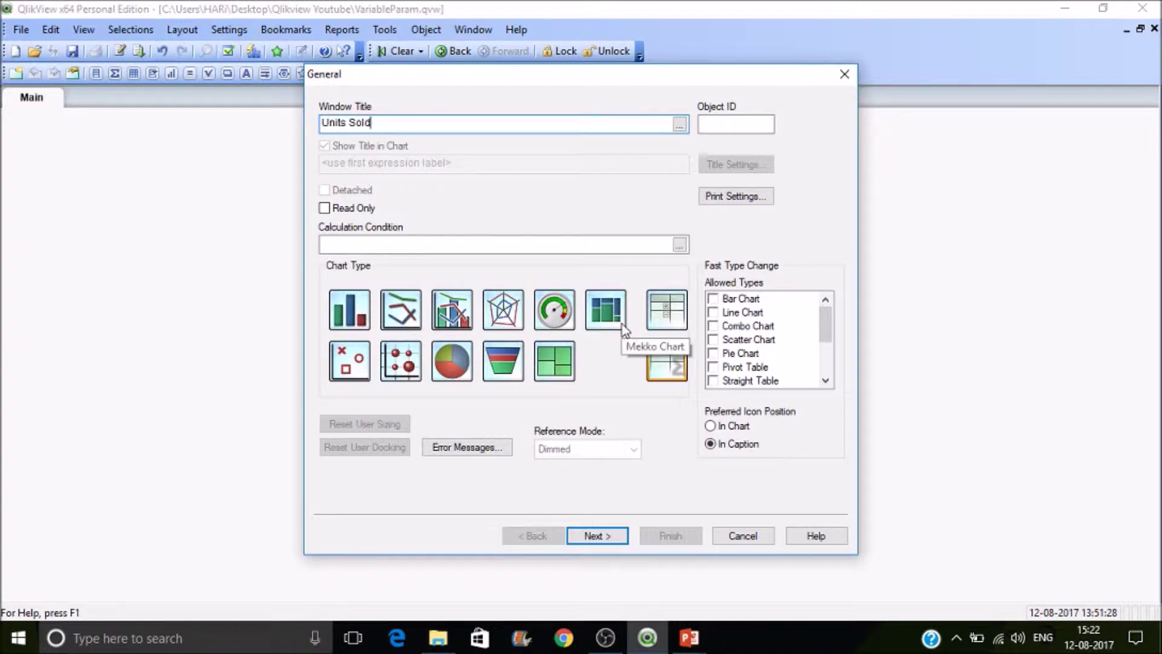
- Add Company as the table's dimension
left_click(620, 537)
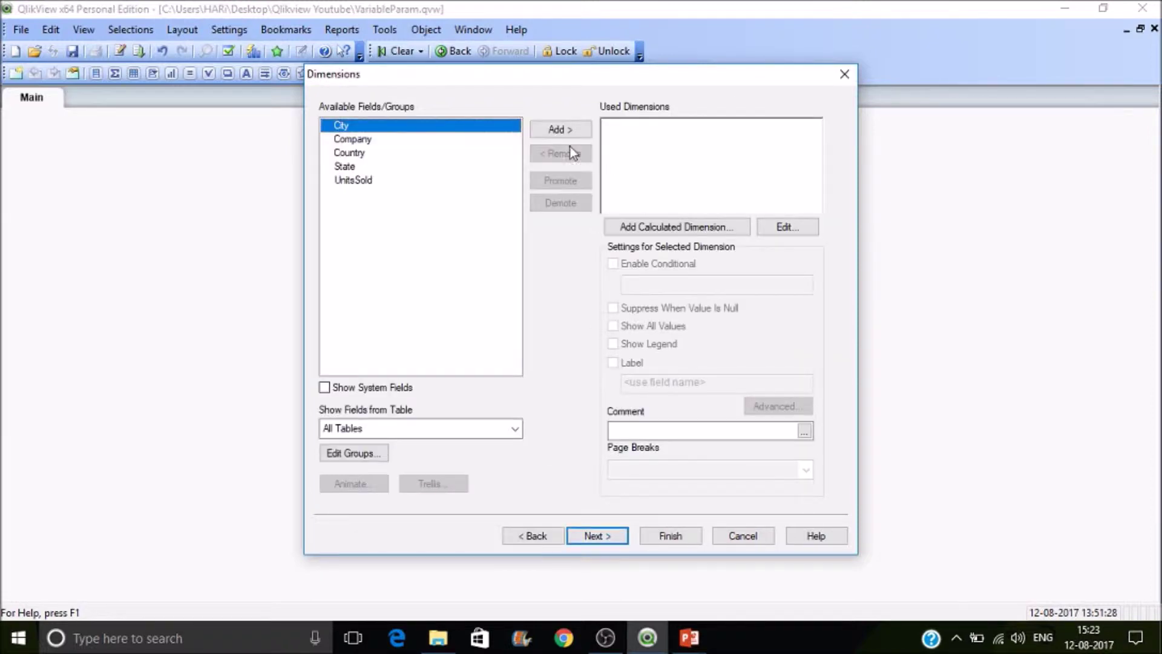
left_click(370, 141)
double_click(371, 140)
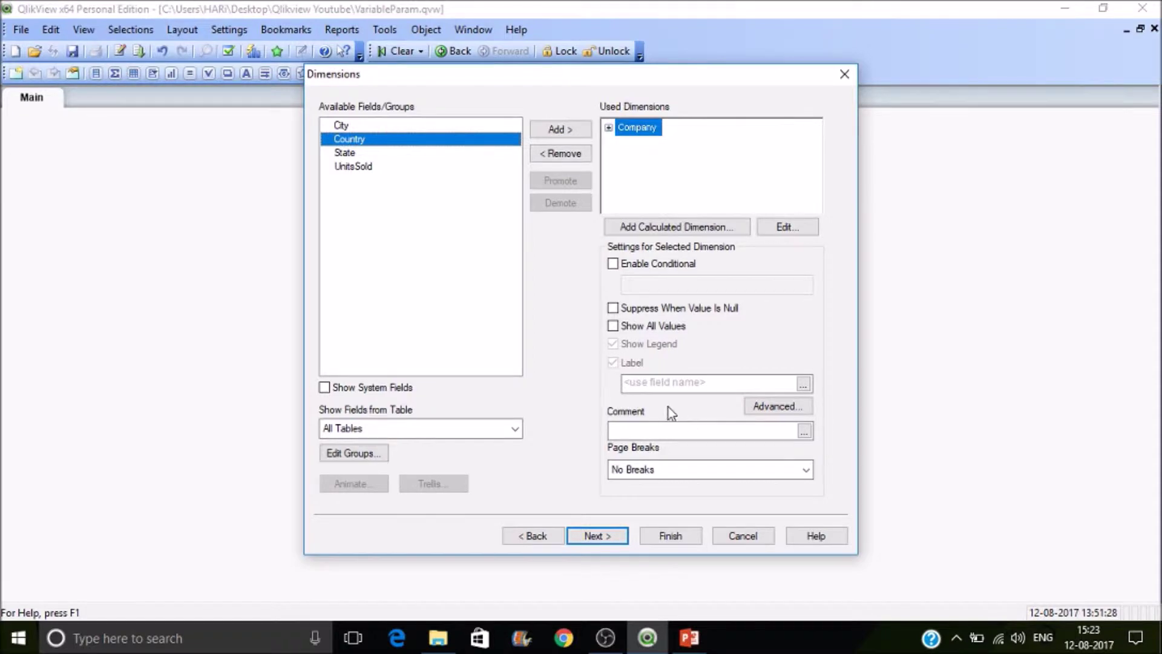
- Add the expression sum(UnitsSold) labelled #unitsSold and finish the table
left_click(602, 539)
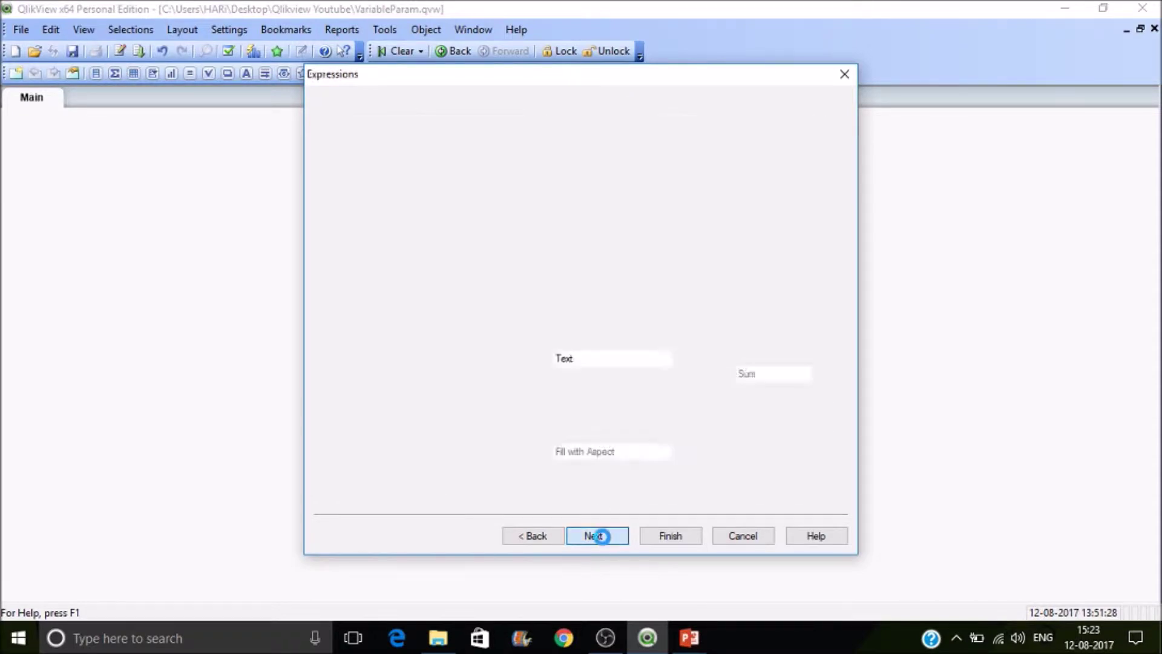
type("sum")
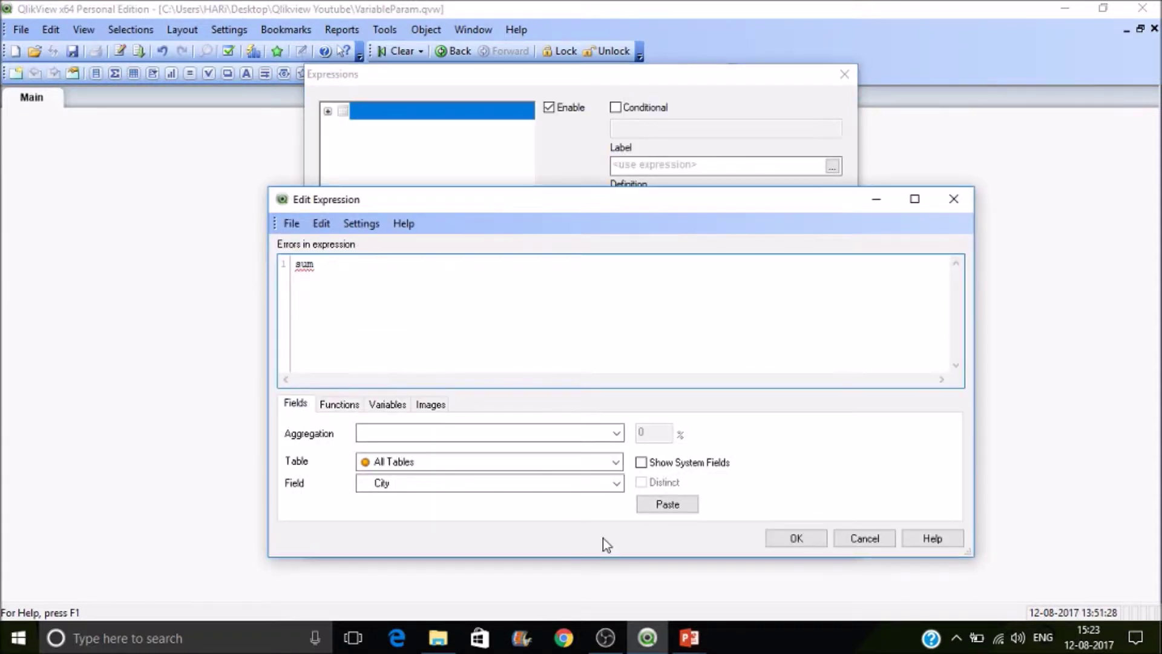
type("(UnitsSold")
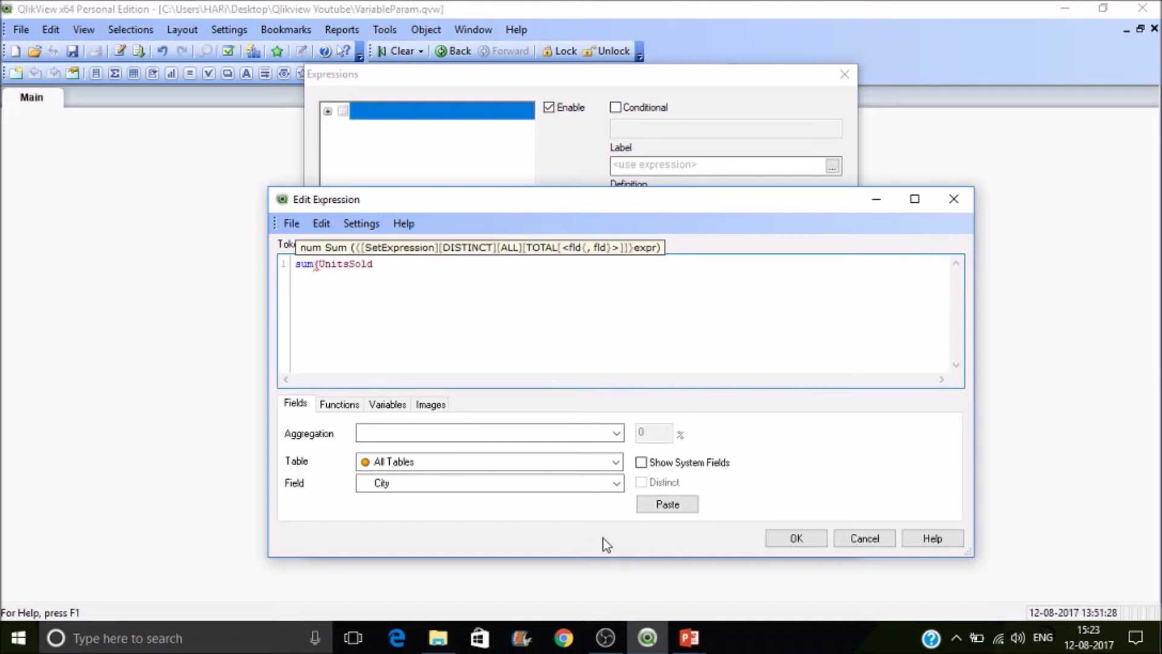
type(")")
left_click(811, 541)
left_click(698, 163)
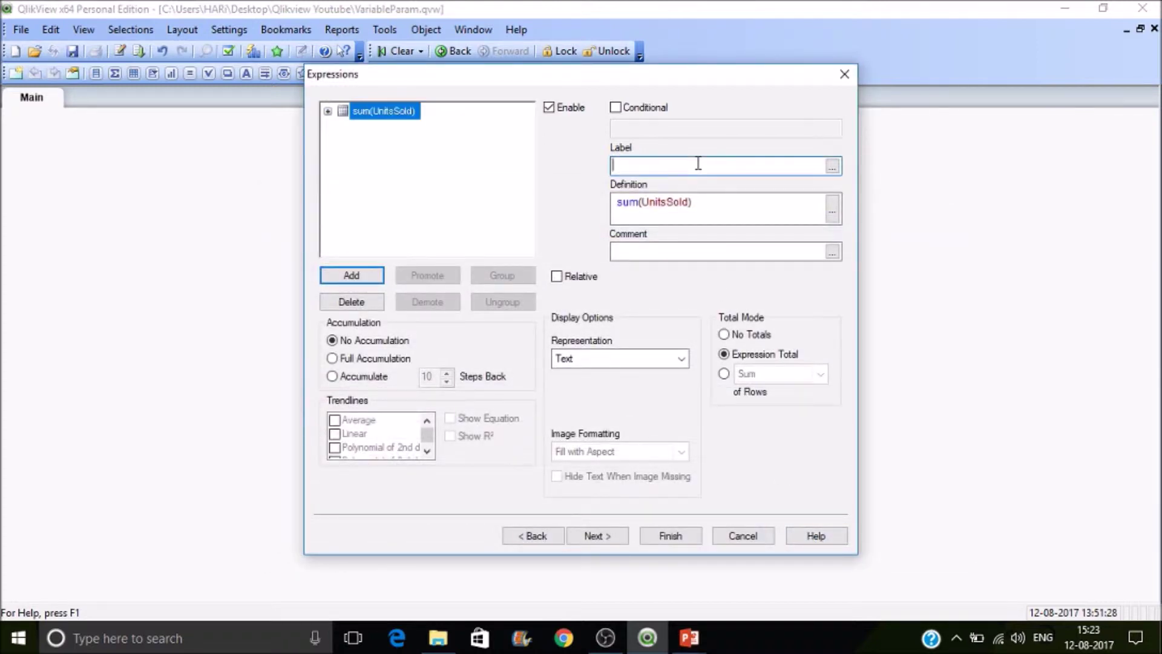
type("#units")
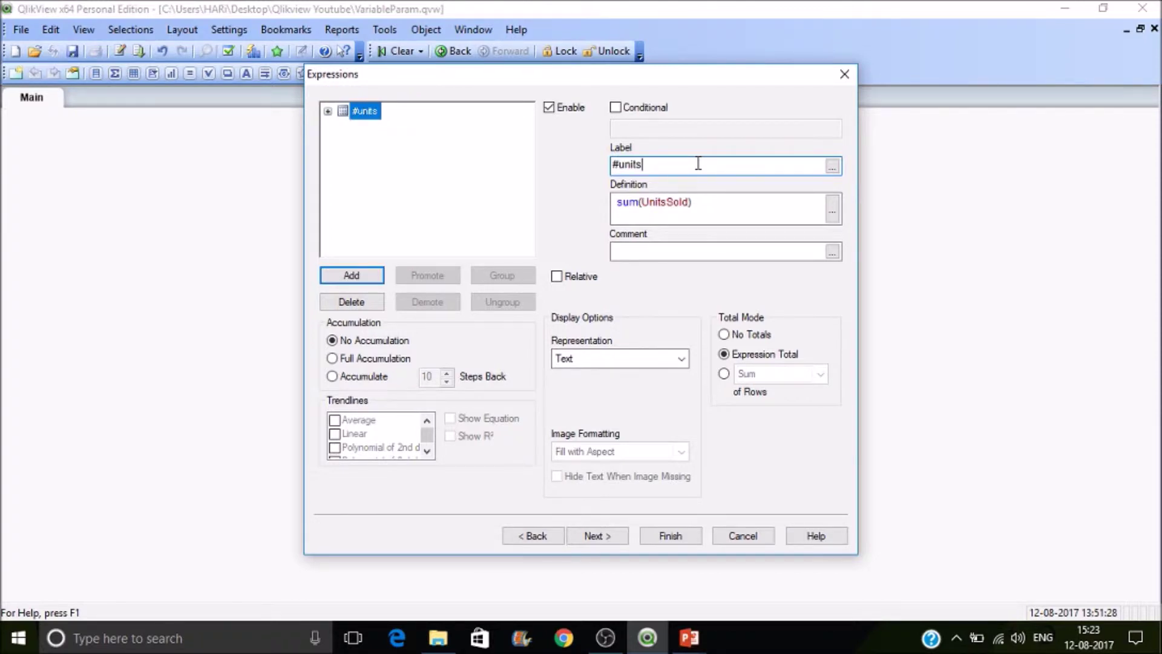
type("Sold")
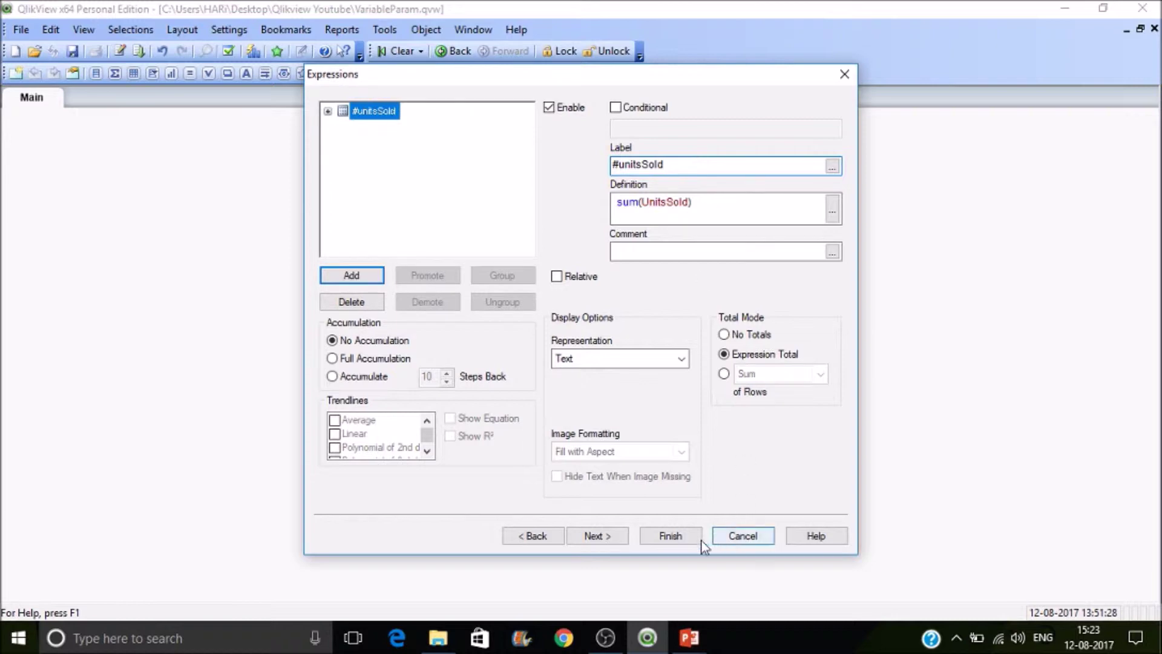
left_click(673, 535)
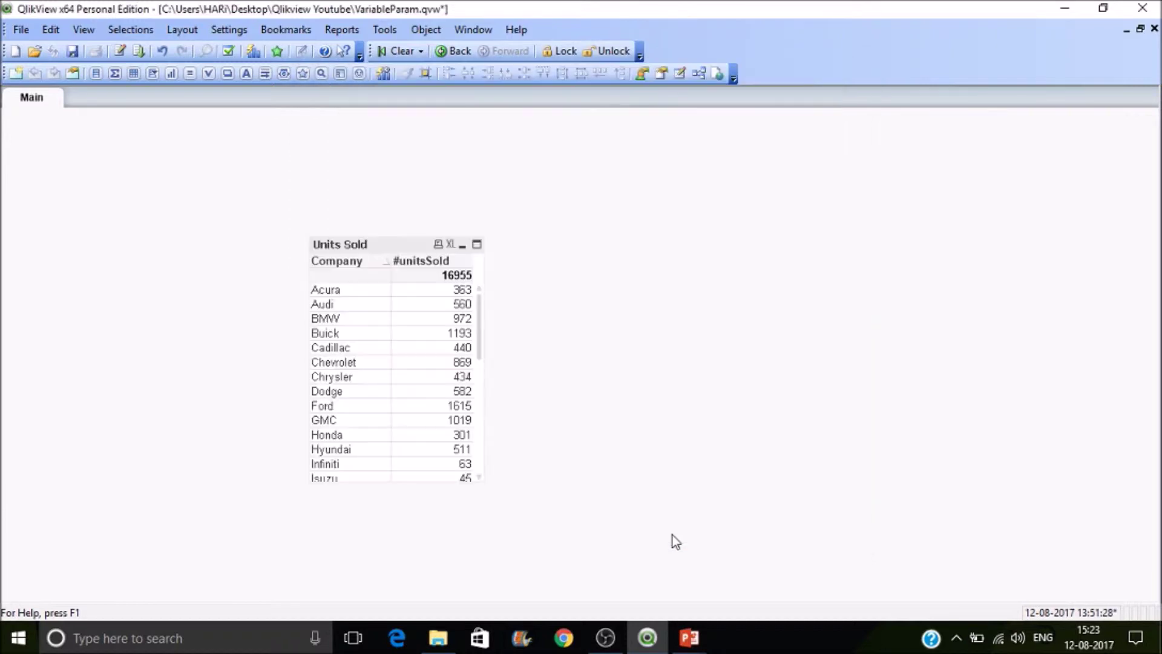
- Turn off the 16955 totals row in the Units Sold table's properties
right_click(456, 276)
left_click(476, 280)
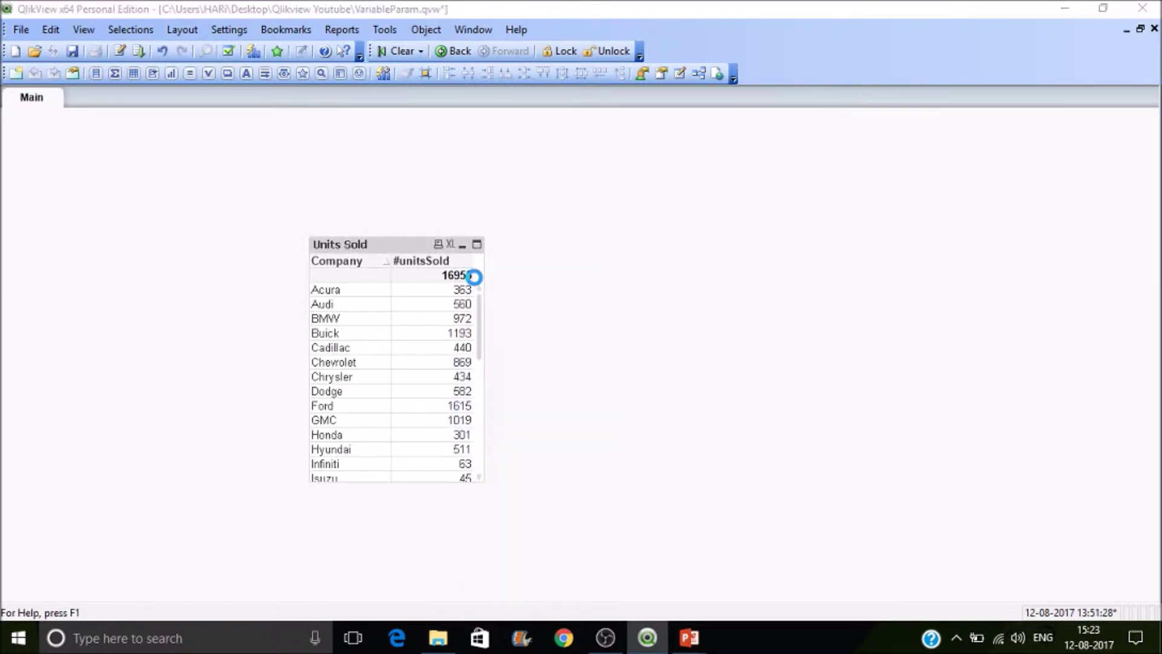
left_click_drag(630, 83, 856, 113)
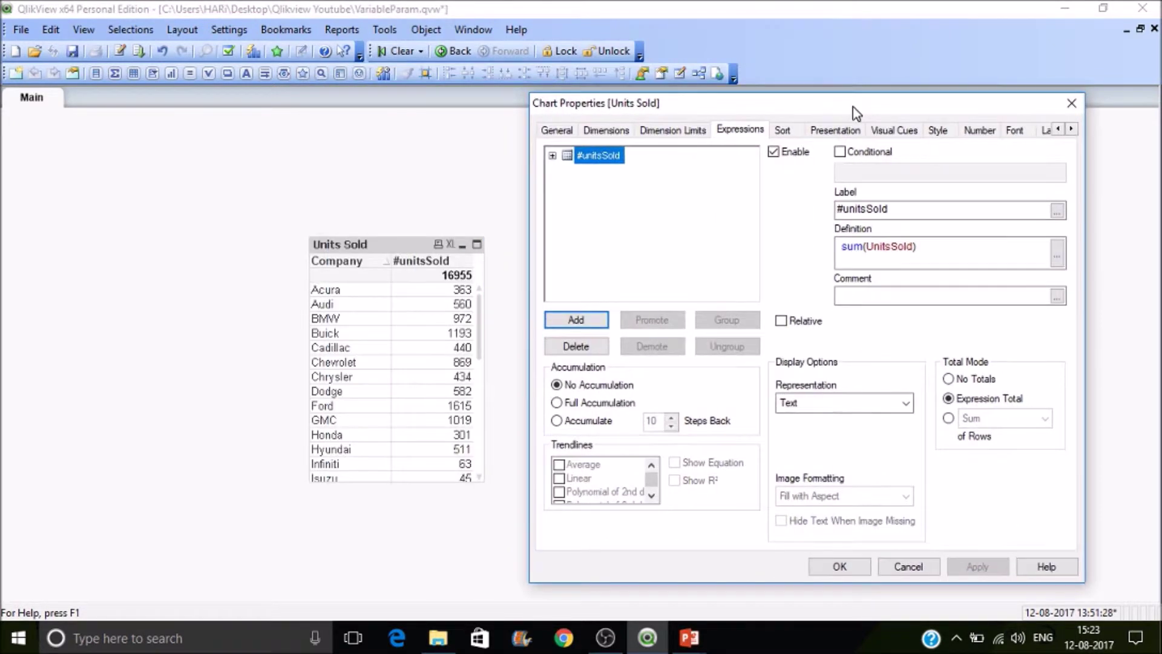
left_click(975, 380)
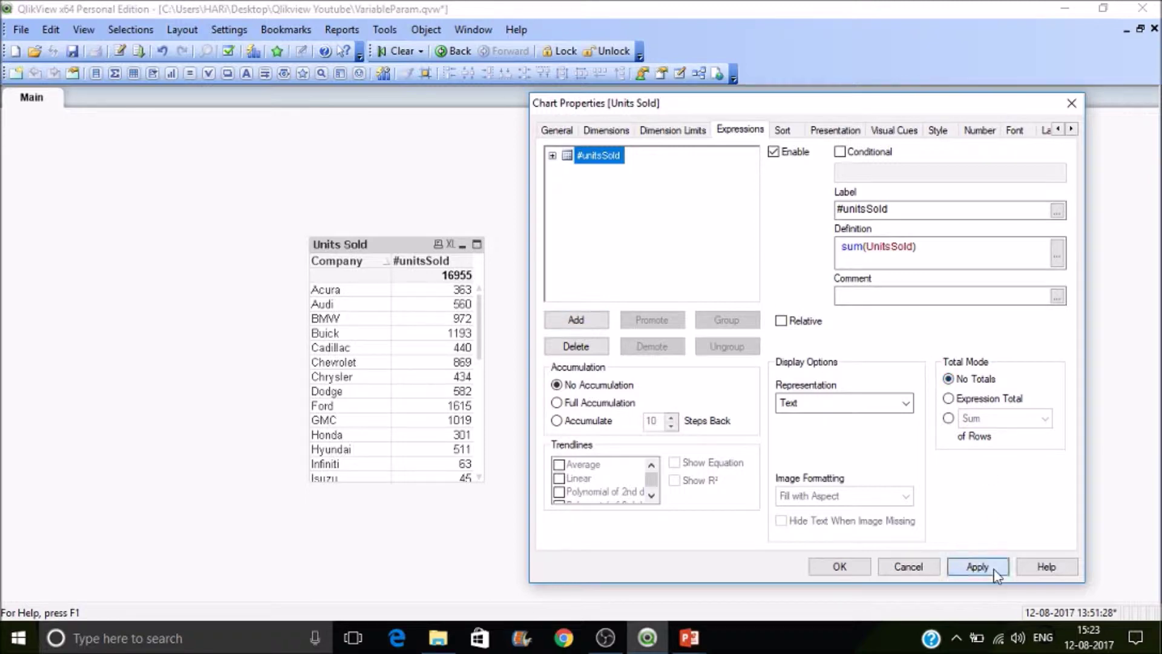
left_click(993, 569)
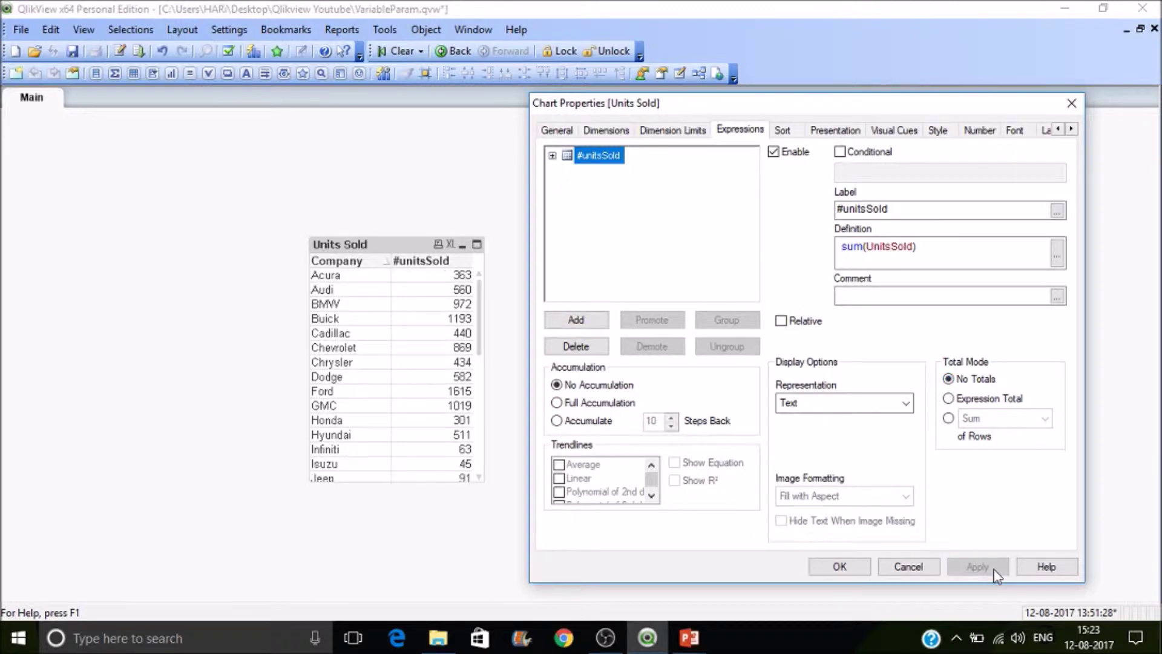
- Try Average of rows, then Minimum of rows (45), as the #unitsSold total
left_click(948, 418)
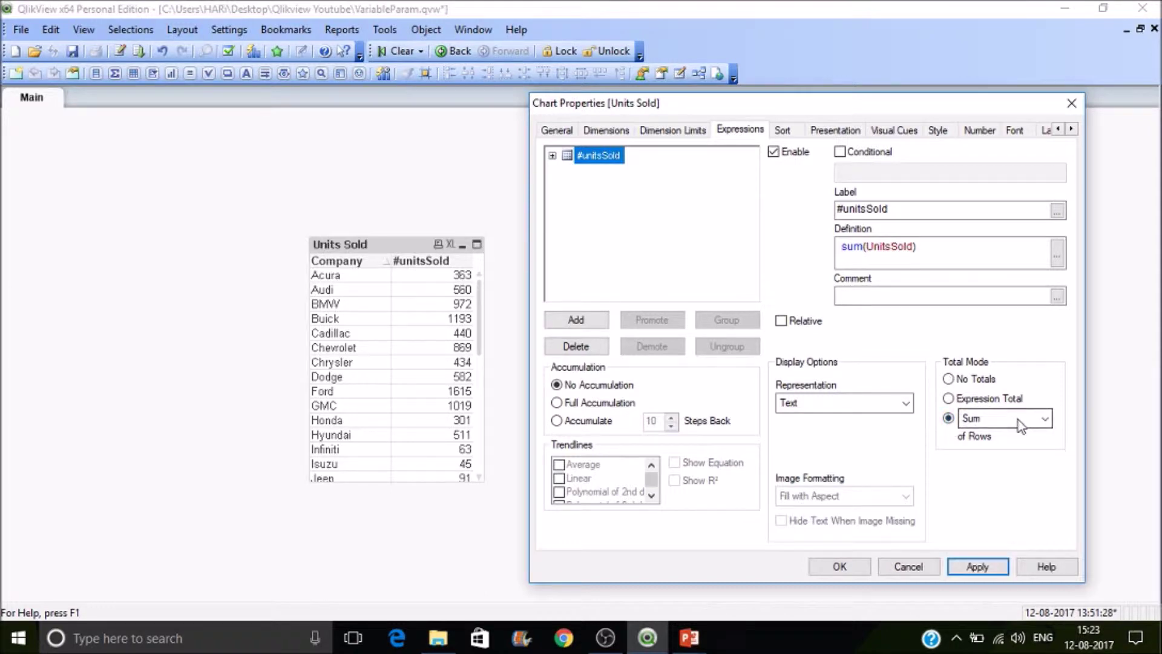
left_click(1022, 420)
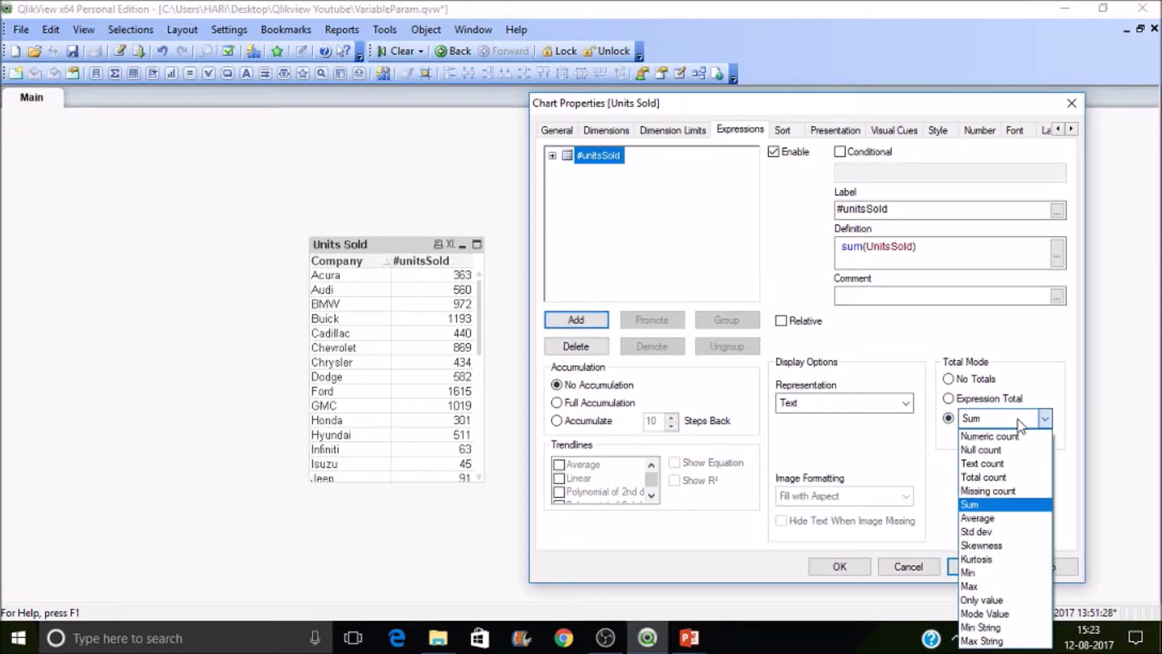
left_click(998, 522)
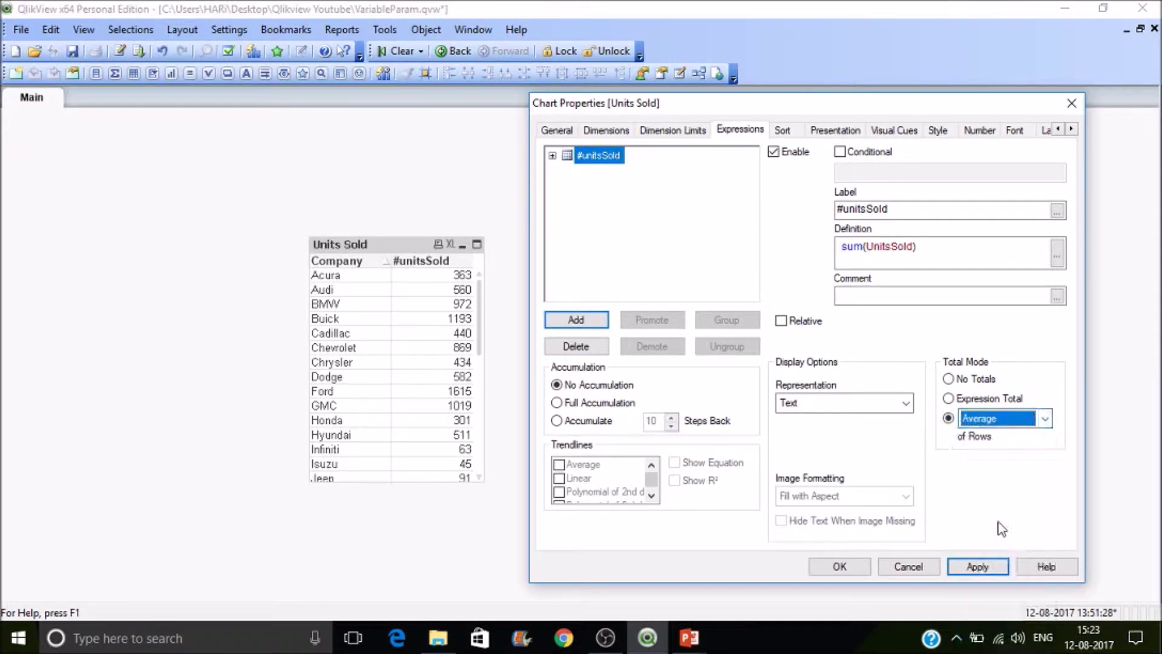
left_click(999, 568)
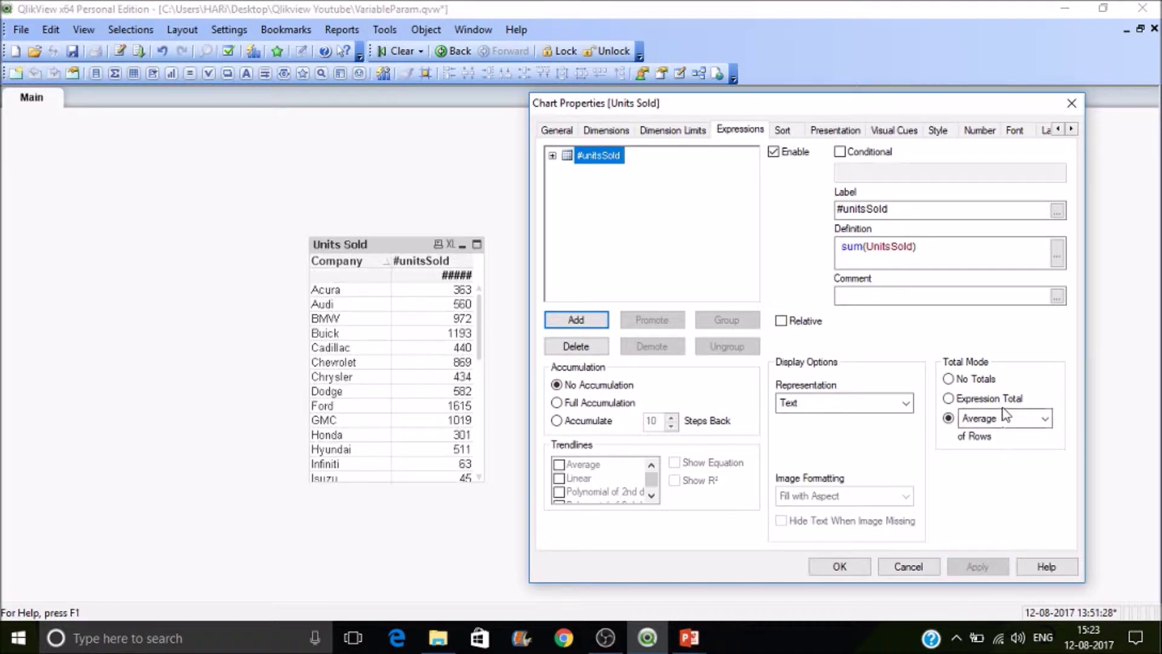
left_click(1038, 419)
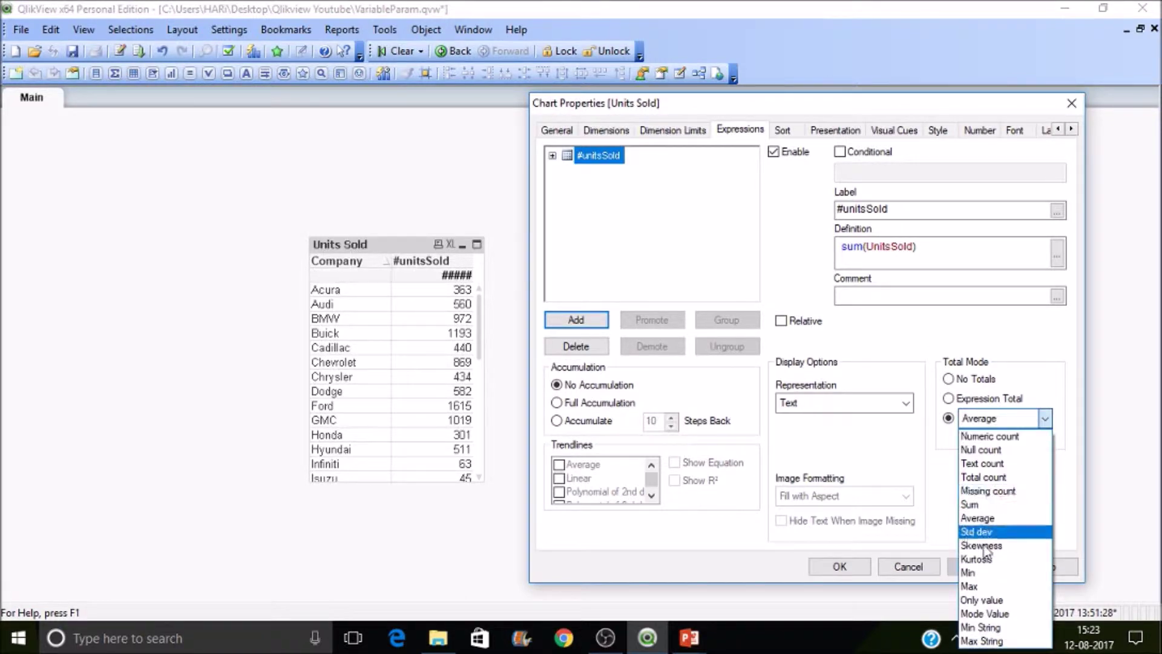
left_click(985, 573)
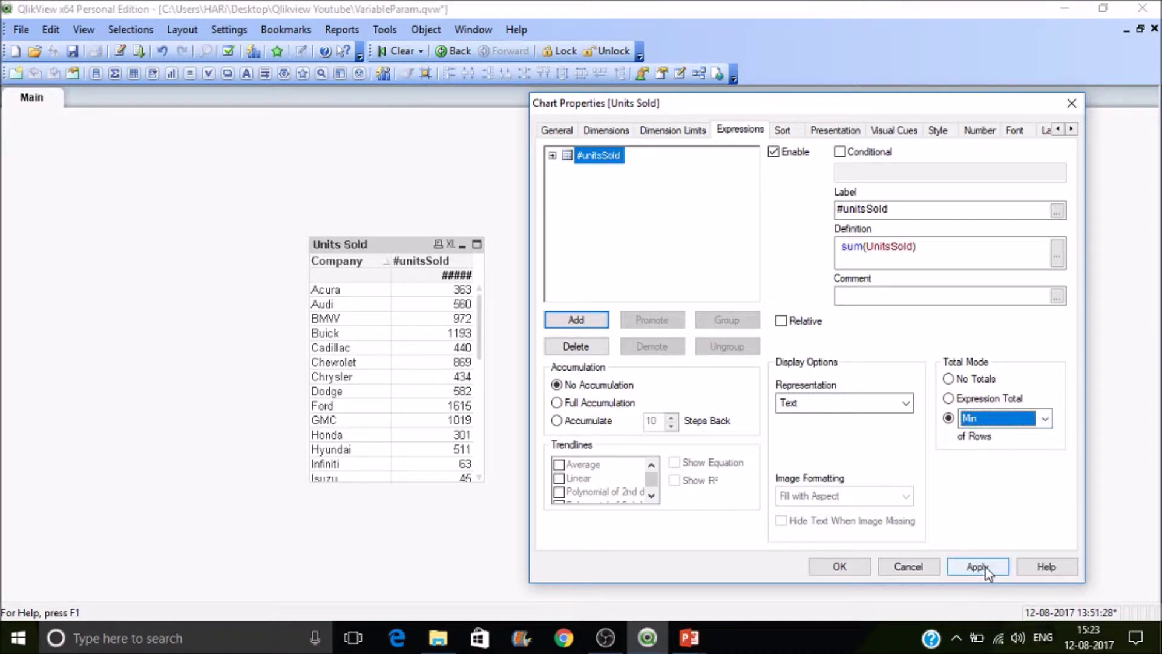
left_click(986, 569)
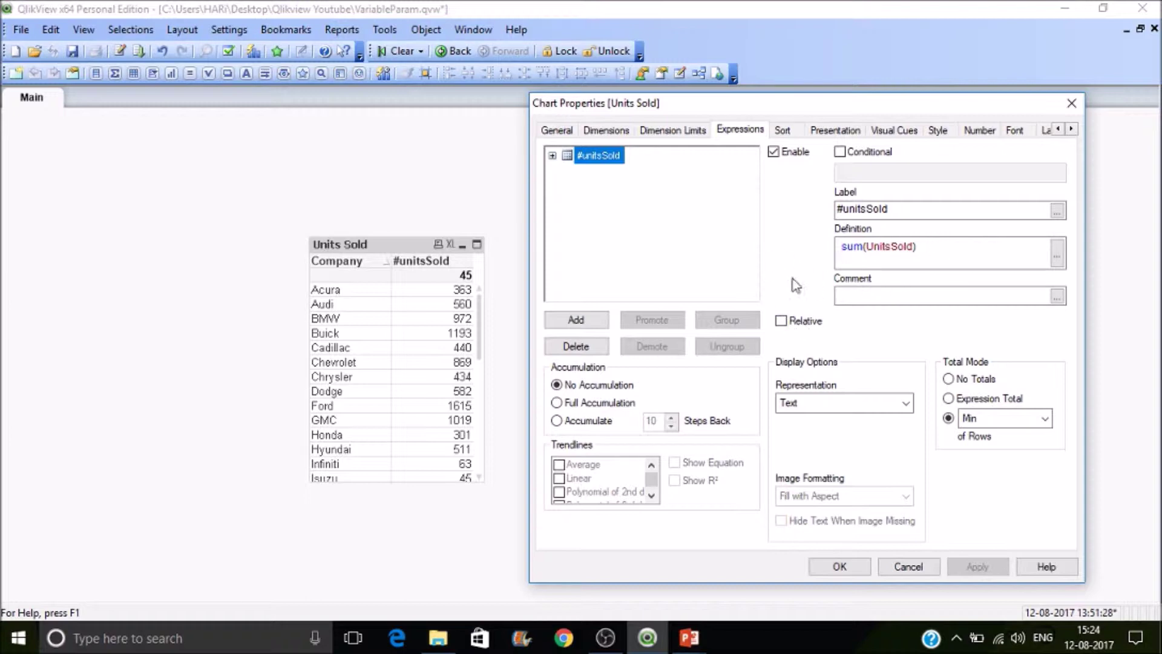
- Set #unitsSold back to No Totals and apply
left_click(981, 377)
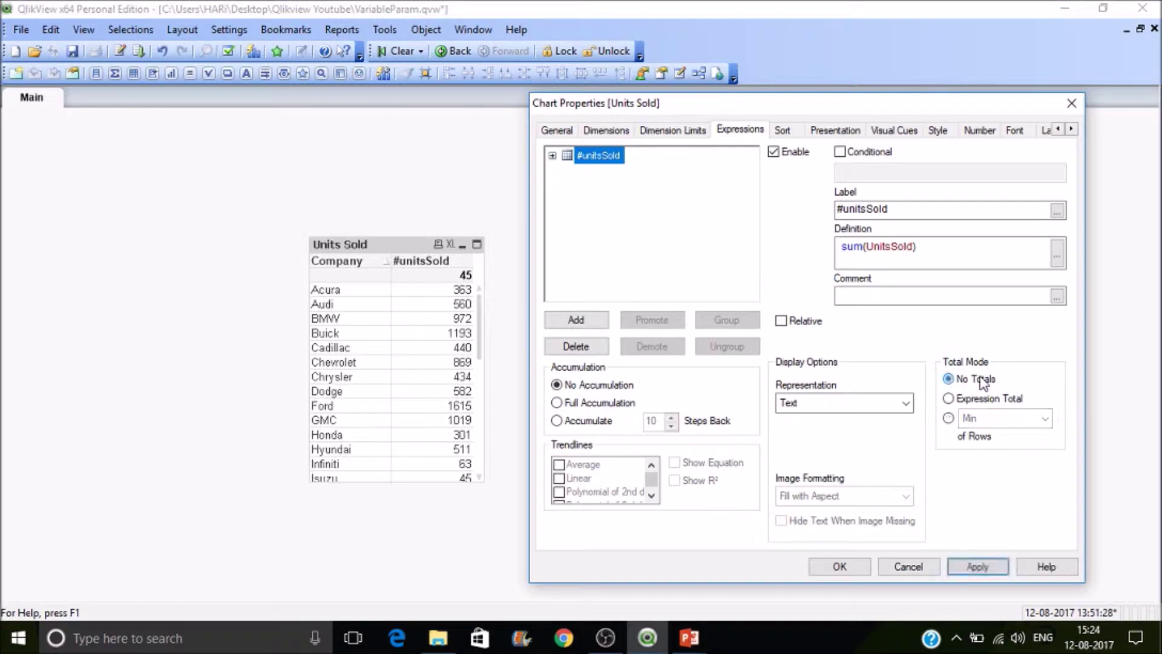
left_click(977, 567)
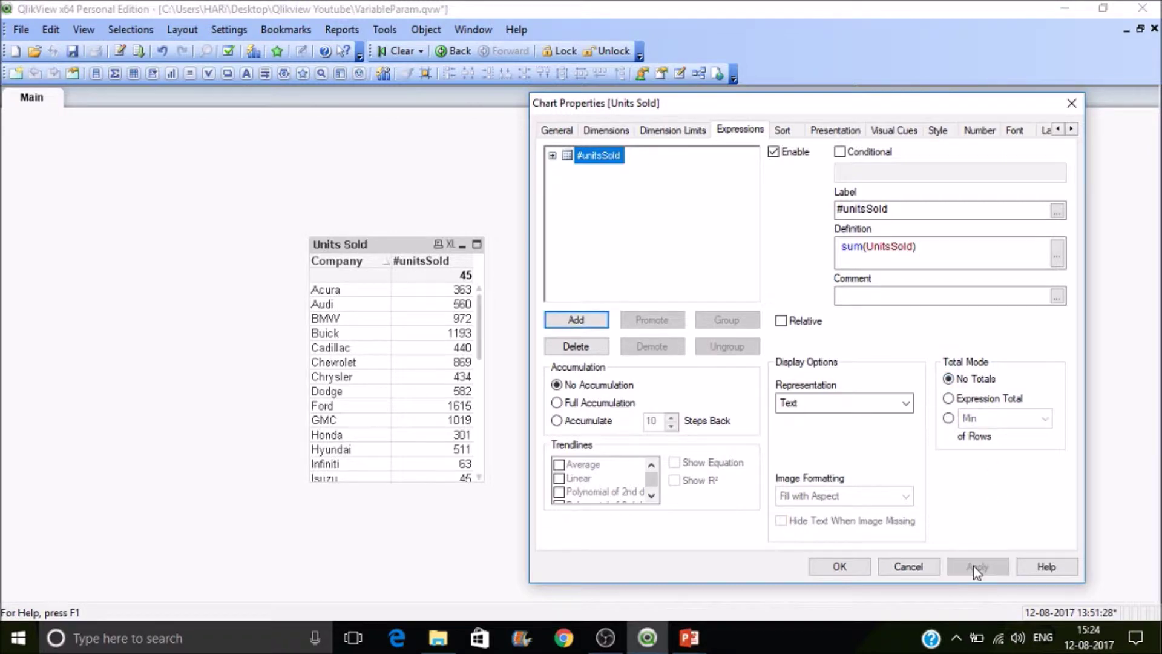
left_click(577, 319)
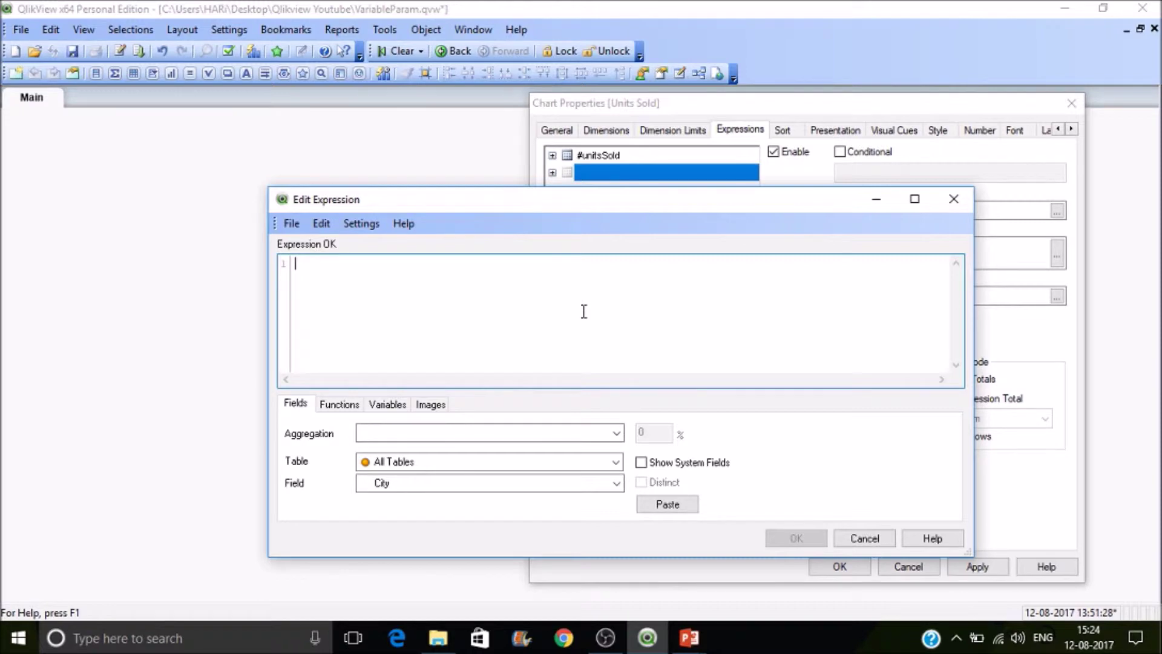
- Enter [#unitsSold] as the new expression
type("unt")
key("BackSpace")
key("BackSpace")
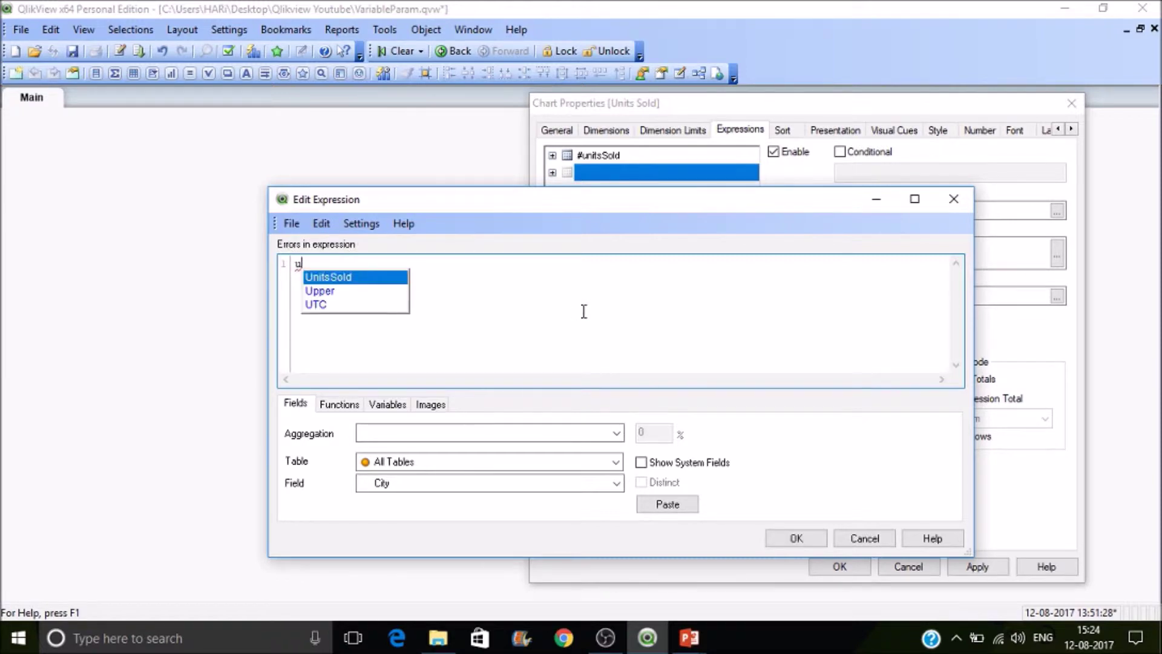
key("BackSpace")
type("#")
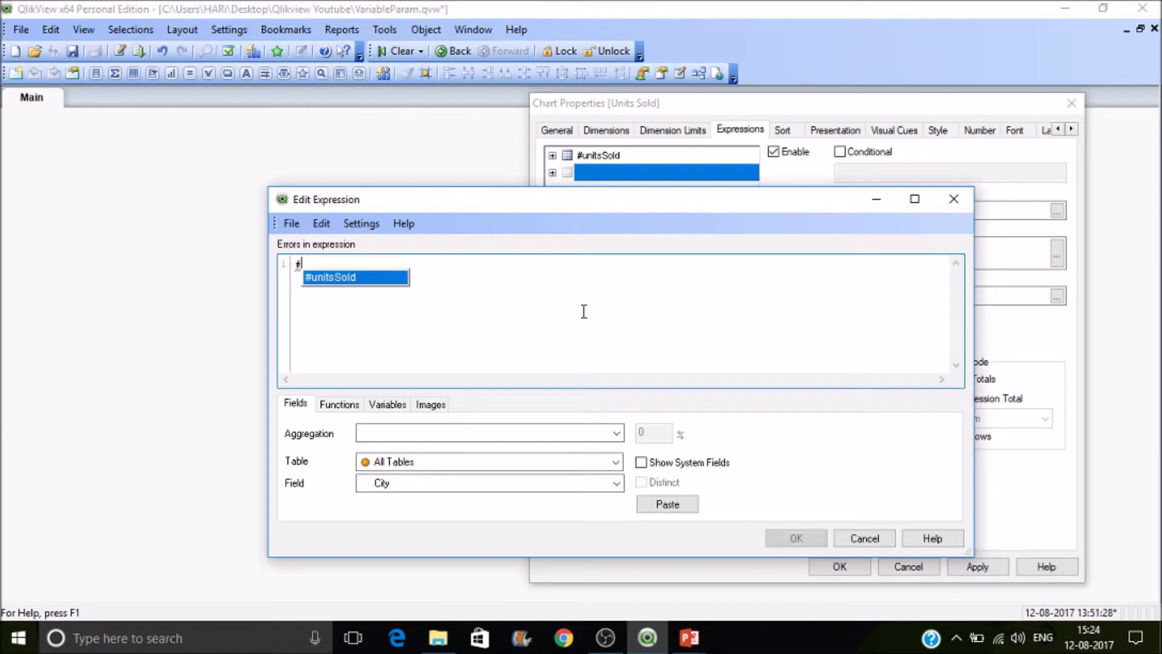
key("Return")
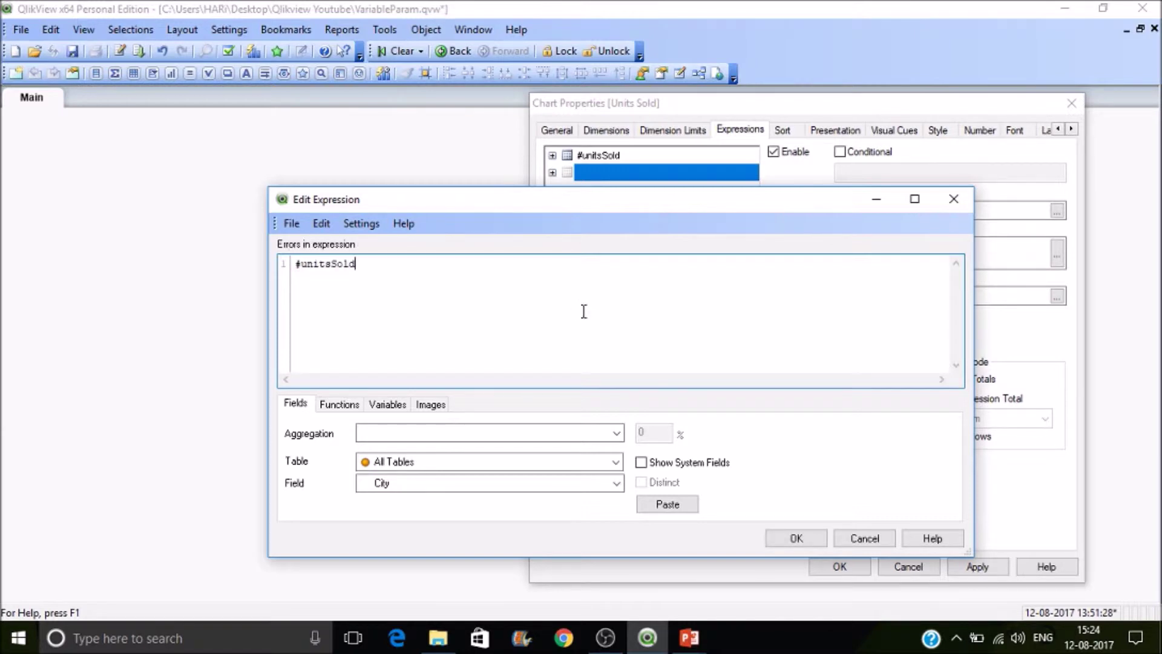
type(")")
left_click(296, 265)
type("[")
left_click_drag(716, 202, 620, 136)
left_click(716, 467)
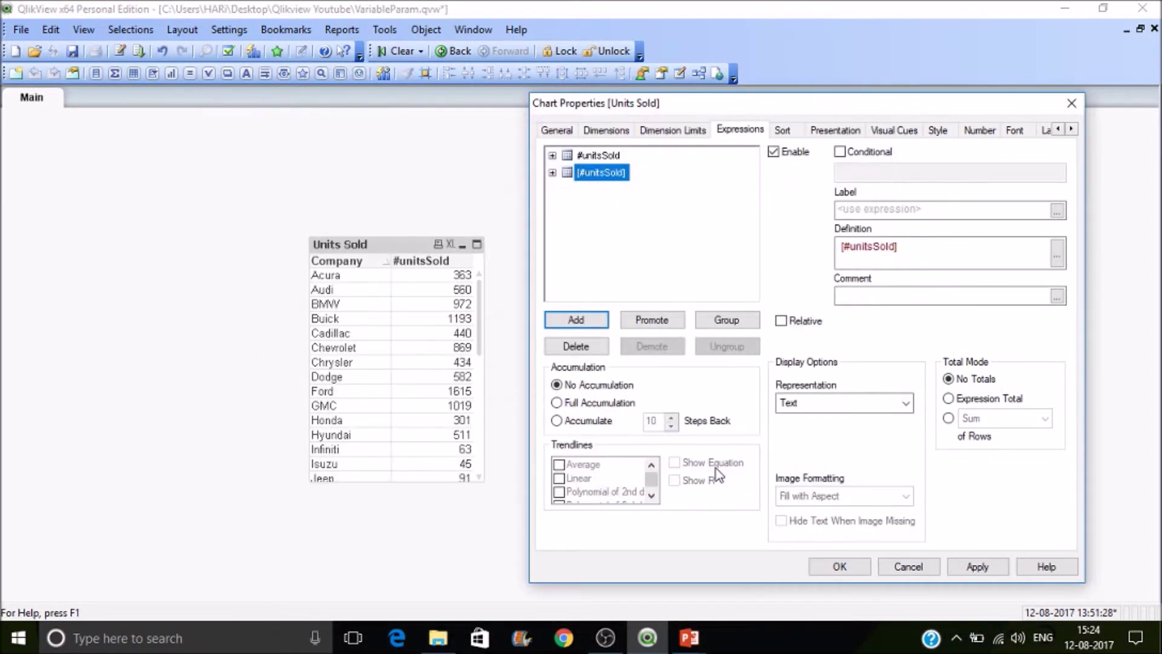
- Show the expression as a Relative share labelled %share and apply
left_click(804, 322)
left_click(866, 211)
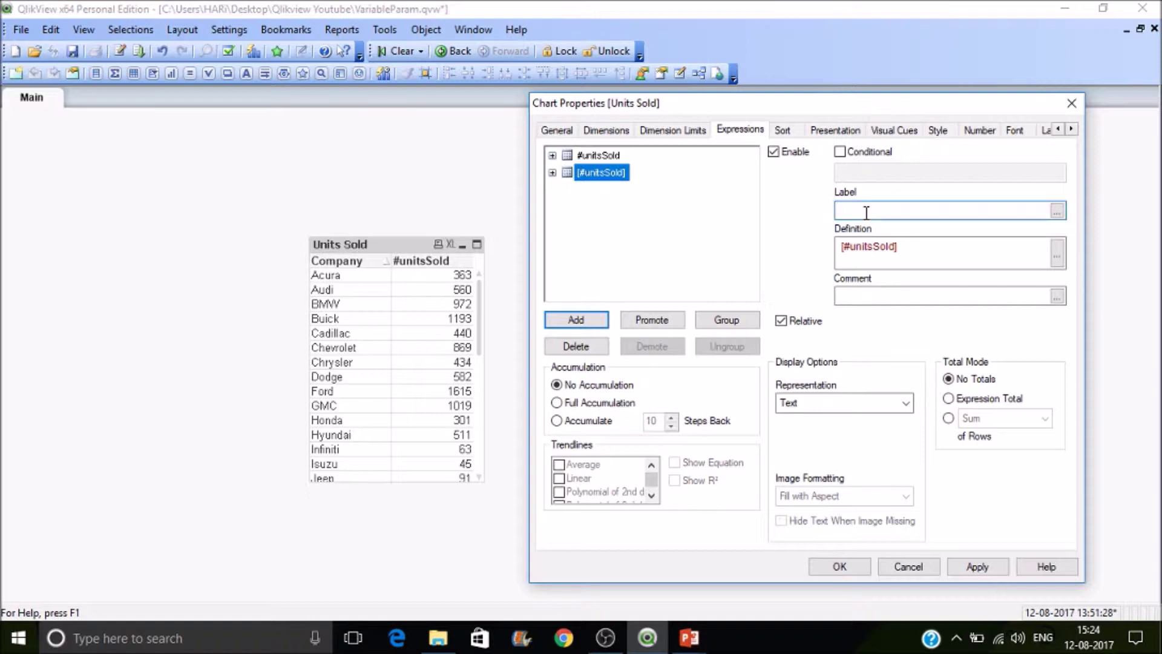
type("%share")
left_click(985, 566)
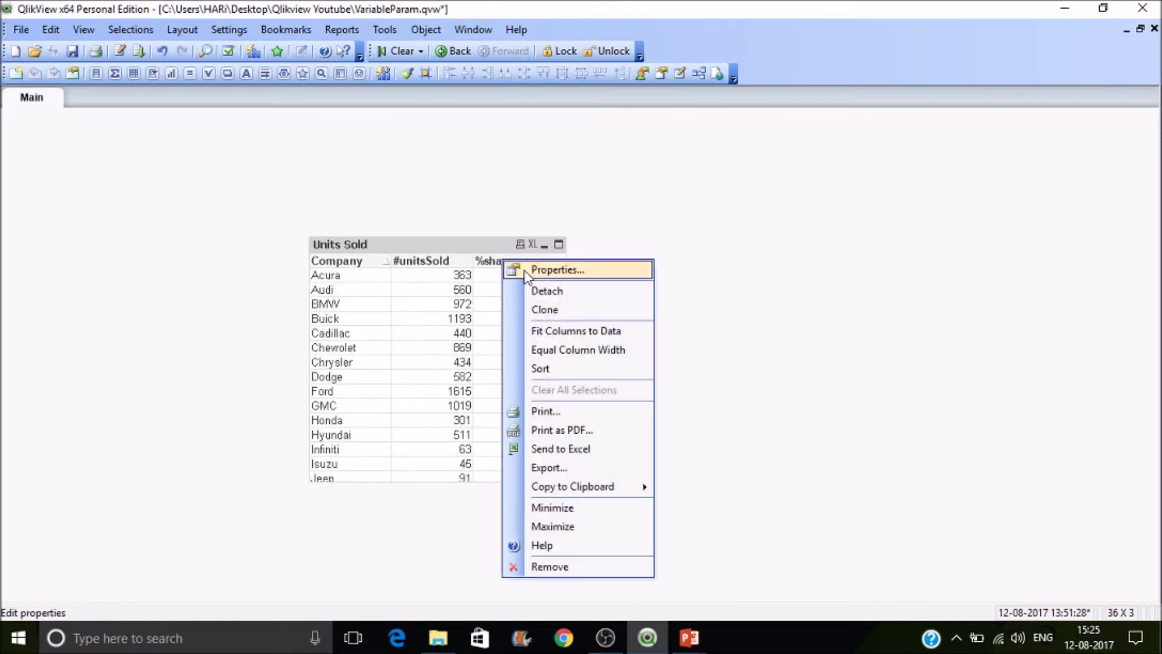
- Clear the text and numeric sorts for Company, #unitsSold and %share
left_click(525, 267)
left_click(557, 101)
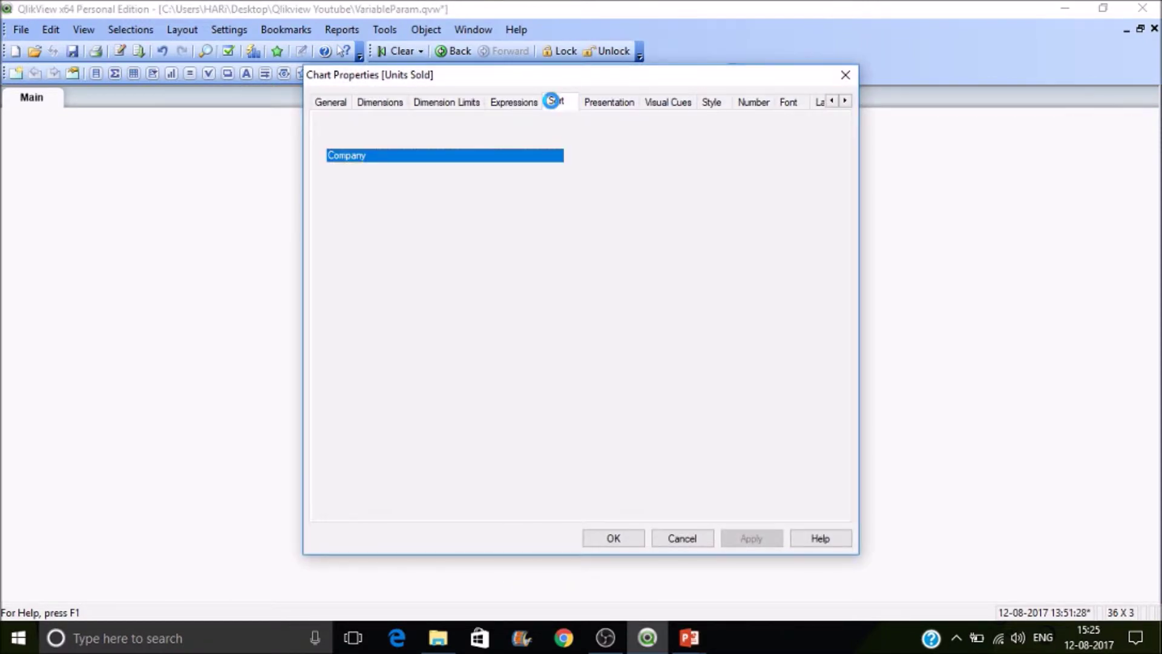
left_click_drag(616, 72, 787, 114)
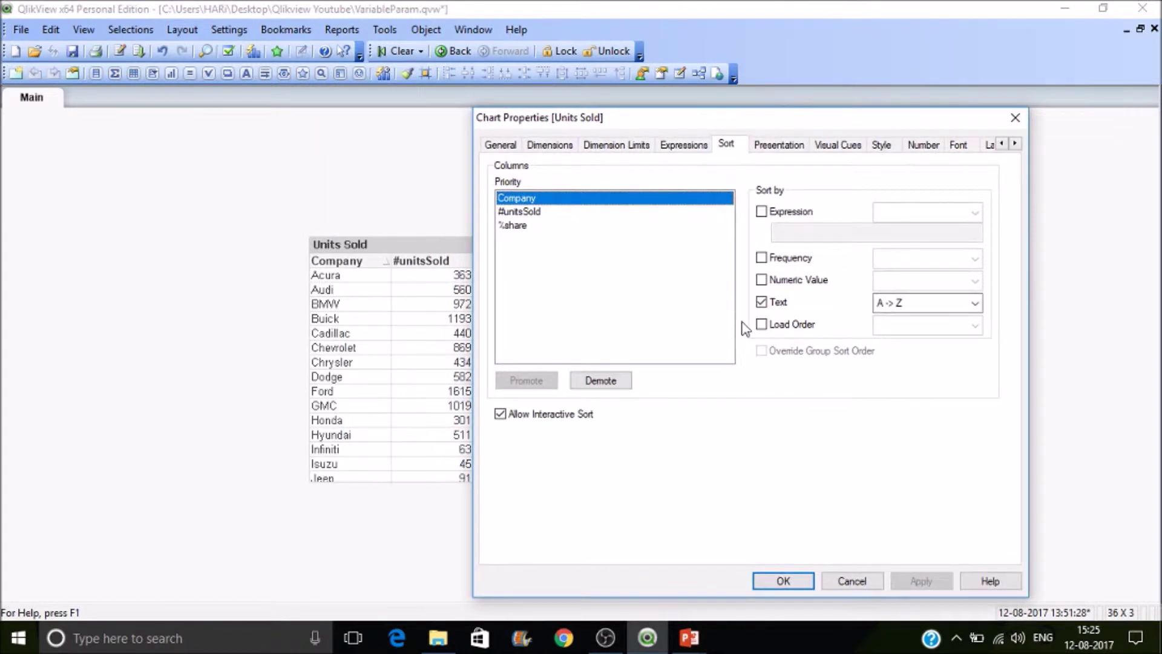
left_click(761, 303)
left_click(553, 214)
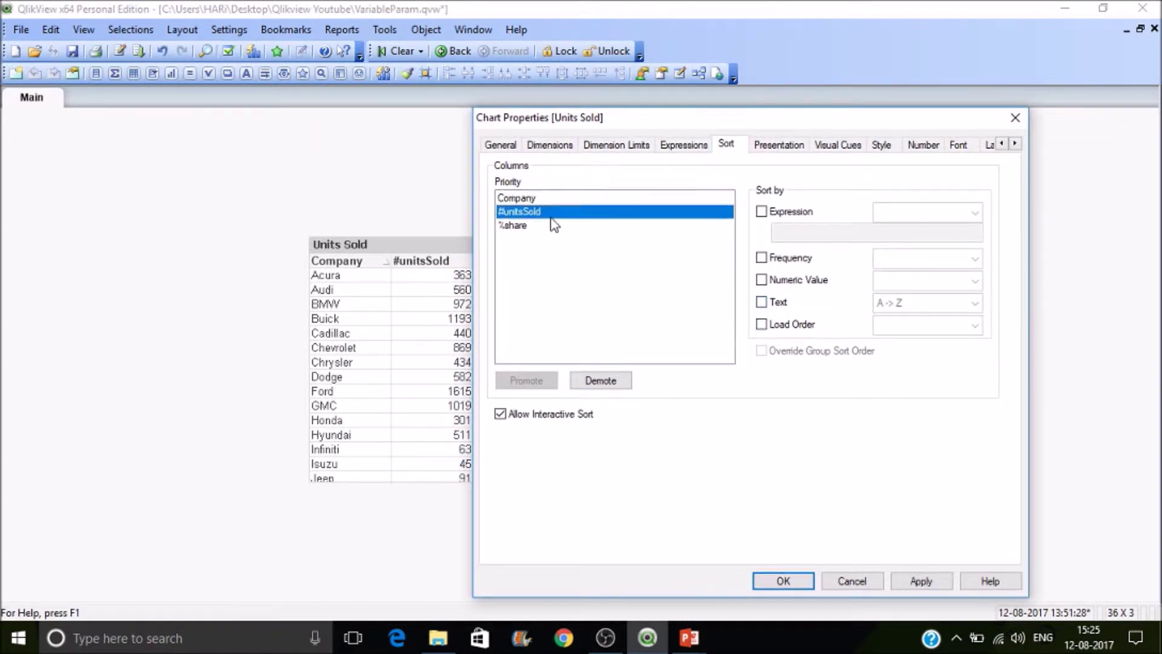
left_click(761, 280)
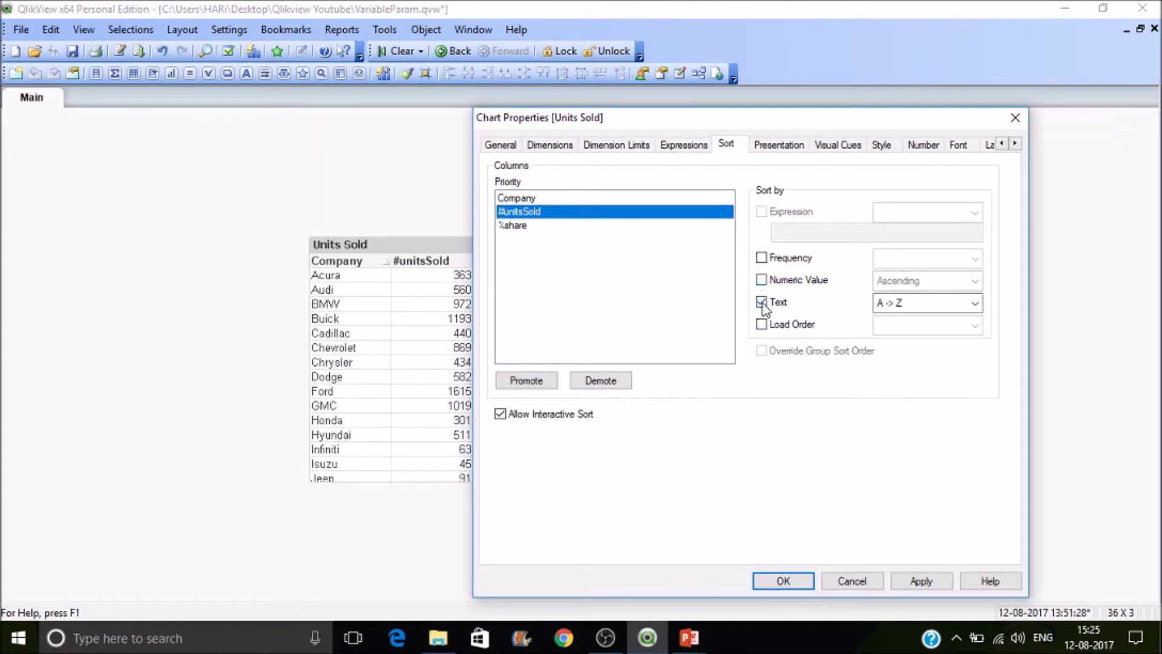
left_click(761, 303)
left_click(530, 225)
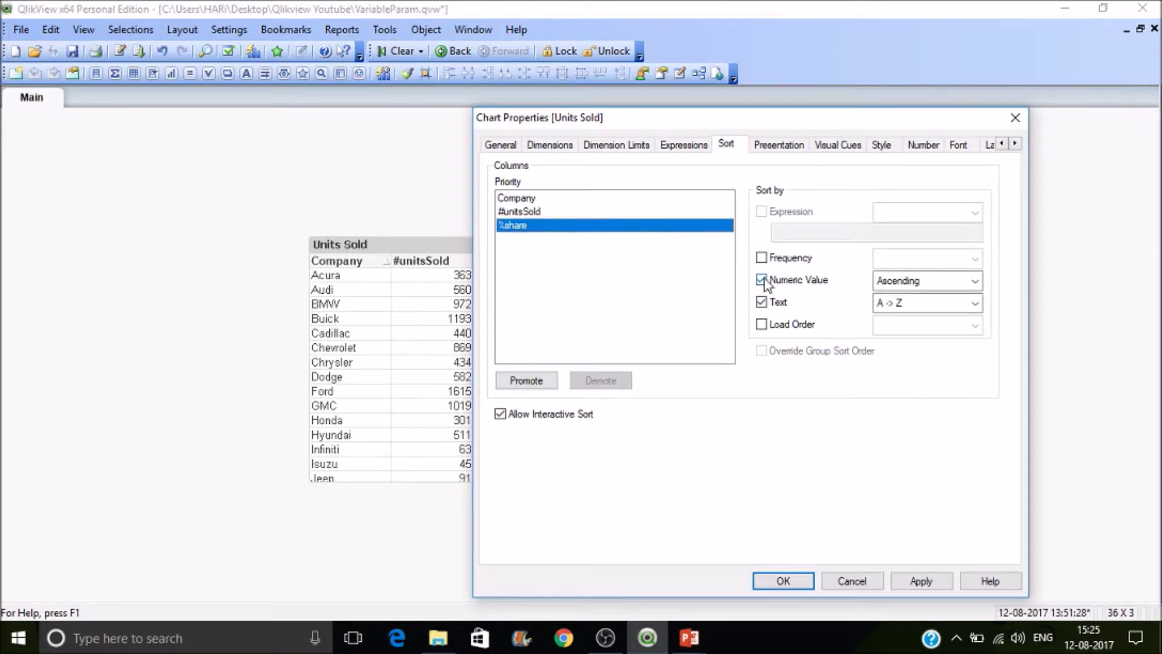
left_click(761, 280)
left_click(761, 303)
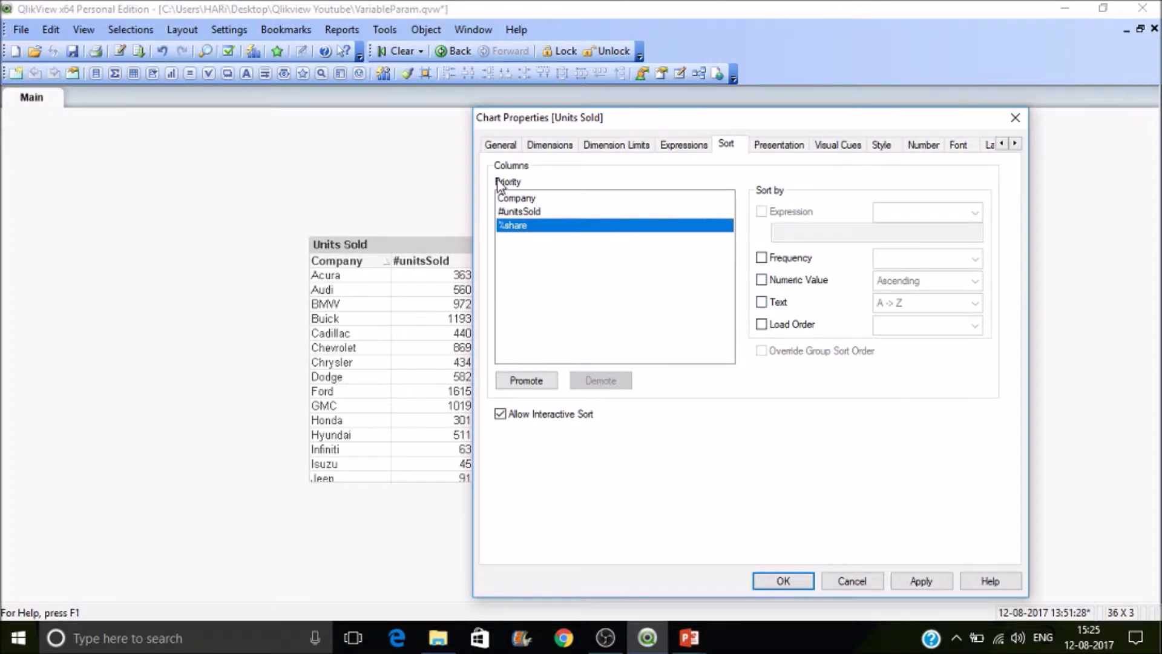
- Sort Company by expression sum(UnitsSold) descending, then move the table up and left
left_click(531, 198)
left_click(762, 211)
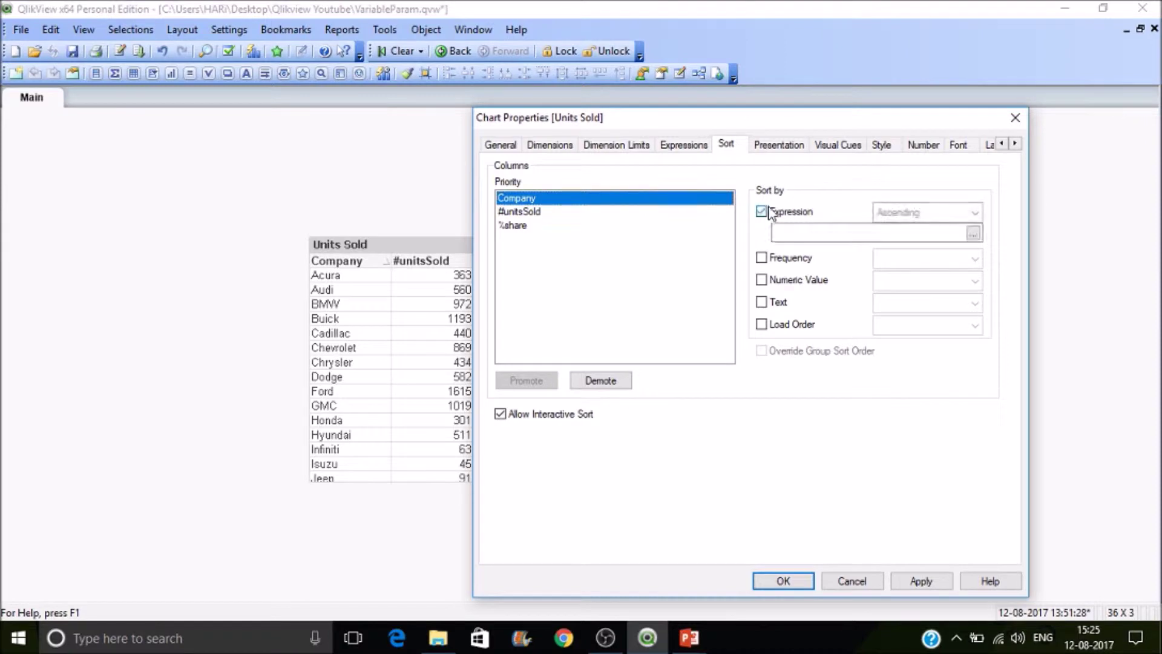
type("sum")
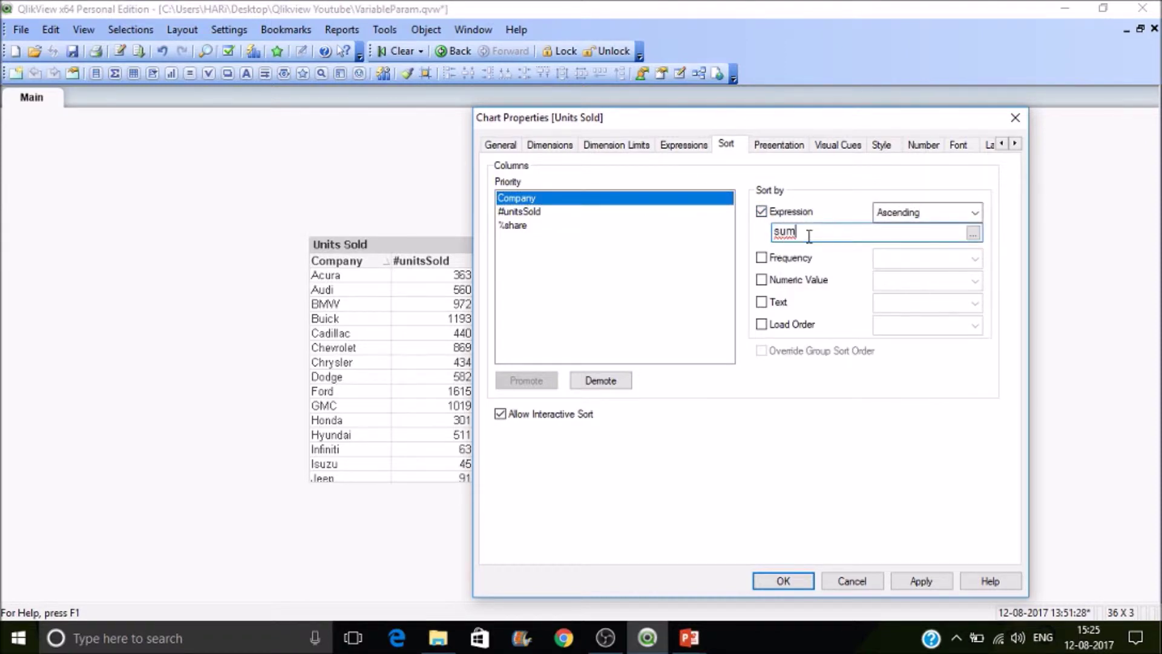
type("(uni")
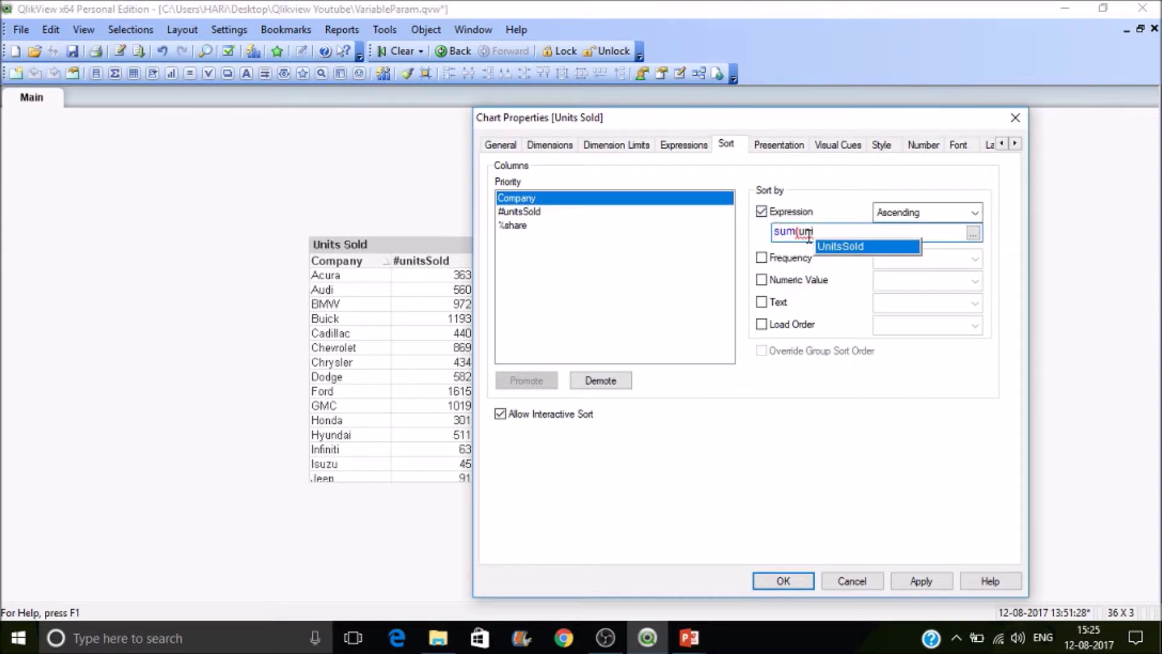
key("Return")
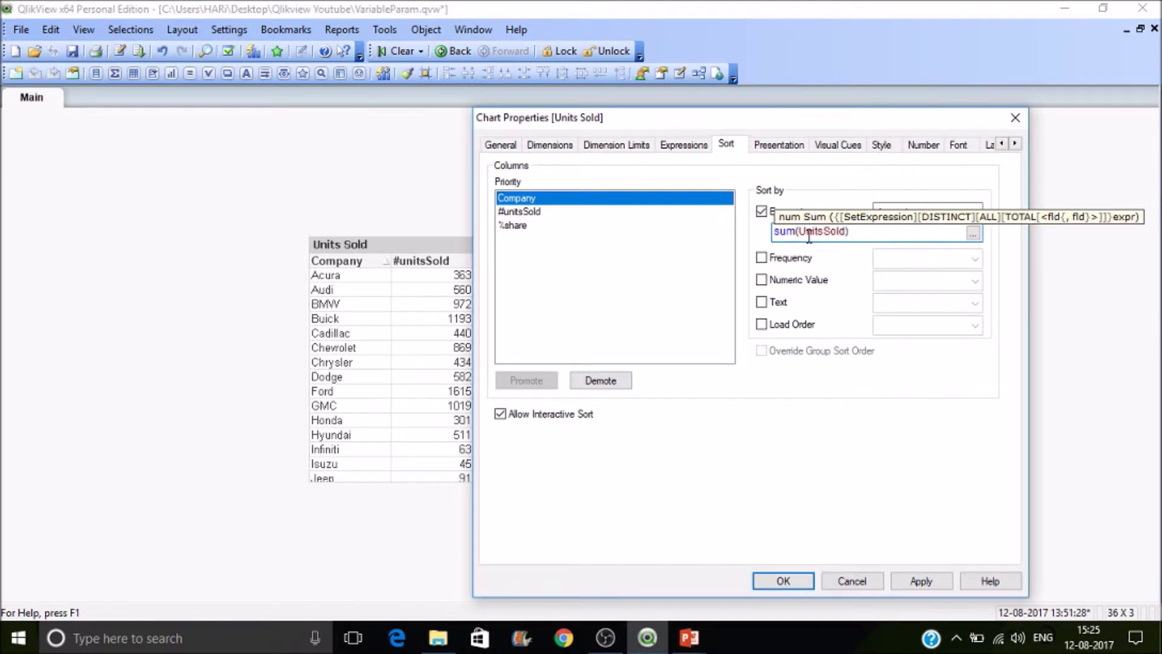
left_click(974, 207)
left_click(943, 243)
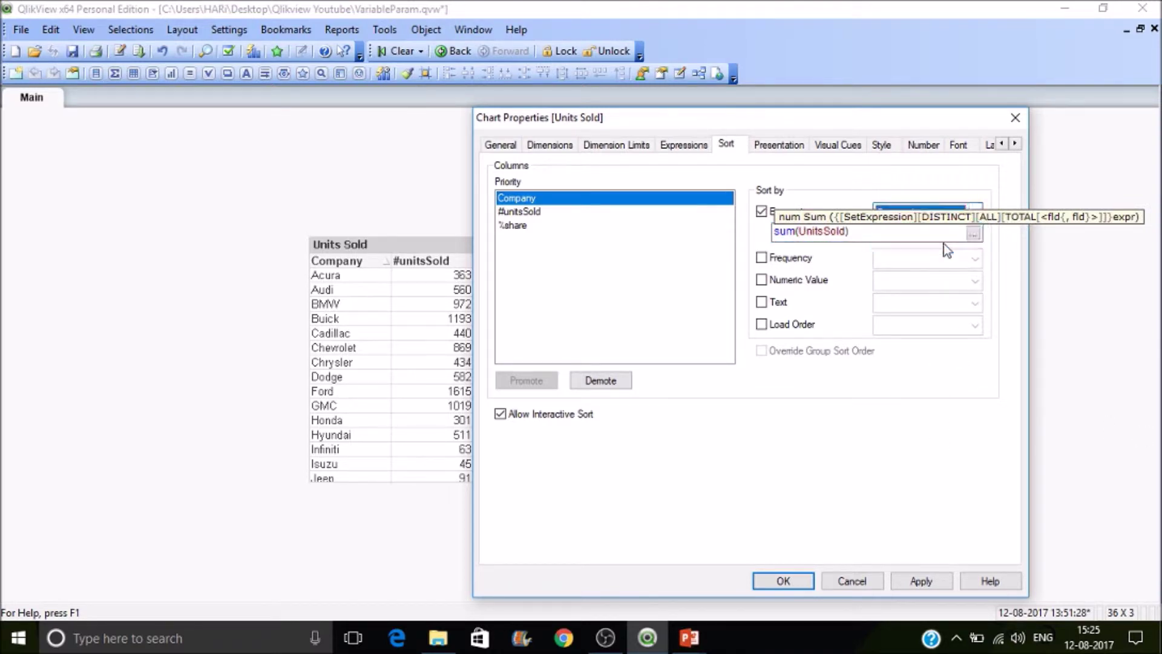
left_click(922, 581)
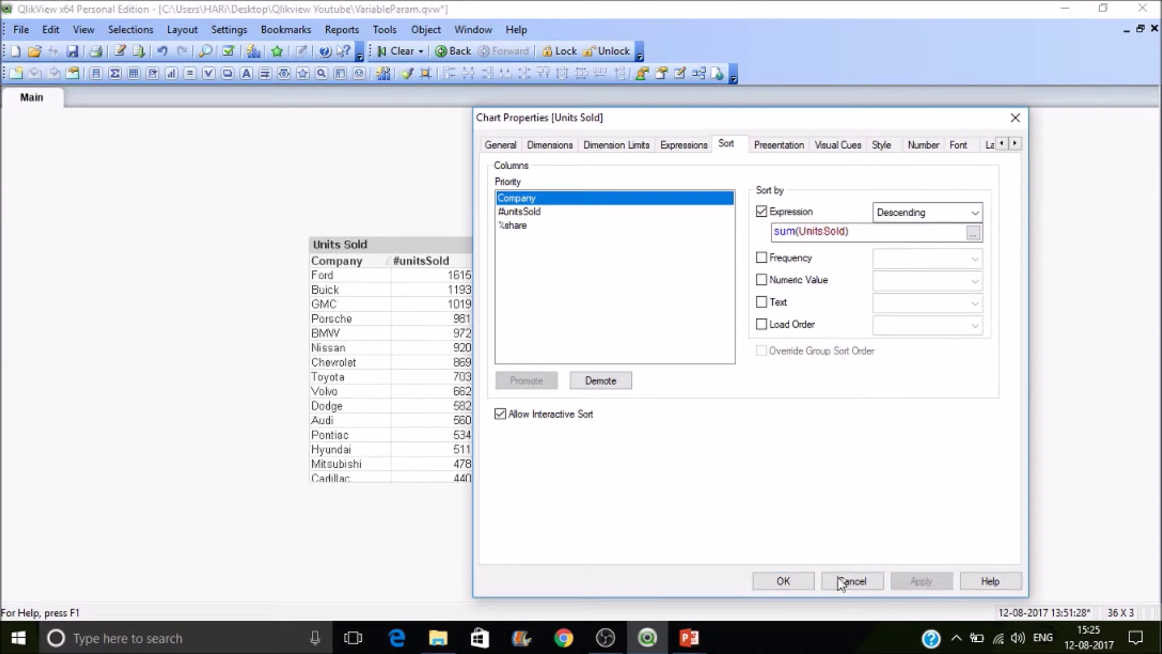
left_click(782, 581)
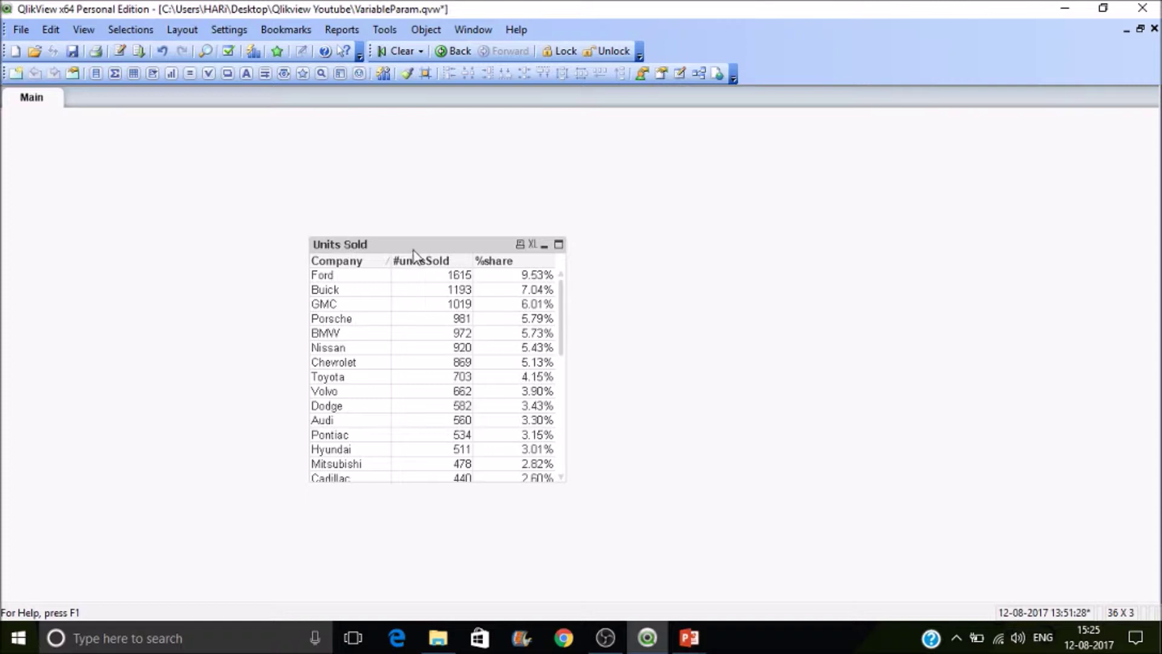
left_click_drag(414, 253, 272, 199)
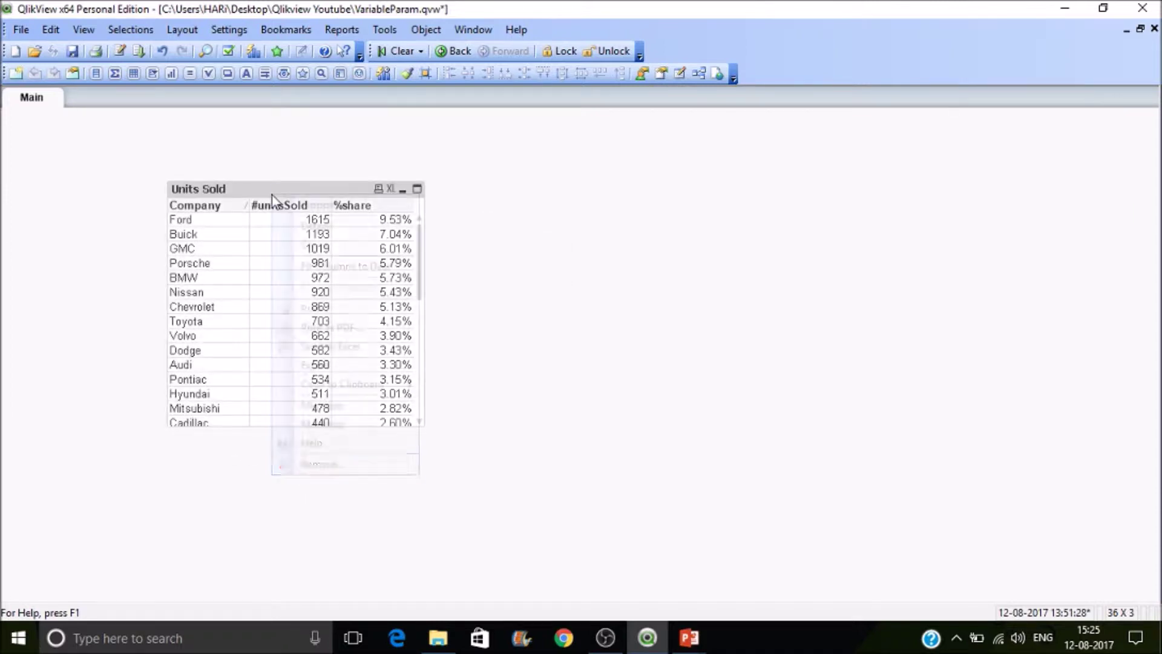
left_click(321, 202)
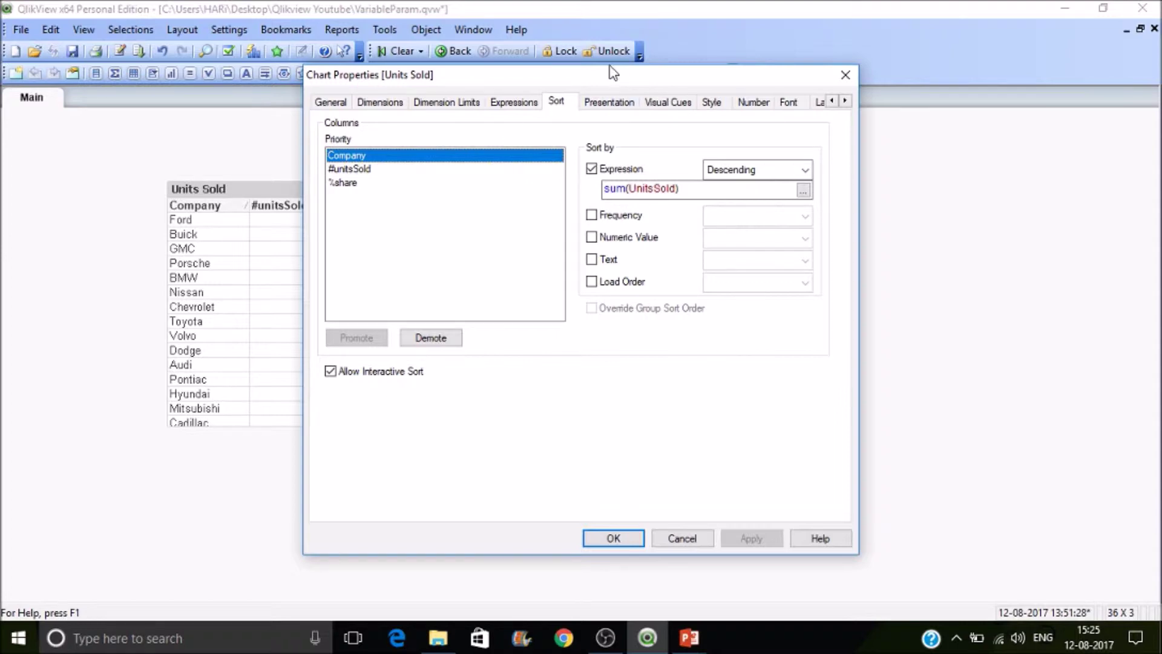
left_click_drag(609, 78, 770, 108)
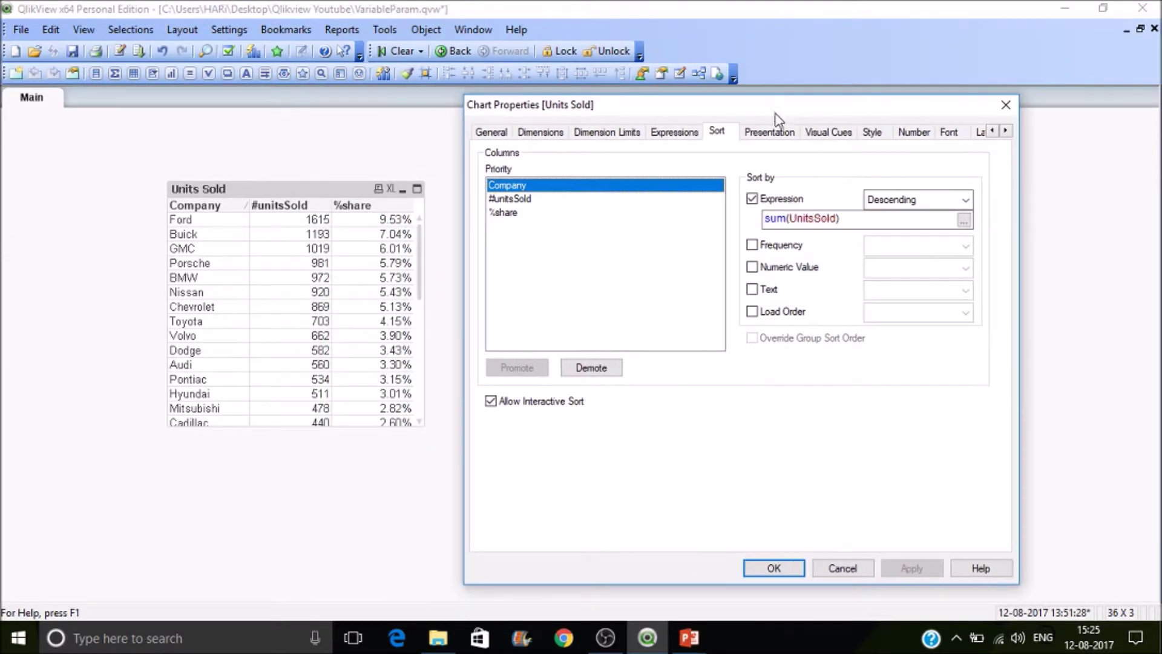
left_click(778, 133)
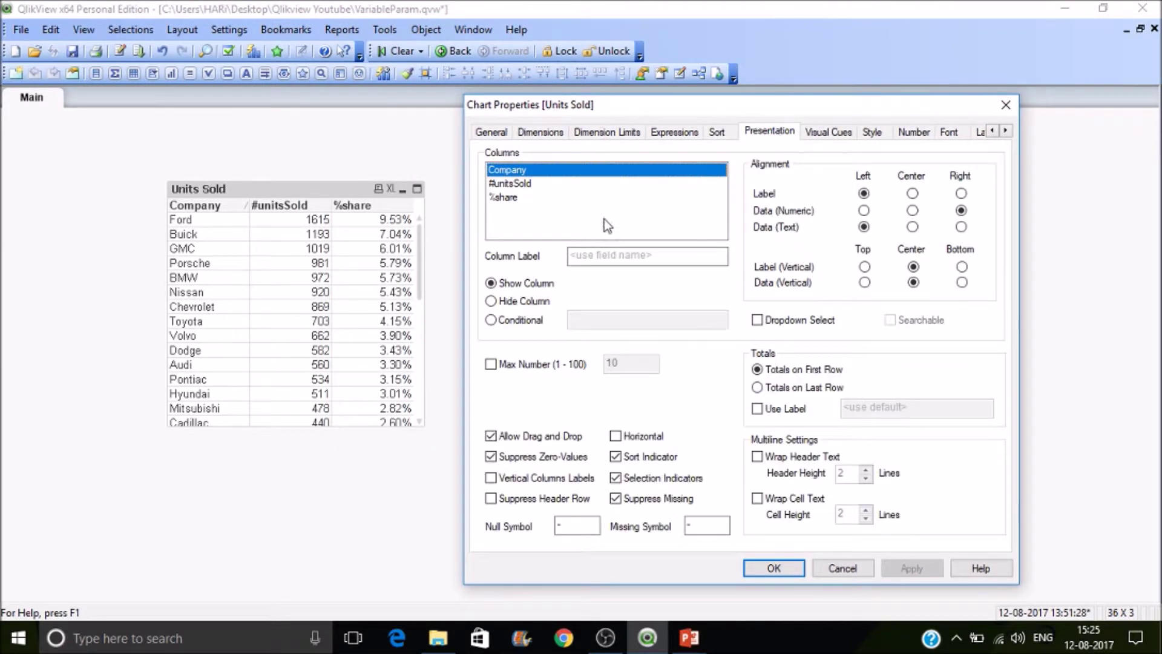
left_click(514, 184)
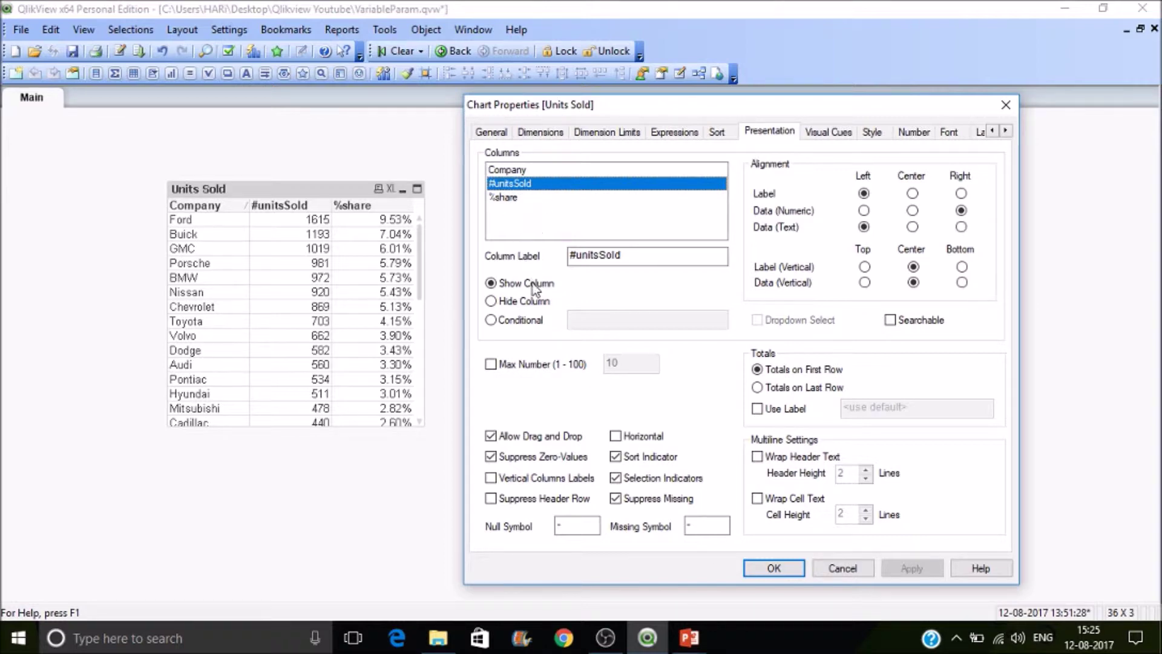
left_click(535, 302)
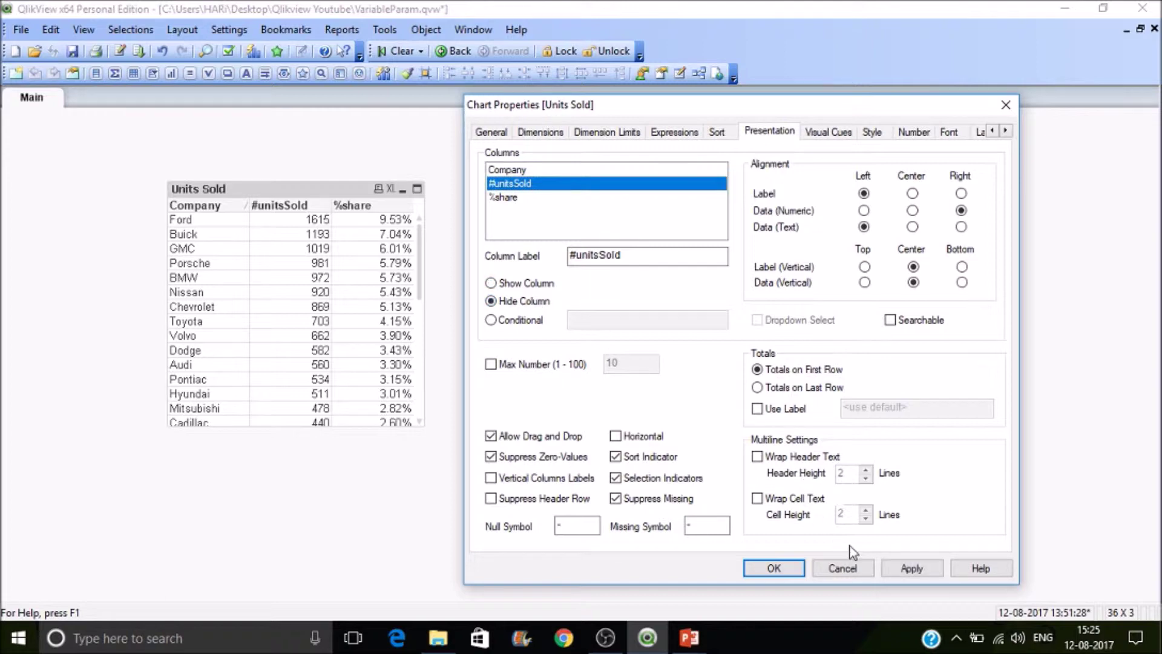
left_click(905, 572)
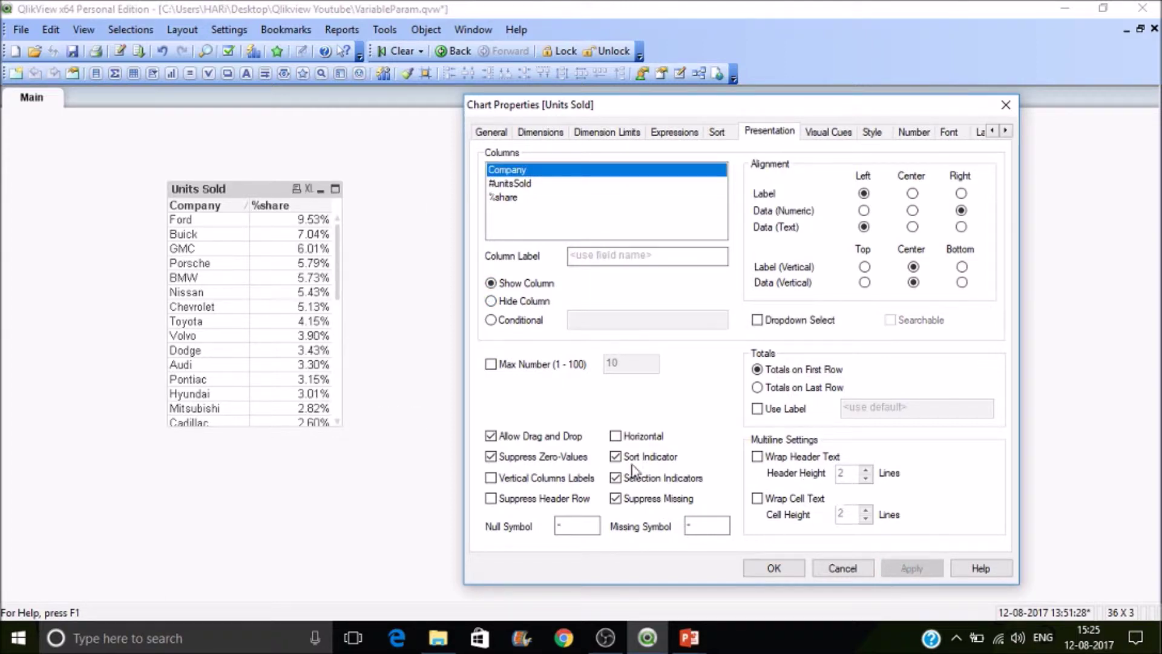
left_click(524, 183)
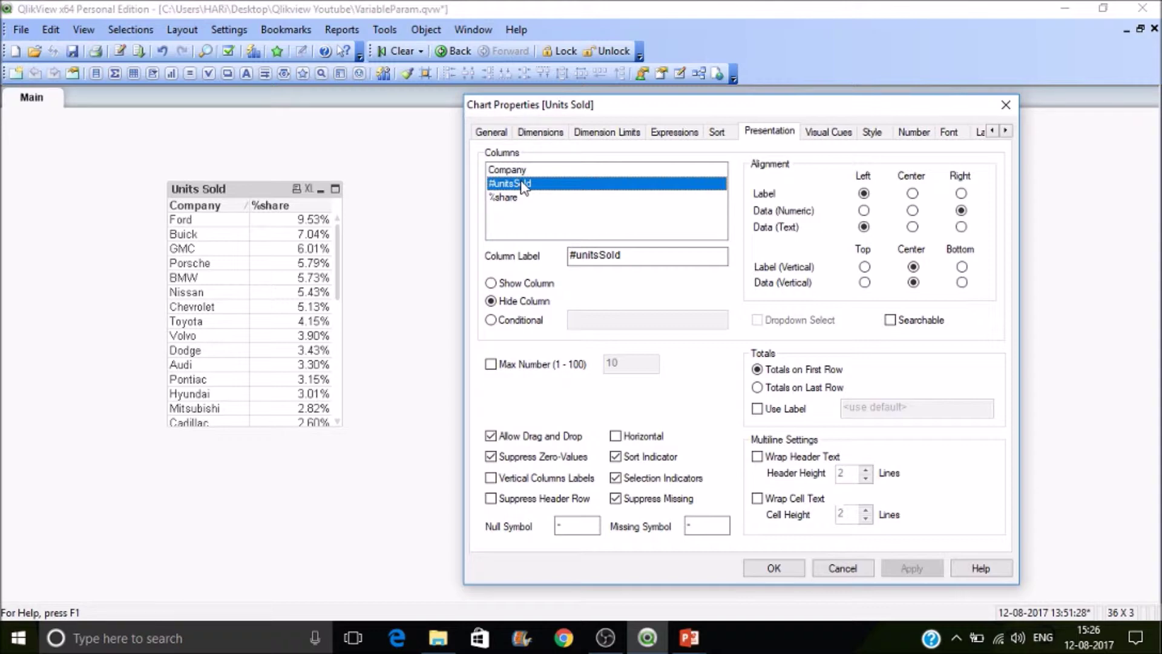
left_click(517, 284)
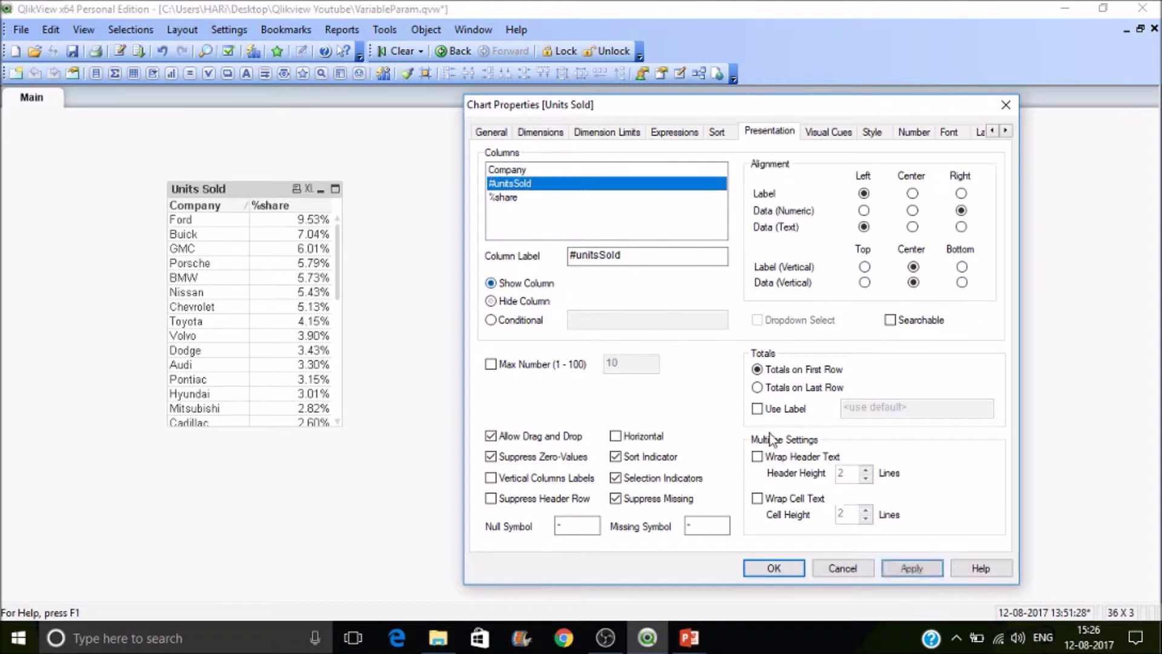
left_click(911, 568)
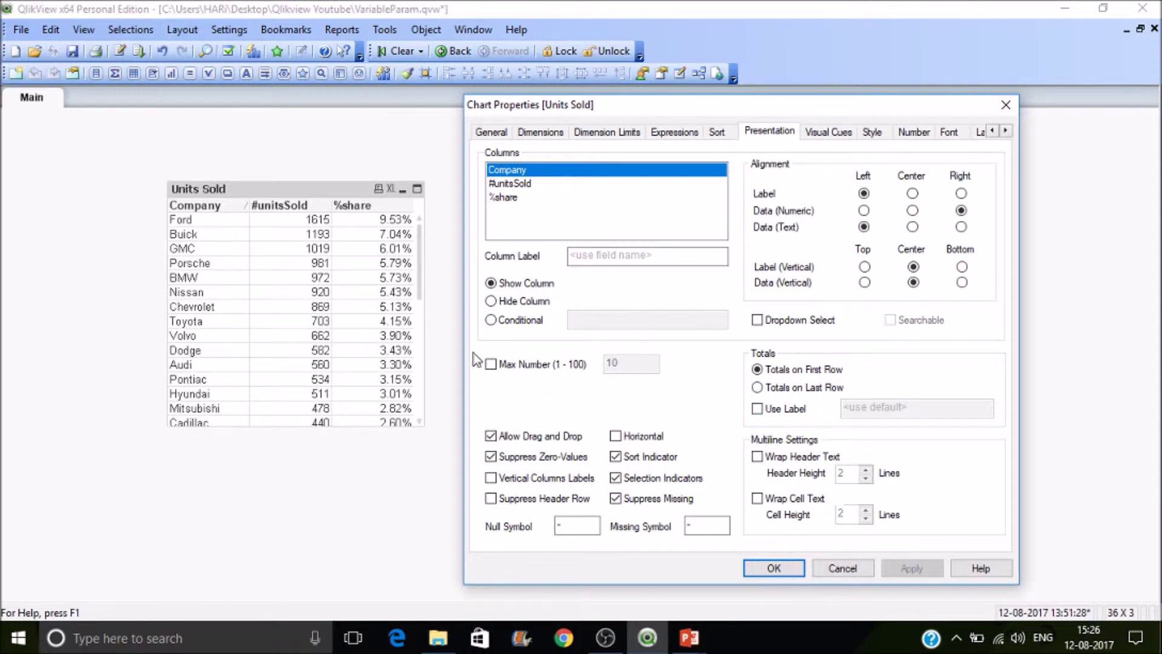
- Try limiting the table to 3 rows, then remove the limit so all companies show
left_click(491, 364)
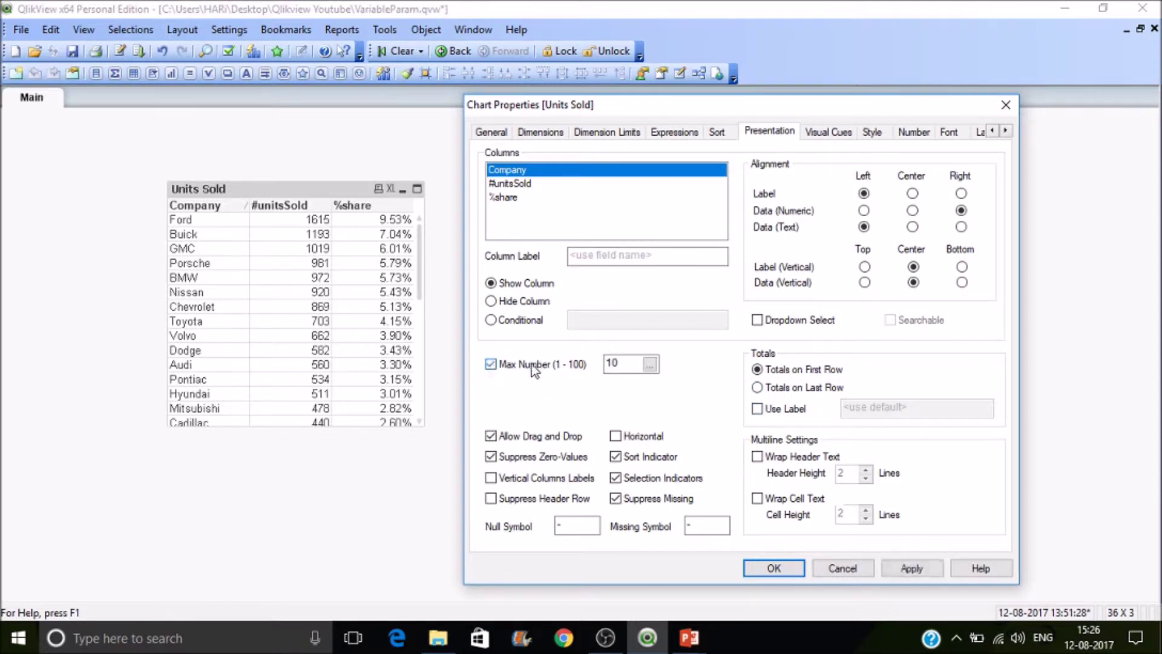
double_click(623, 366)
type("3")
left_click(926, 574)
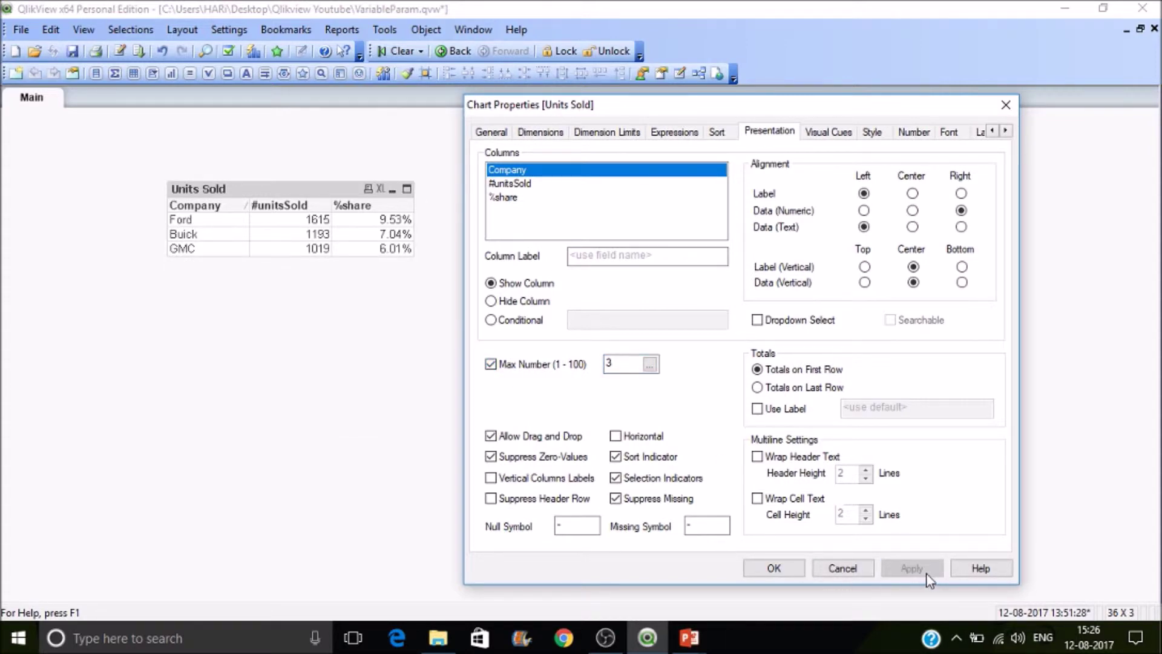
left_click(517, 184)
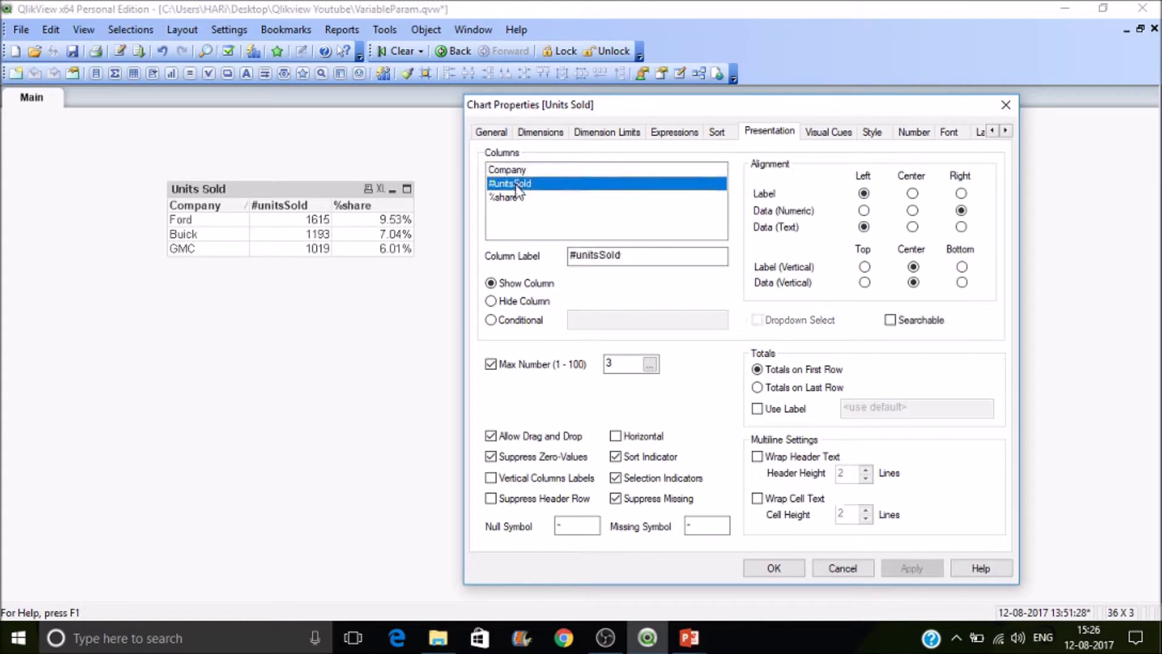
left_click(518, 170)
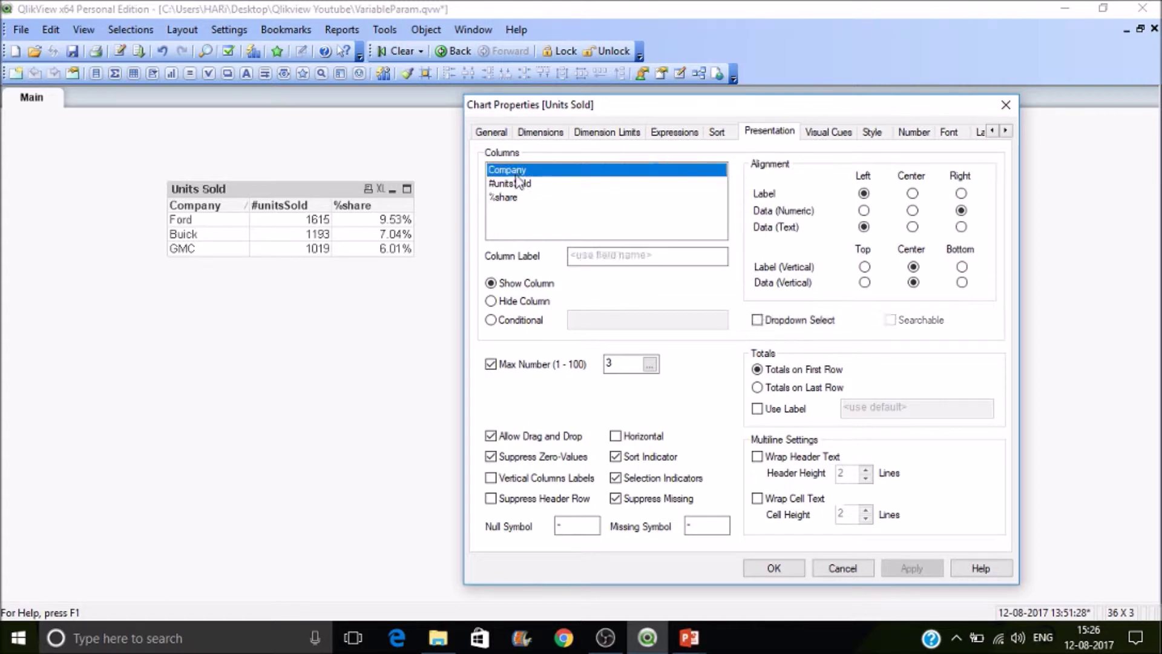
left_click(515, 365)
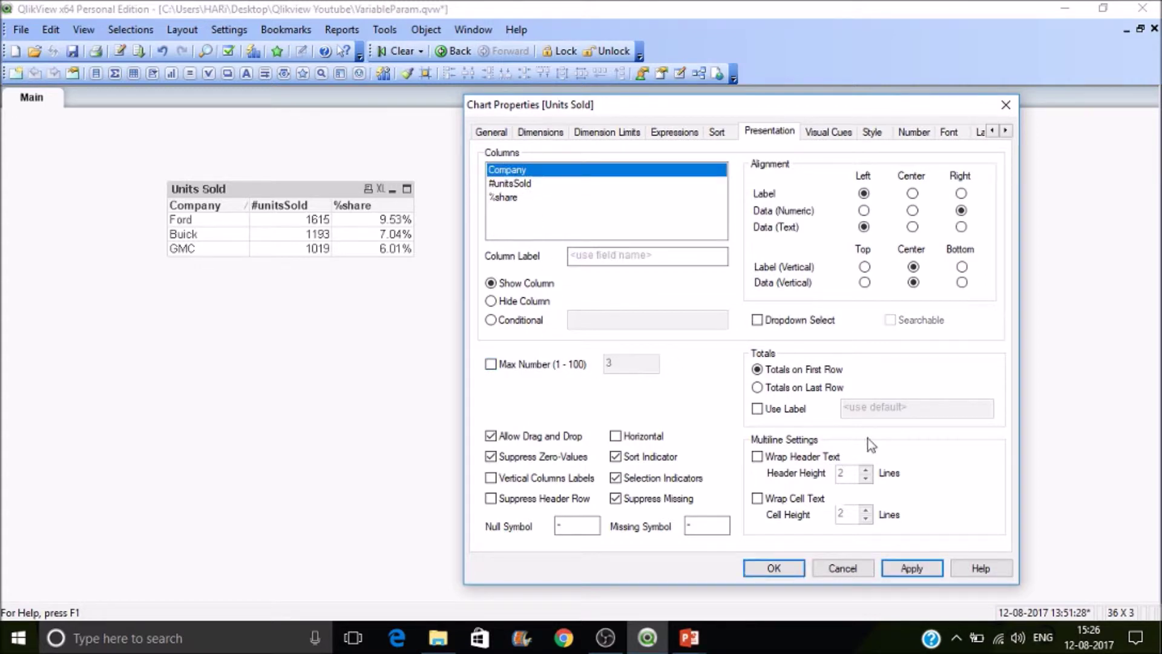
left_click(924, 569)
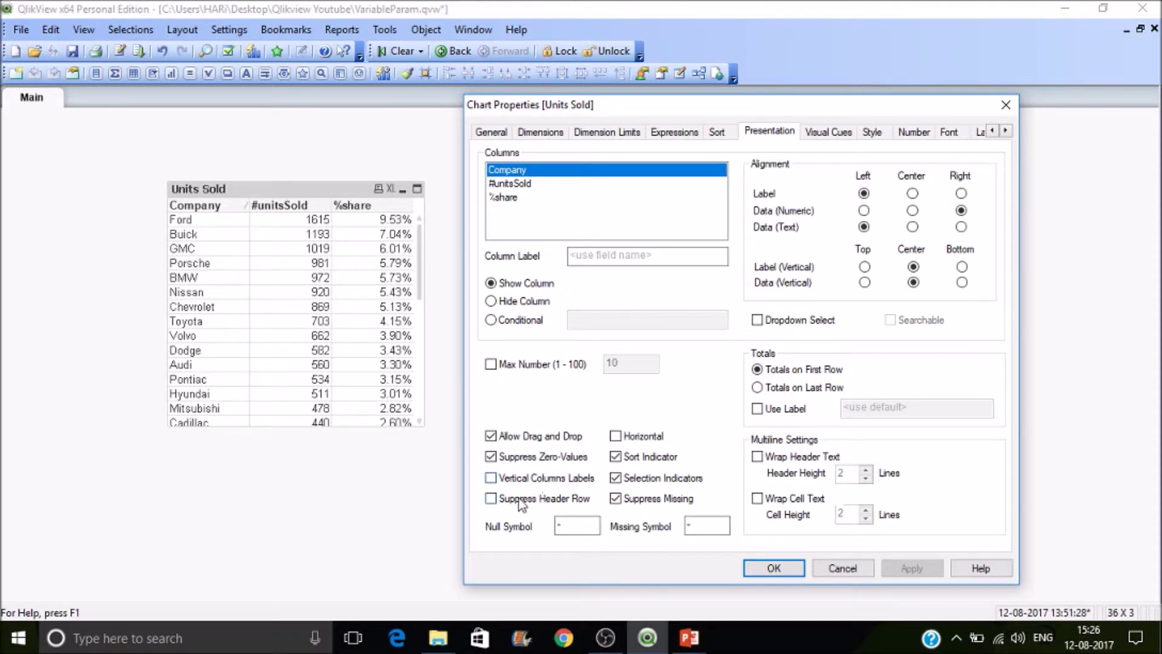
- Try suppressing the header row and wrapping header text, undo both, and close properties
left_click(490, 498)
left_click(920, 564)
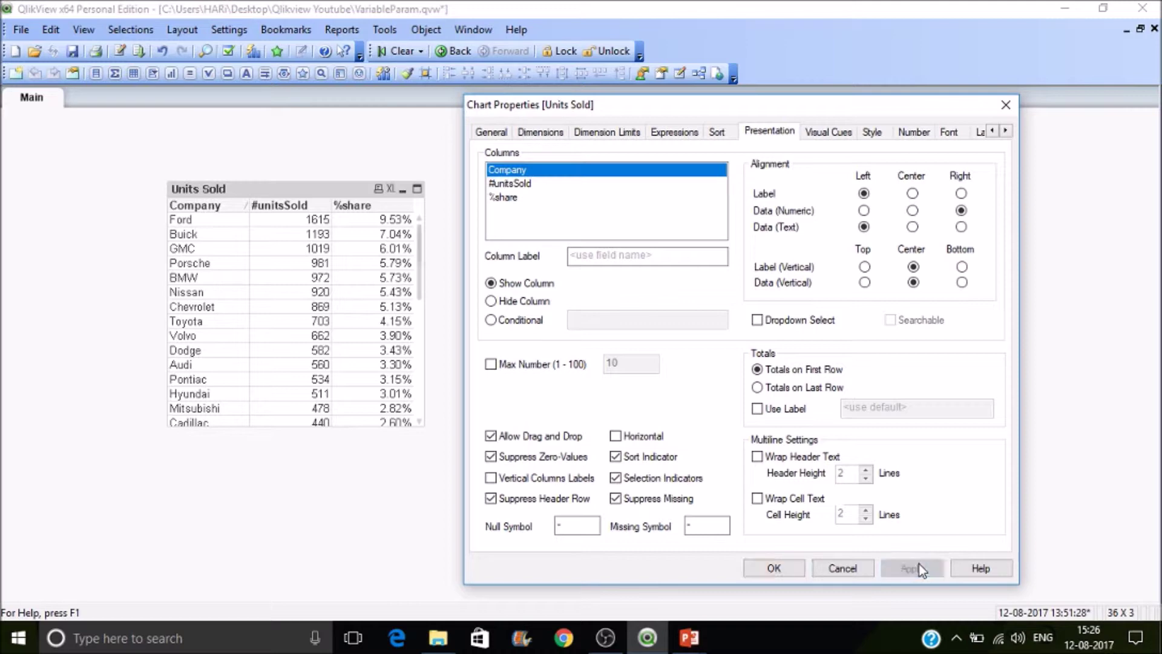
left_click(490, 498)
left_click(785, 457)
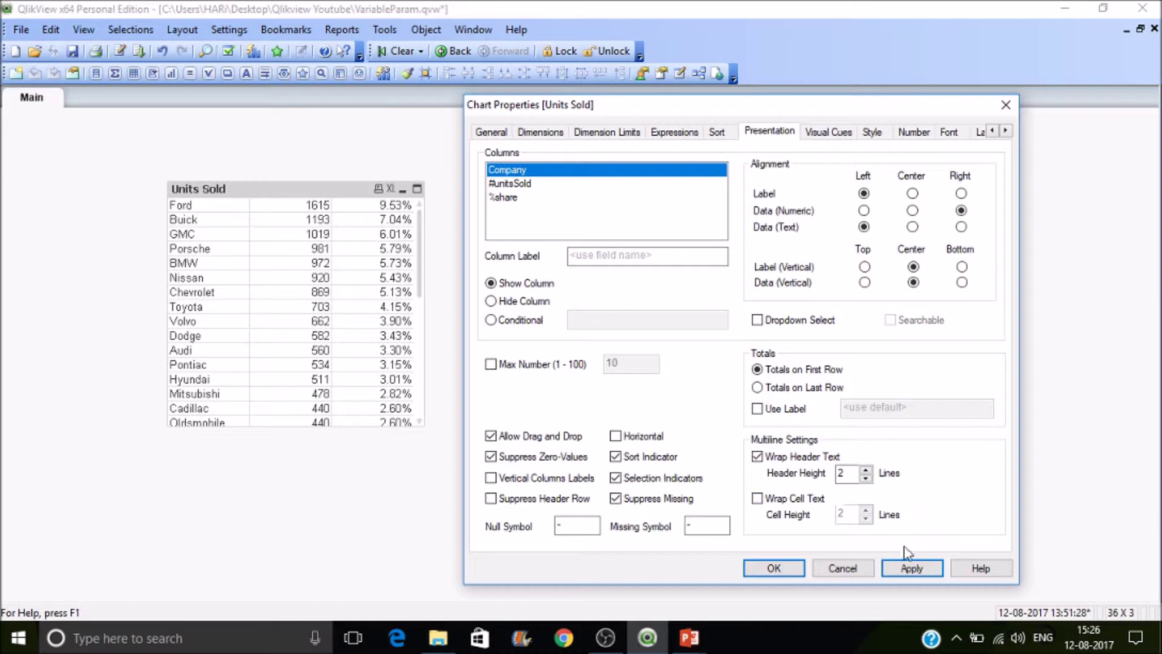
left_click(911, 568)
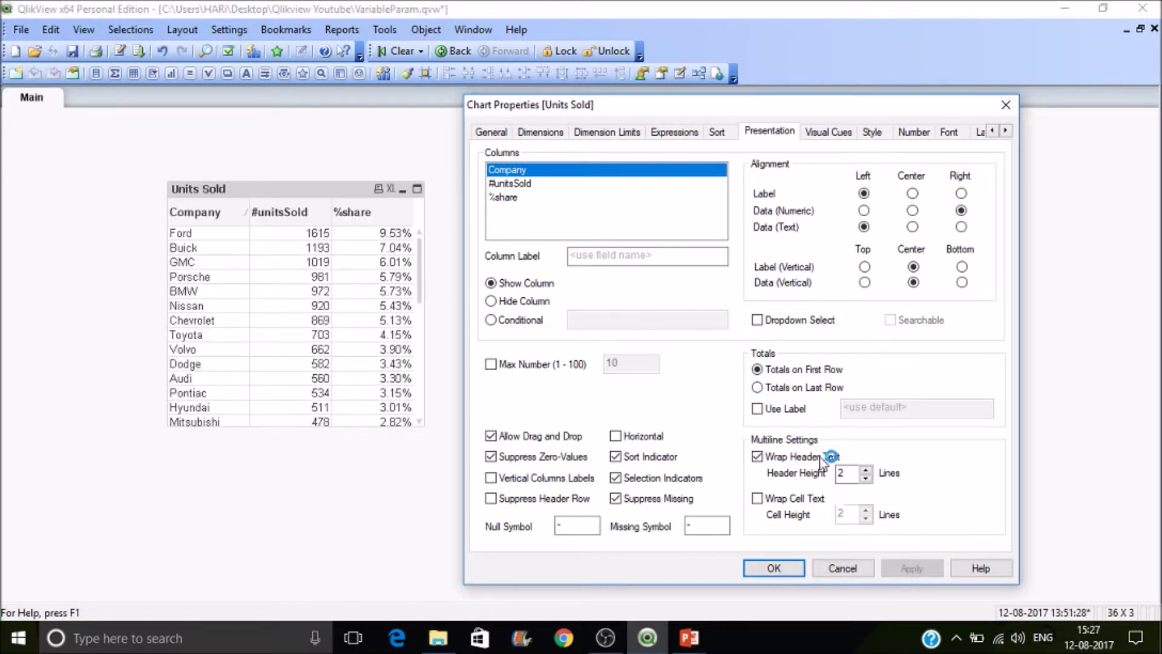
left_click(787, 457)
left_click(902, 569)
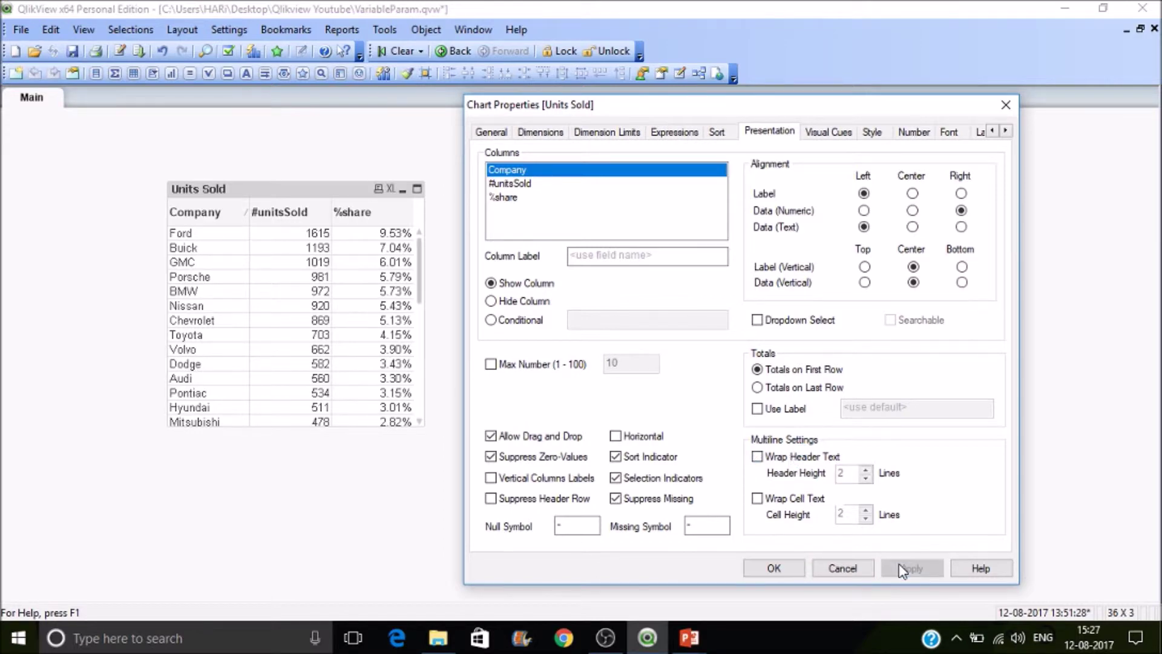
left_click(764, 574)
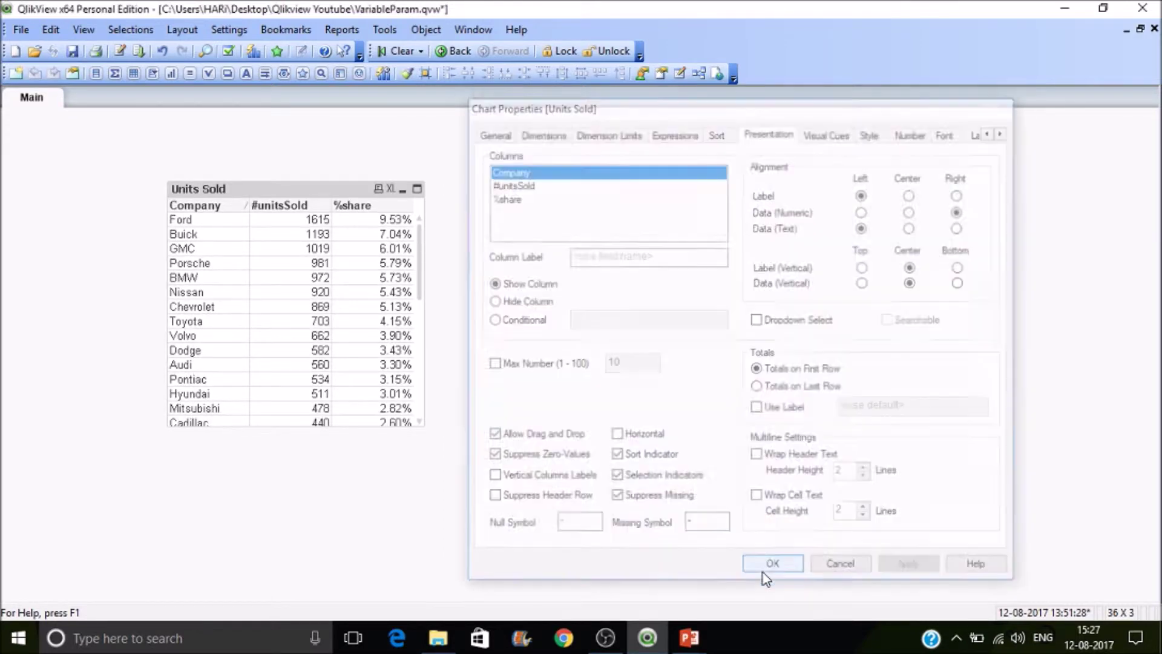
- Show the design grid on the Main sheet
right_click(224, 206)
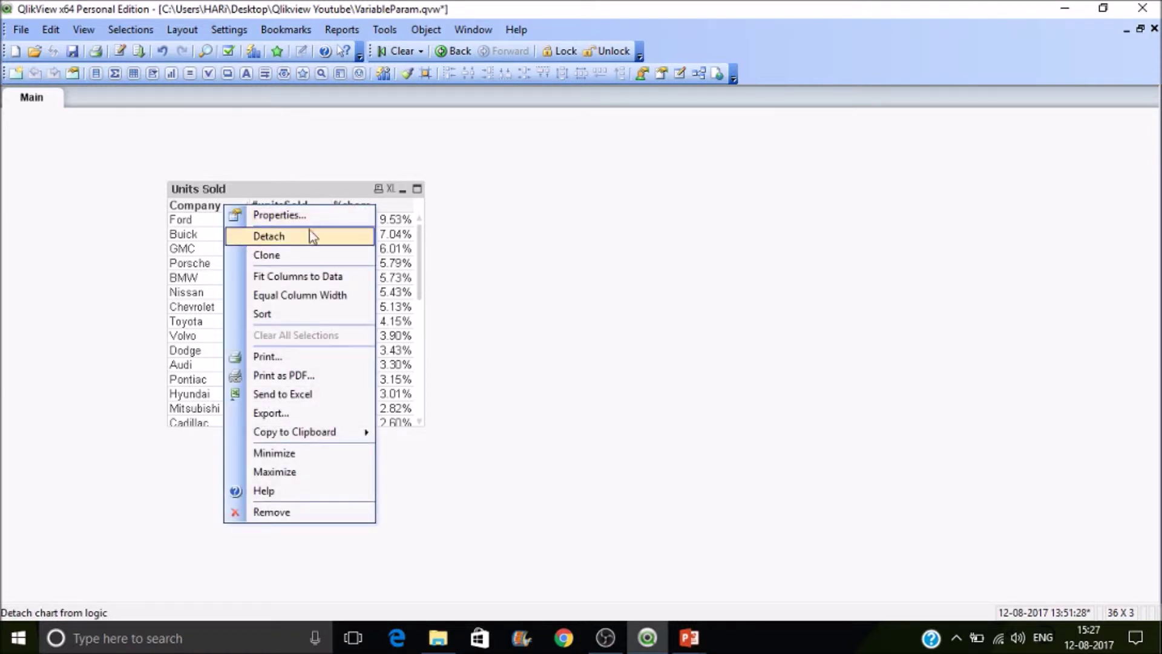
left_click(509, 224)
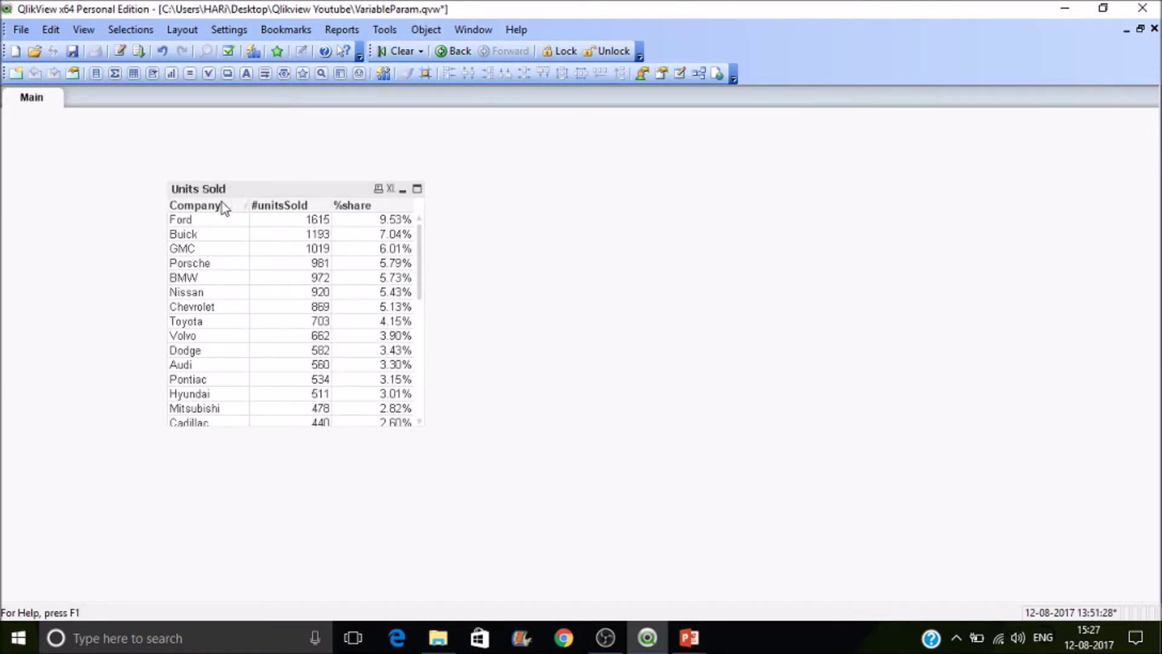
left_click(426, 74)
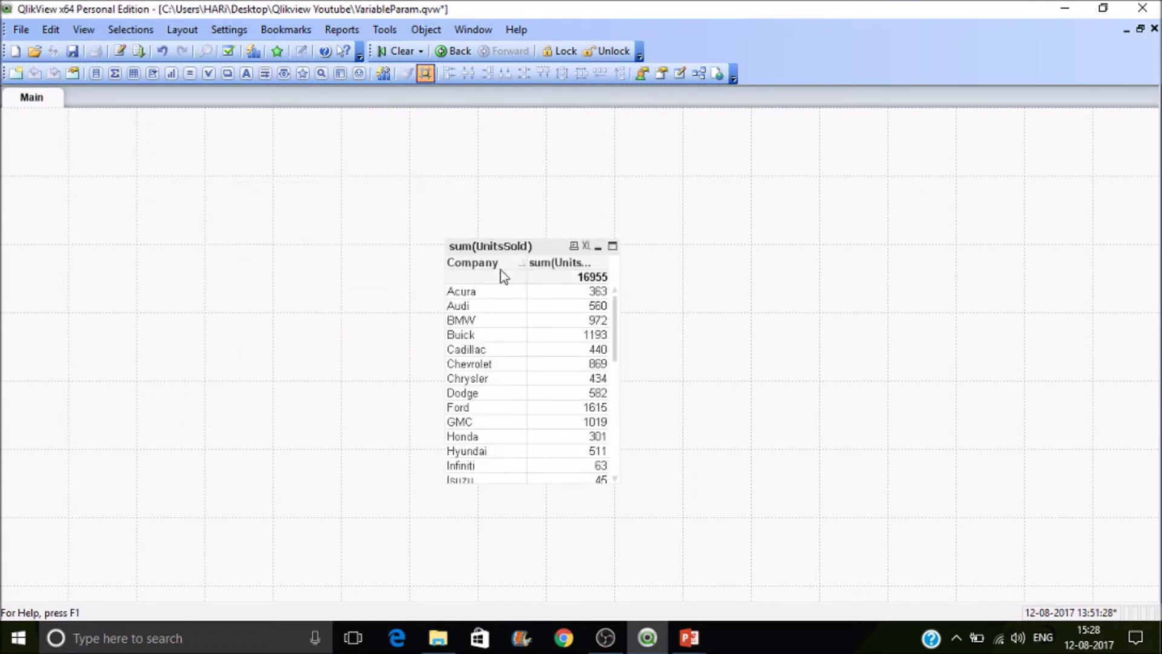
- Give the table's header cells a red background, then drag the table up and left
right_click(492, 265)
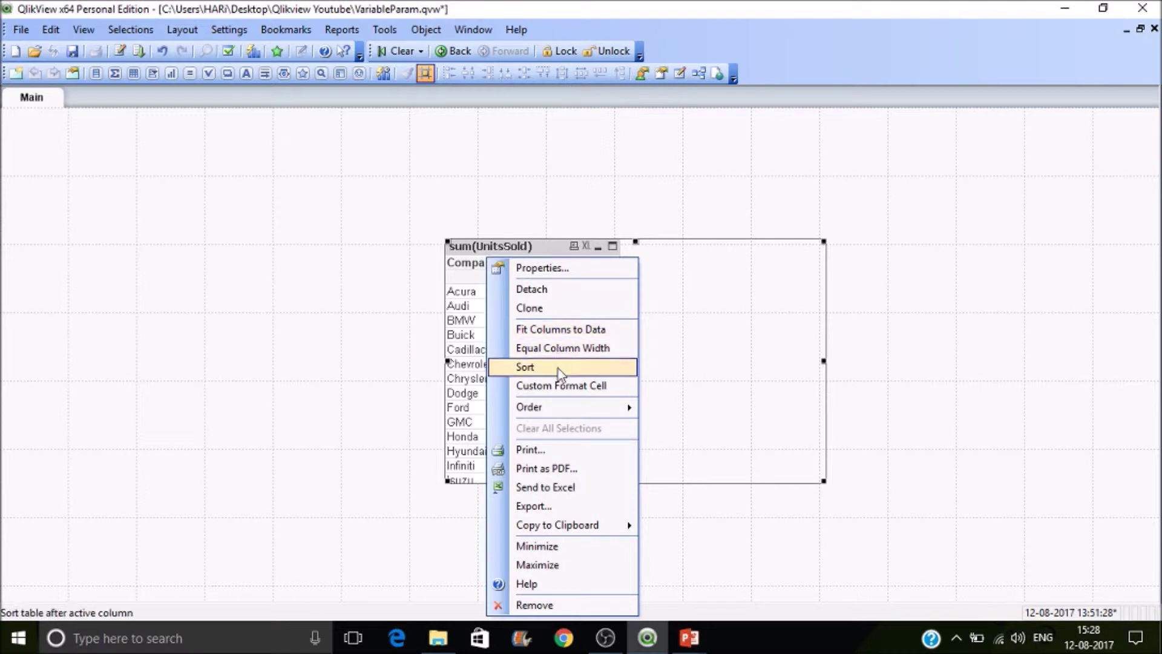
left_click(558, 385)
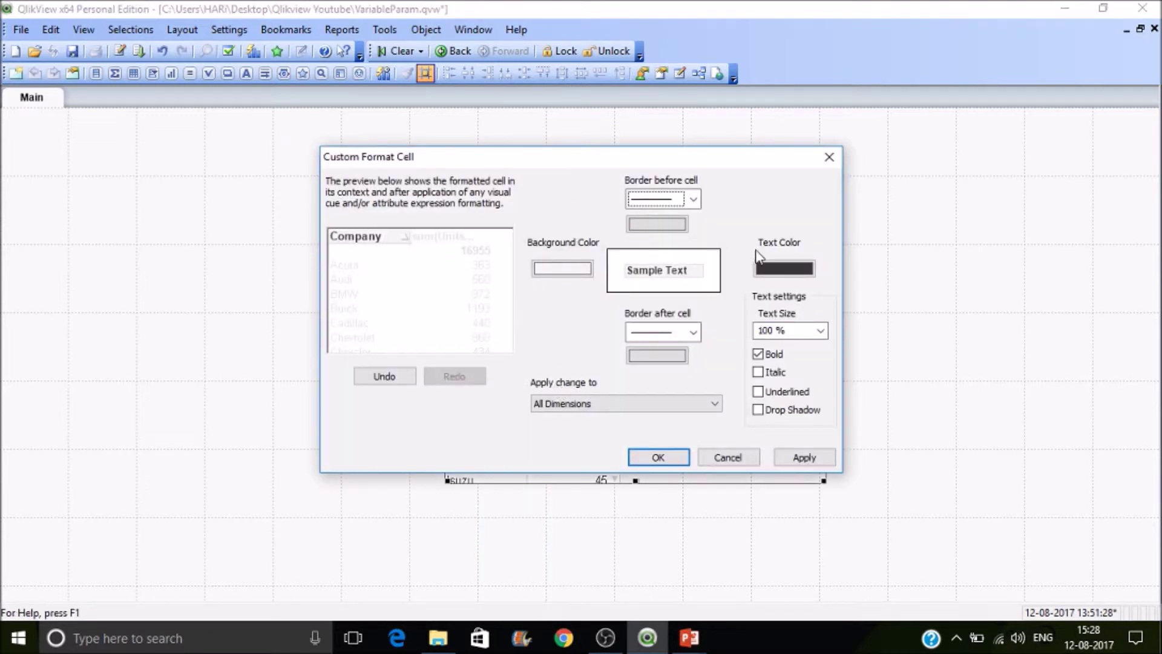
left_click(569, 272)
left_click(724, 175)
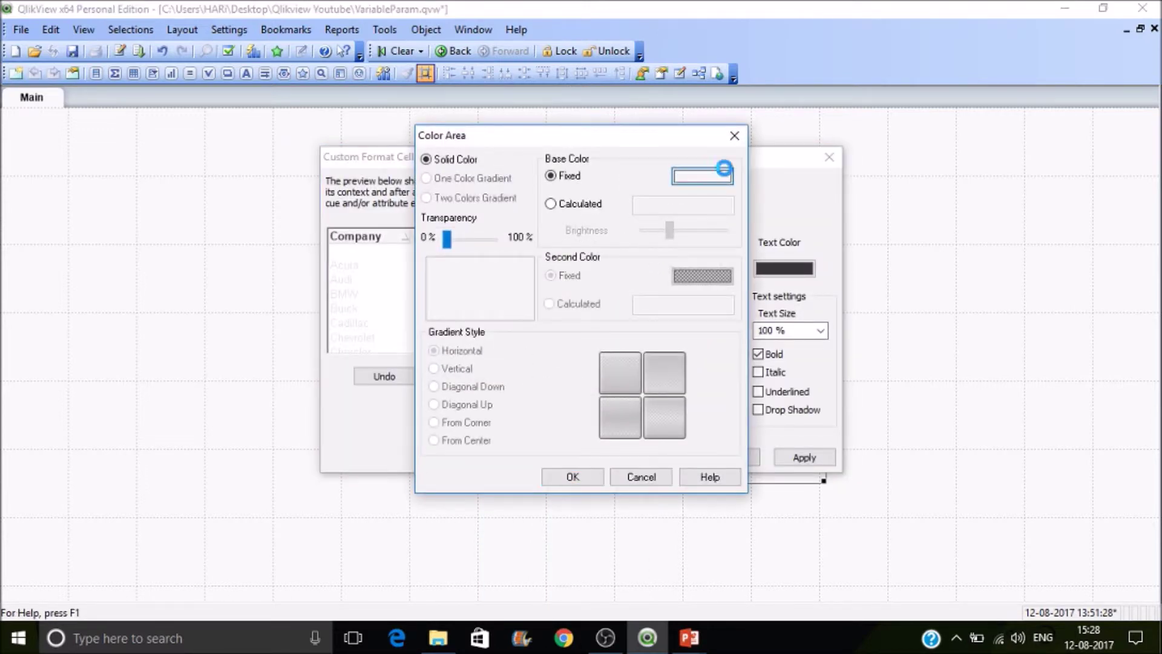
left_click(405, 240)
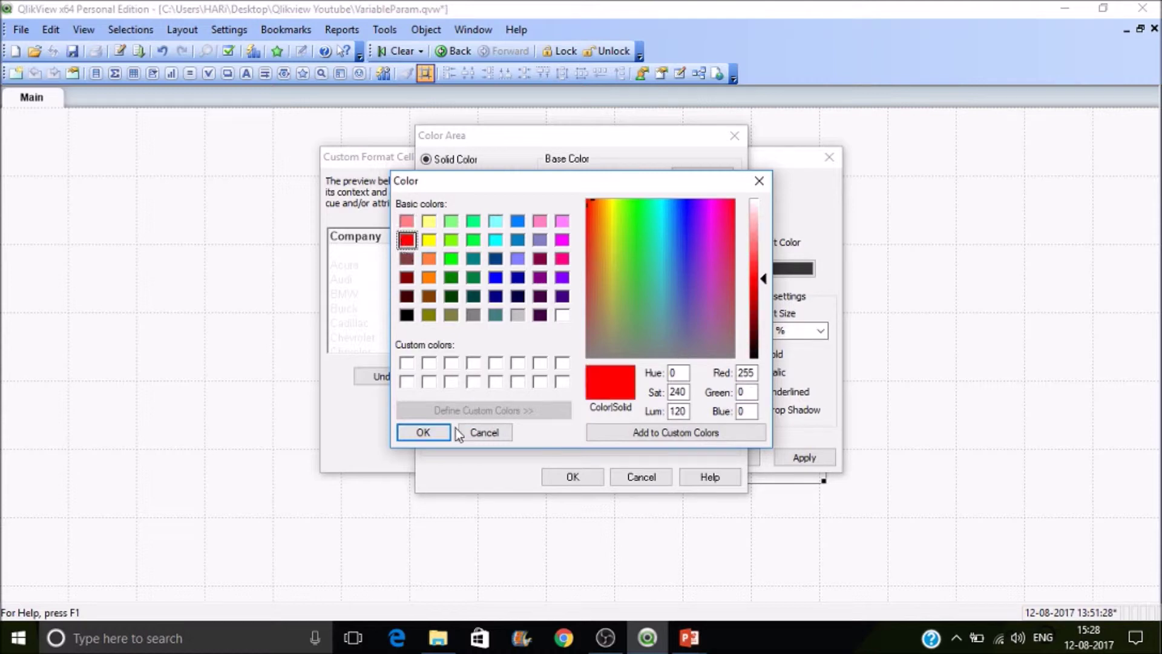
left_click(423, 432)
left_click(580, 471)
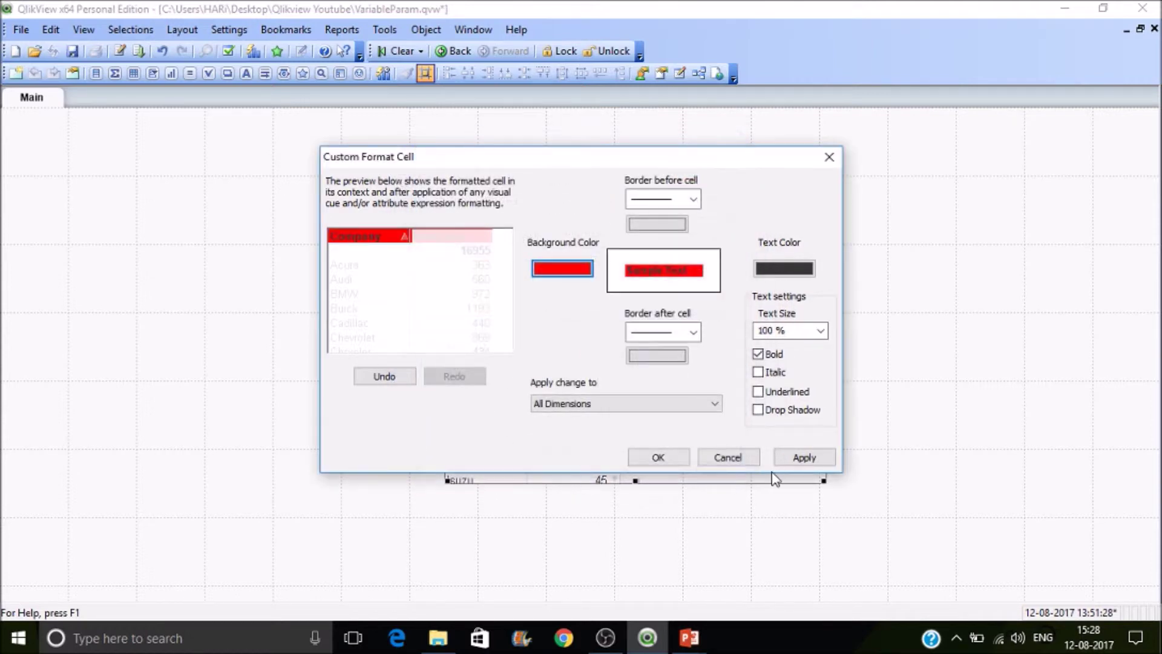
left_click(789, 457)
left_click(679, 459)
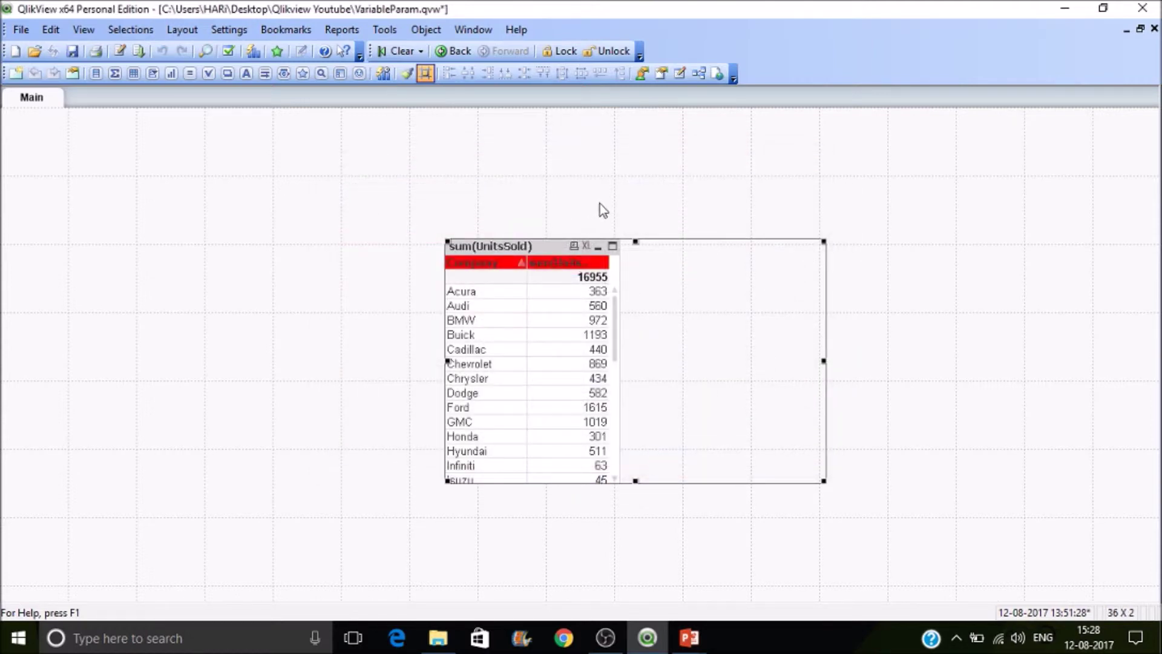
left_click_drag(529, 250, 418, 239)
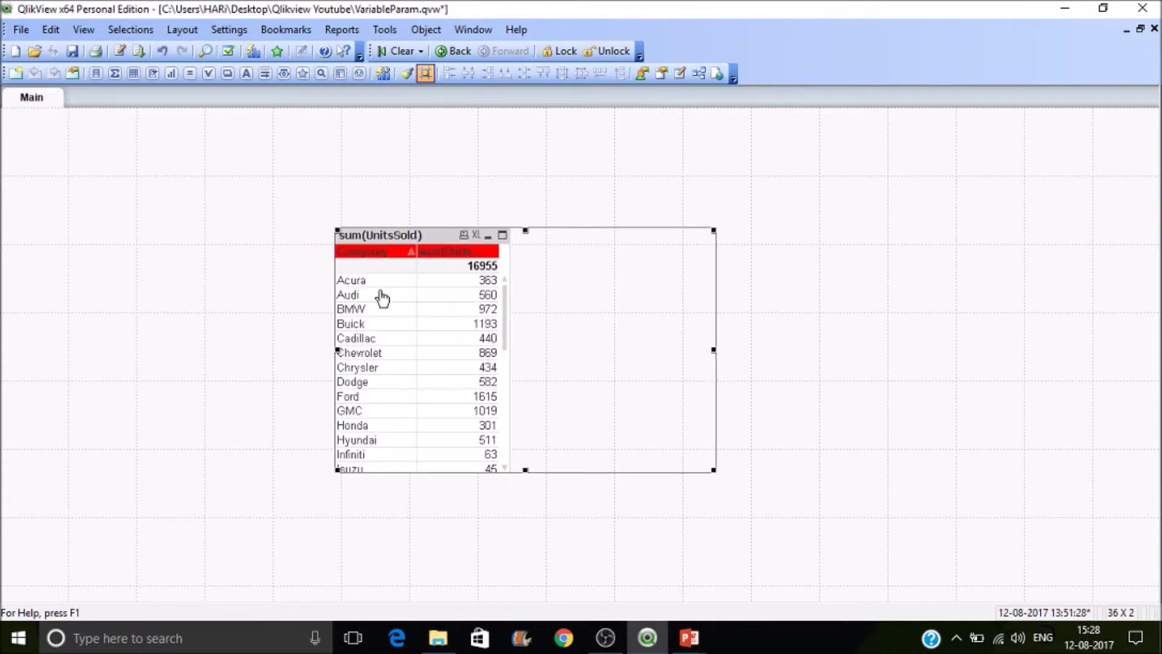
left_click(830, 309)
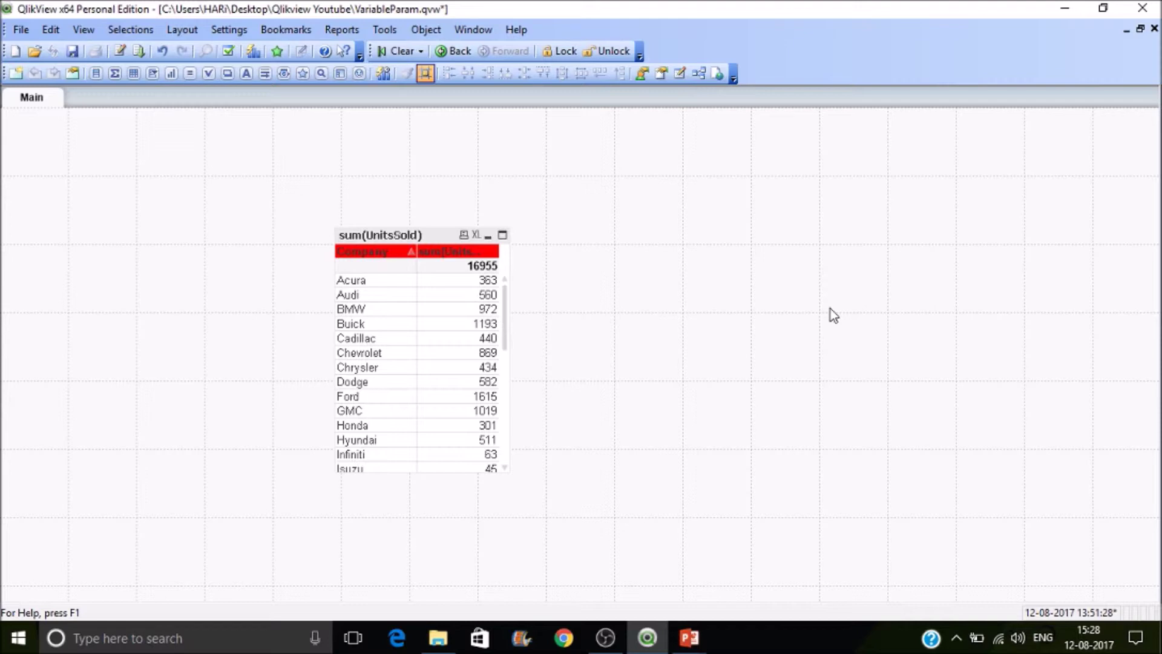
- Apply the Pyjama Red style to the table, after briefly trying Clean
right_click(437, 269)
left_click(470, 272)
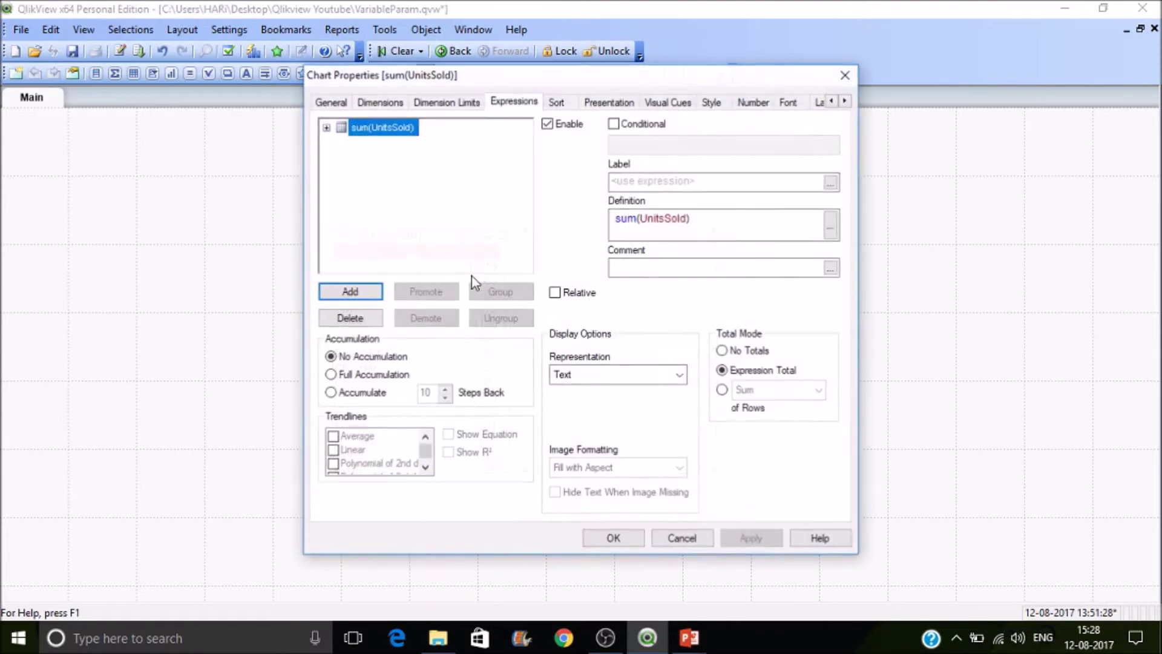
left_click(610, 102)
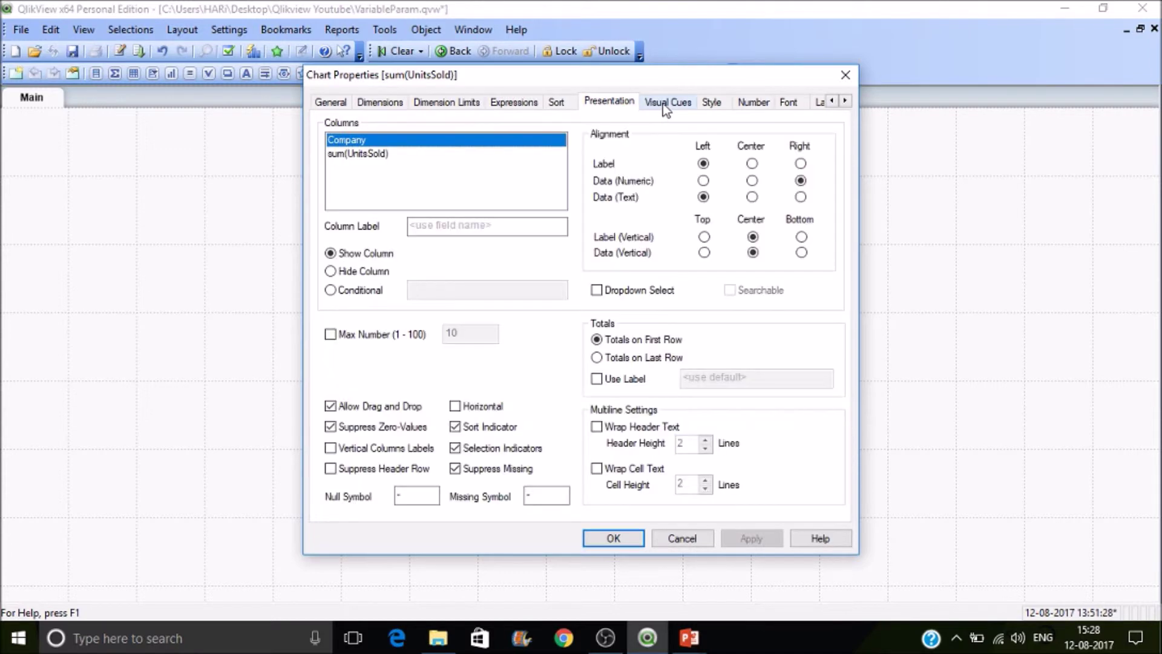
left_click(662, 103)
mouse_move(551, 82)
left_mouse_down()
mouse_move(787, 122)
mouse_move(789, 98)
left_mouse_up()
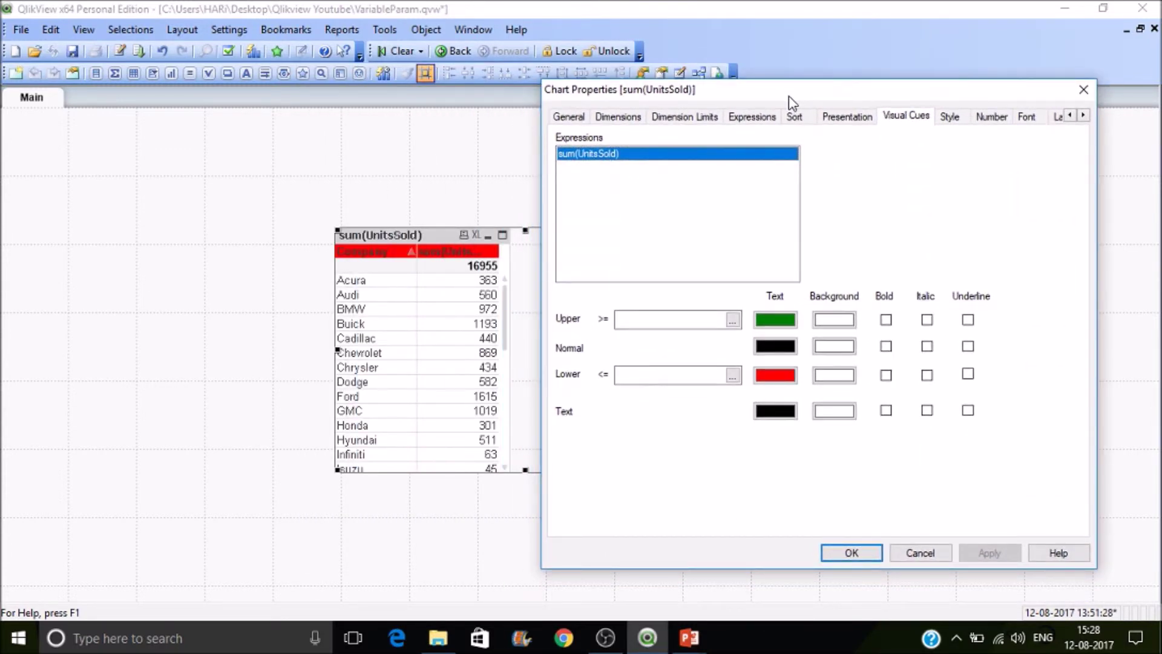
left_click(953, 119)
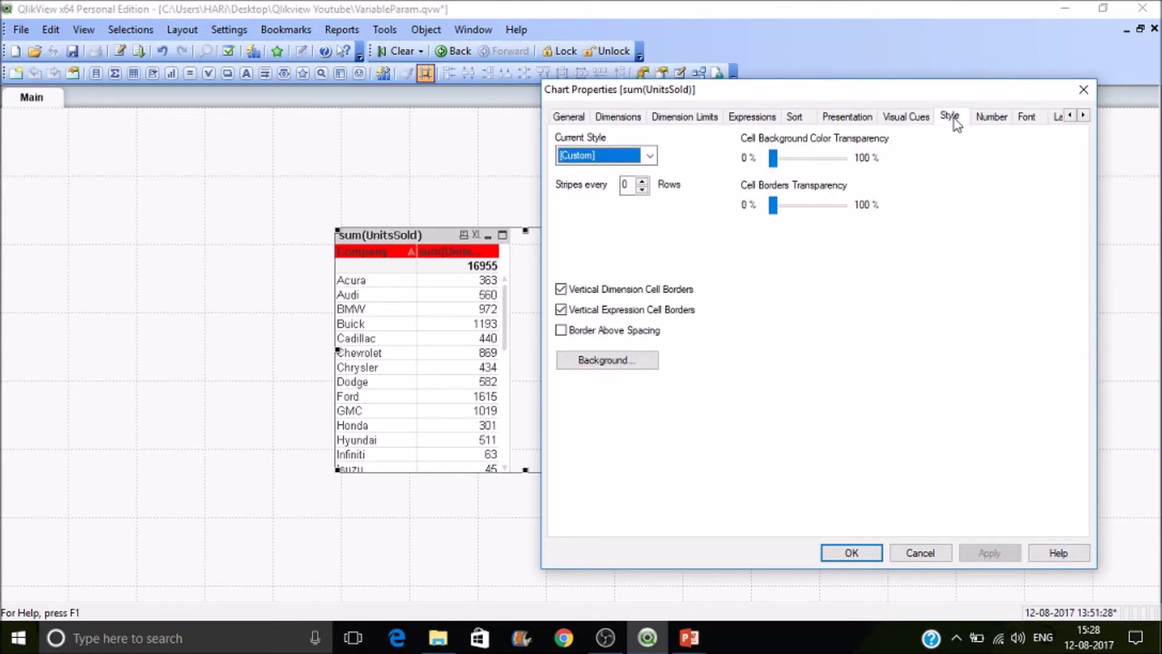
left_click(656, 158)
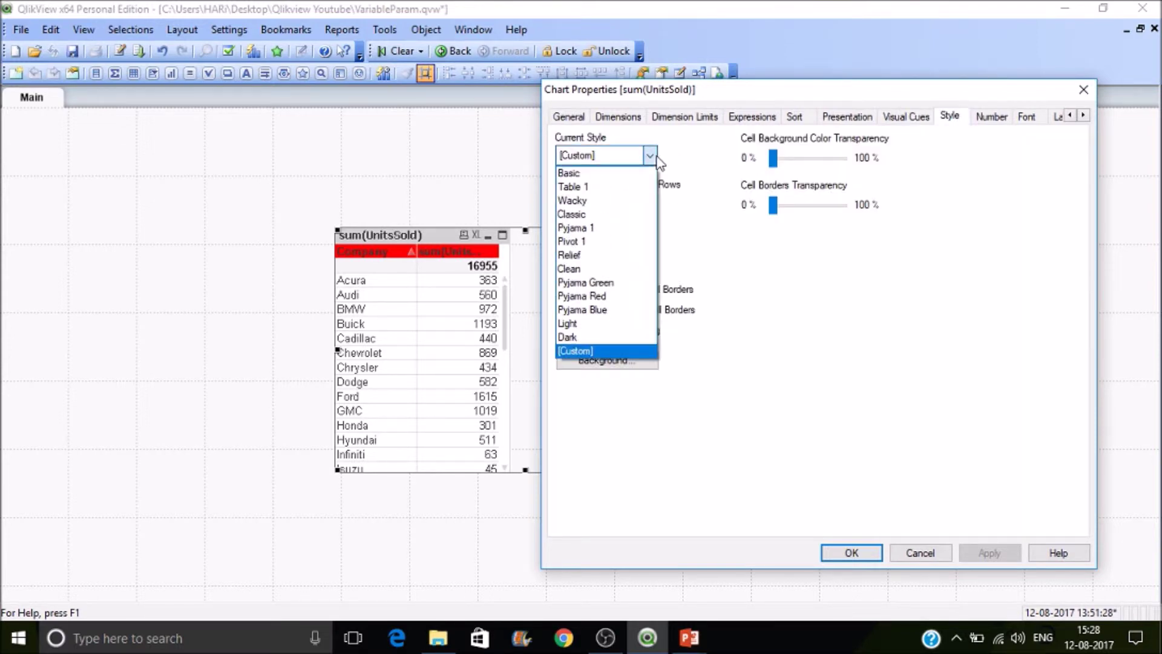
left_click(593, 270)
left_click(639, 158)
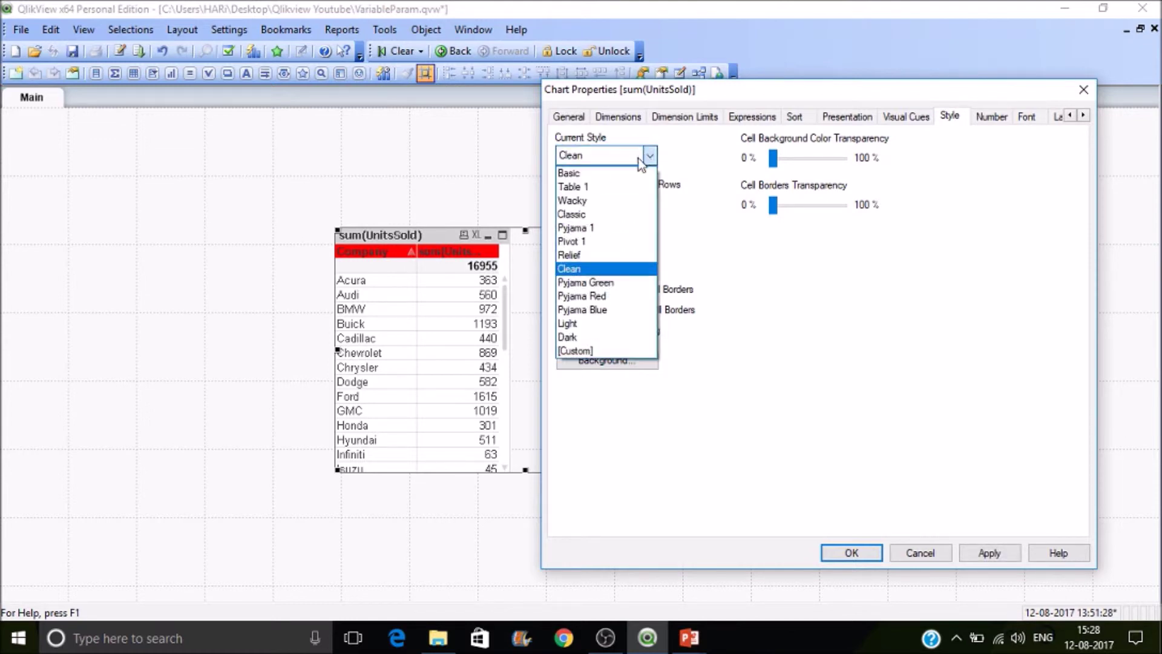
left_click(599, 297)
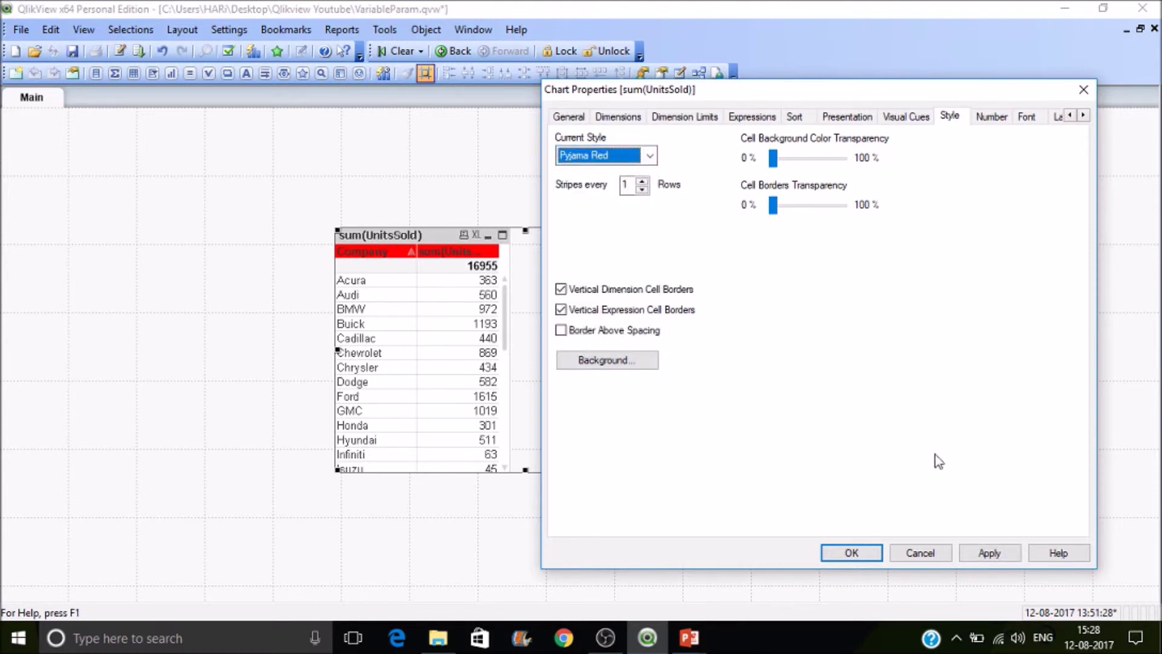
left_click(1004, 551)
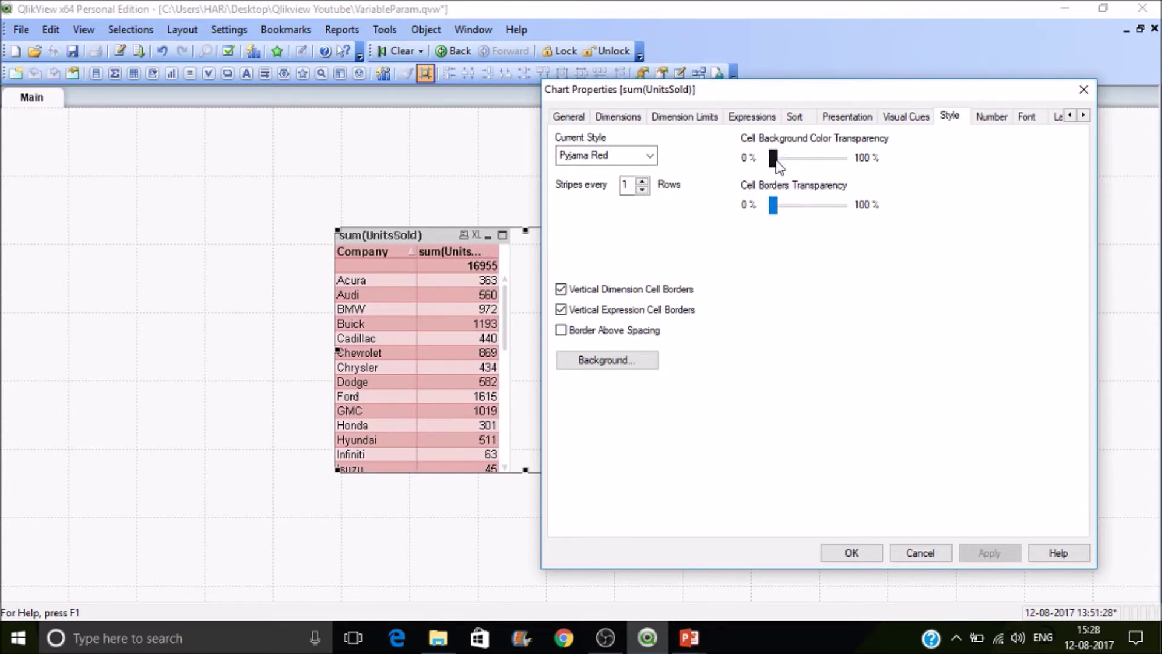
- Set cell background transparency to about 60% so pink stripes show, then close properties
left_click_drag(779, 167, 905, 164)
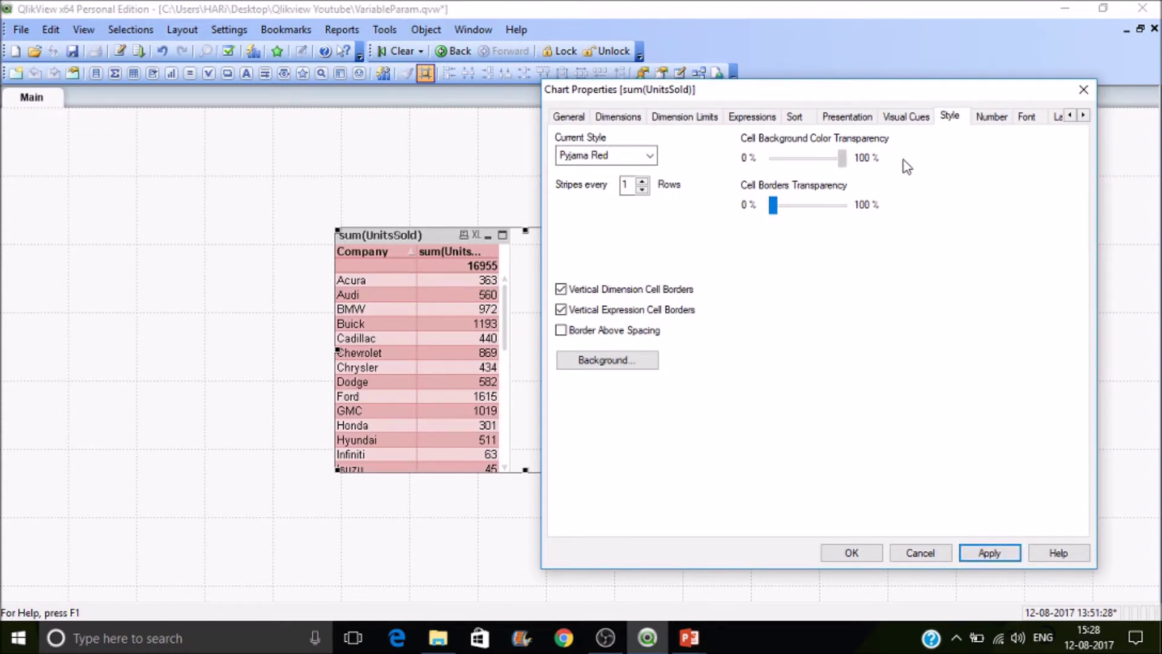
left_click(1004, 560)
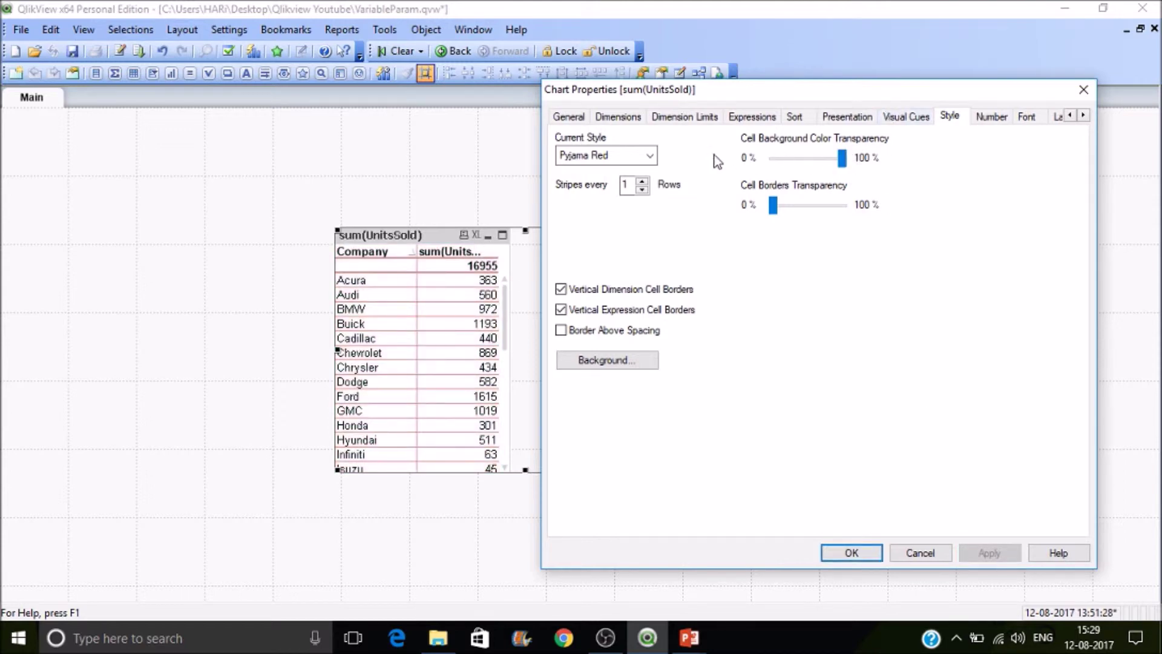
left_click(775, 161)
left_click(774, 161)
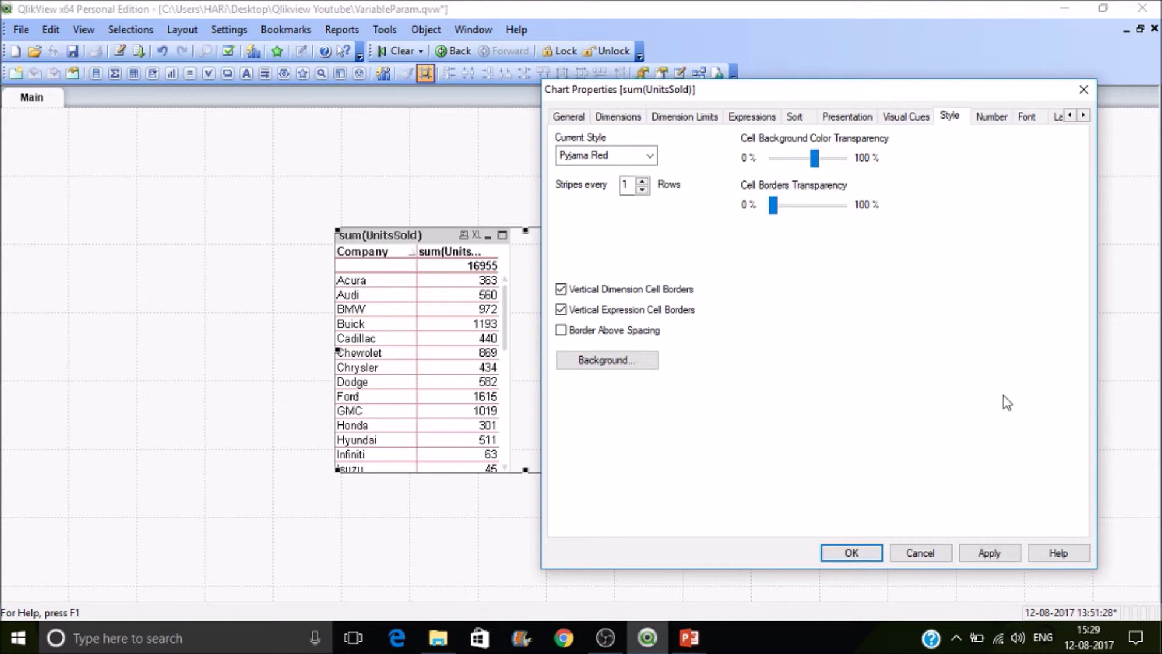
left_click(989, 553)
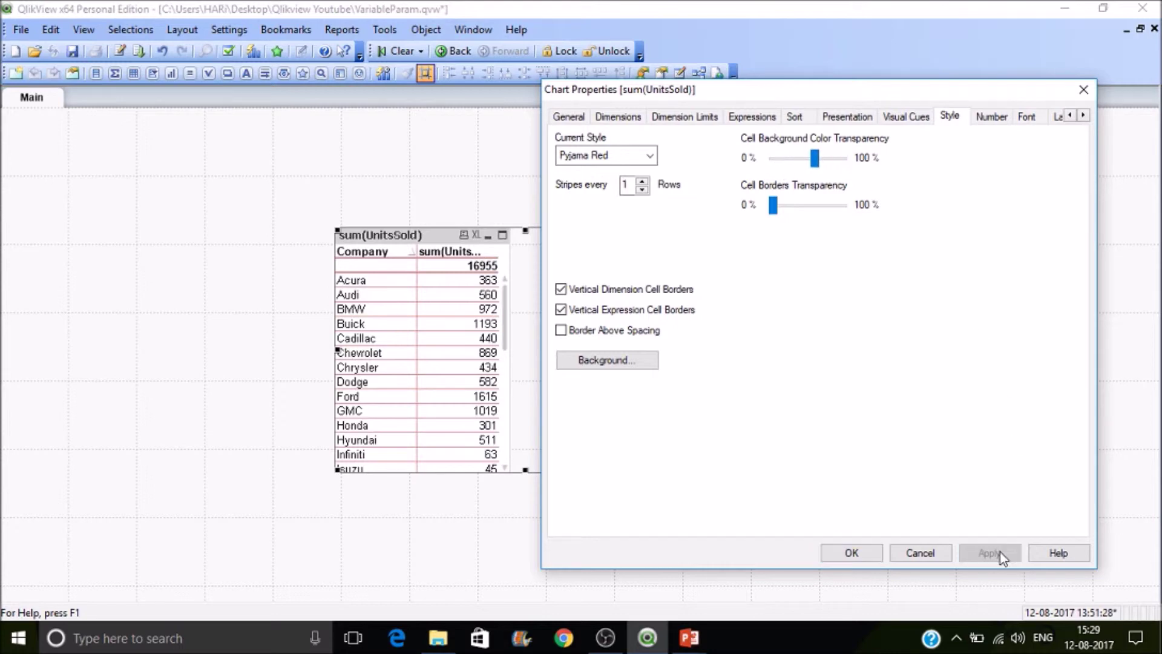
left_click(986, 115)
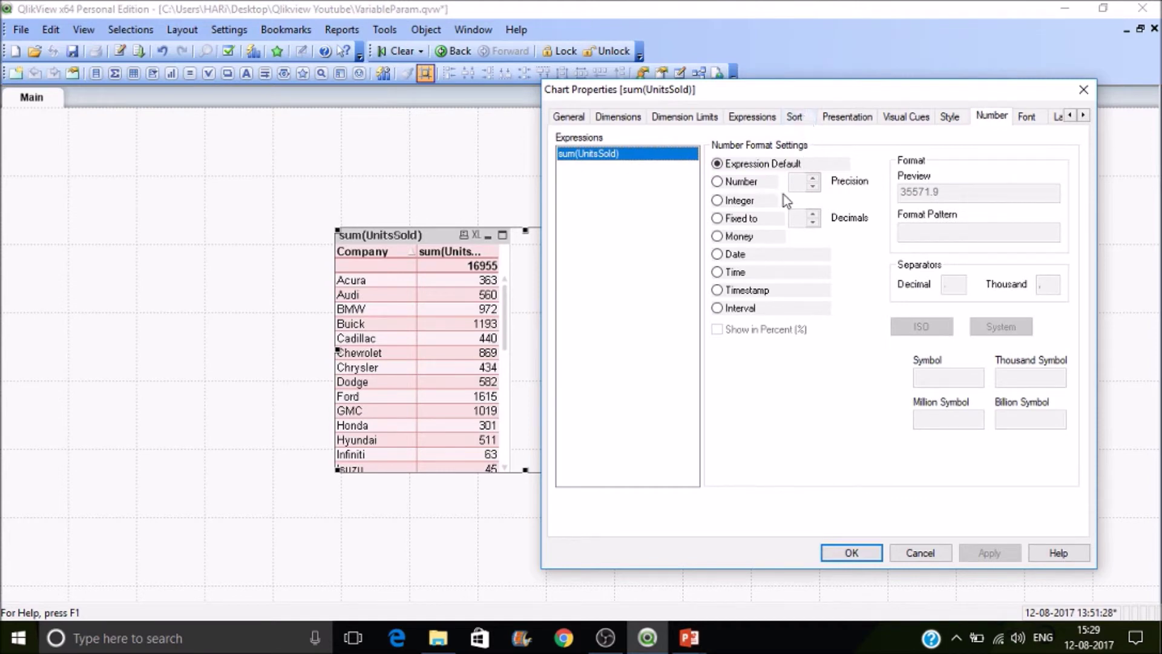
left_click(1022, 124)
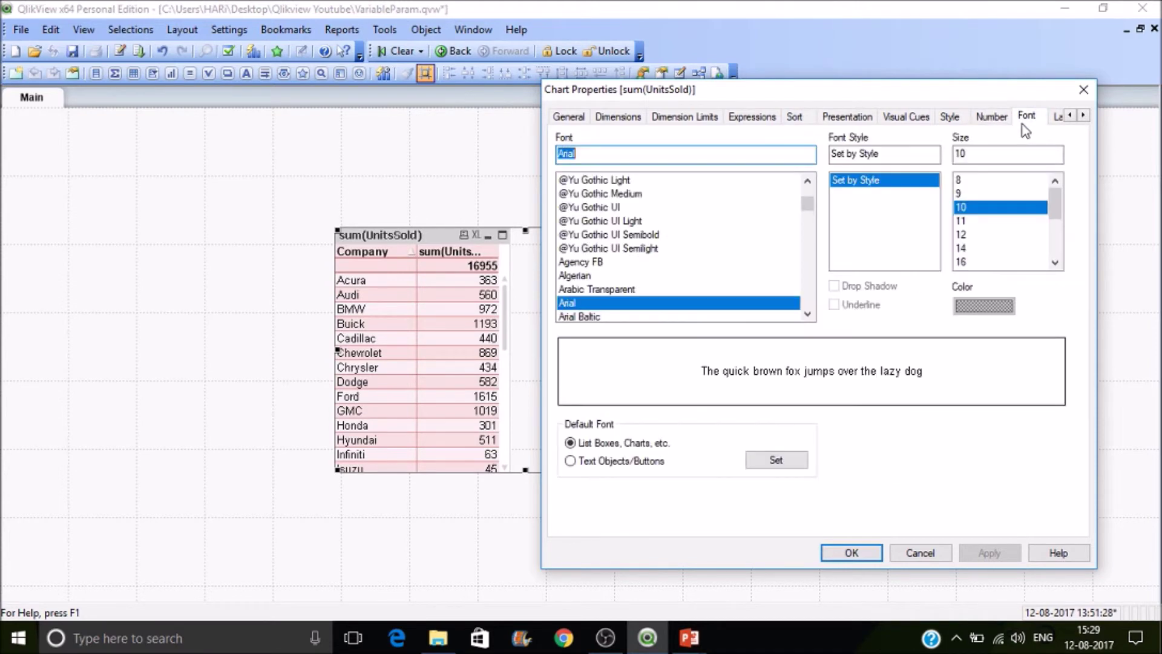
left_click(1059, 119)
left_click(1060, 121)
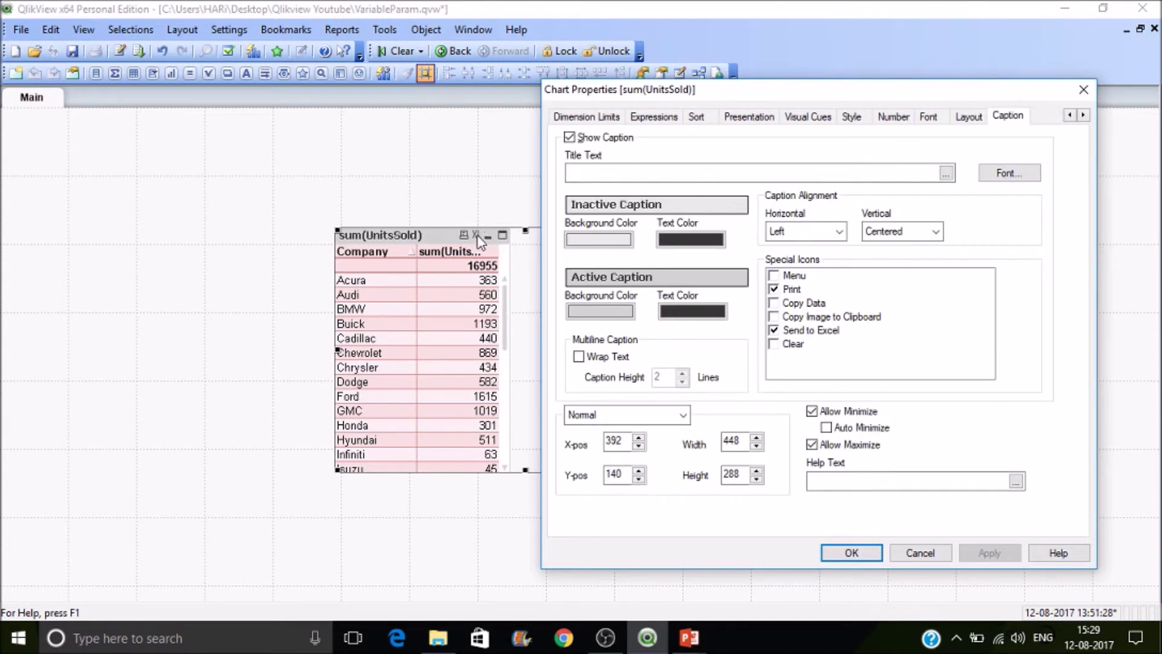
left_click(849, 552)
left_click(844, 299)
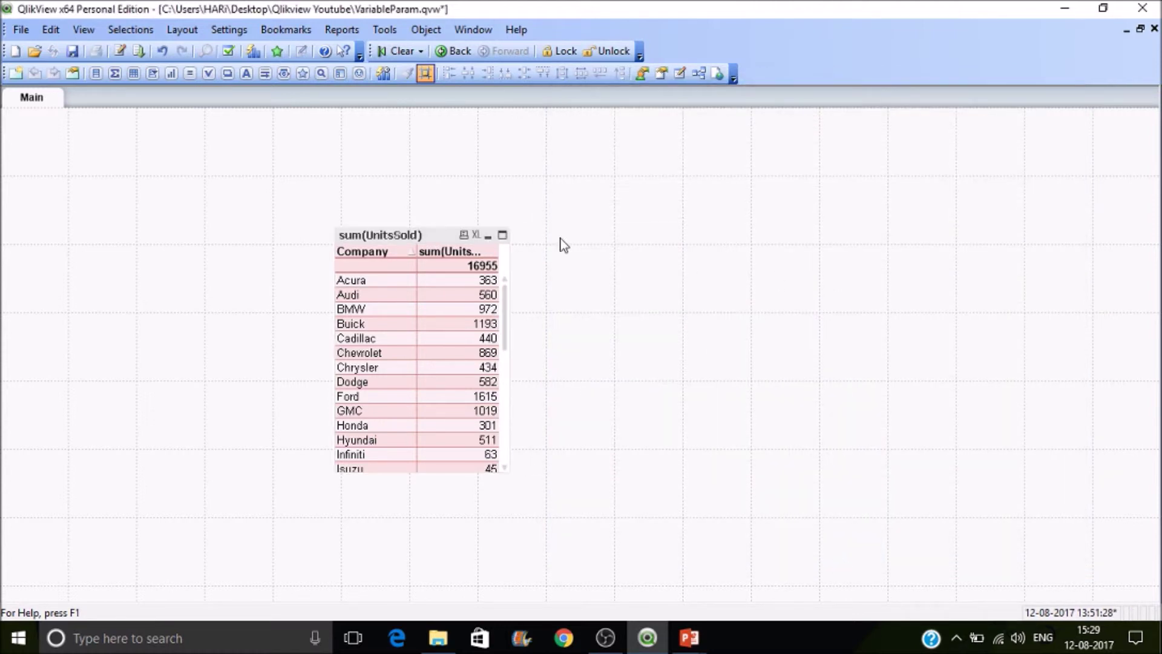
- Export the units table to Excel, close it, and reopen the table's Chart Properties
left_click(476, 235)
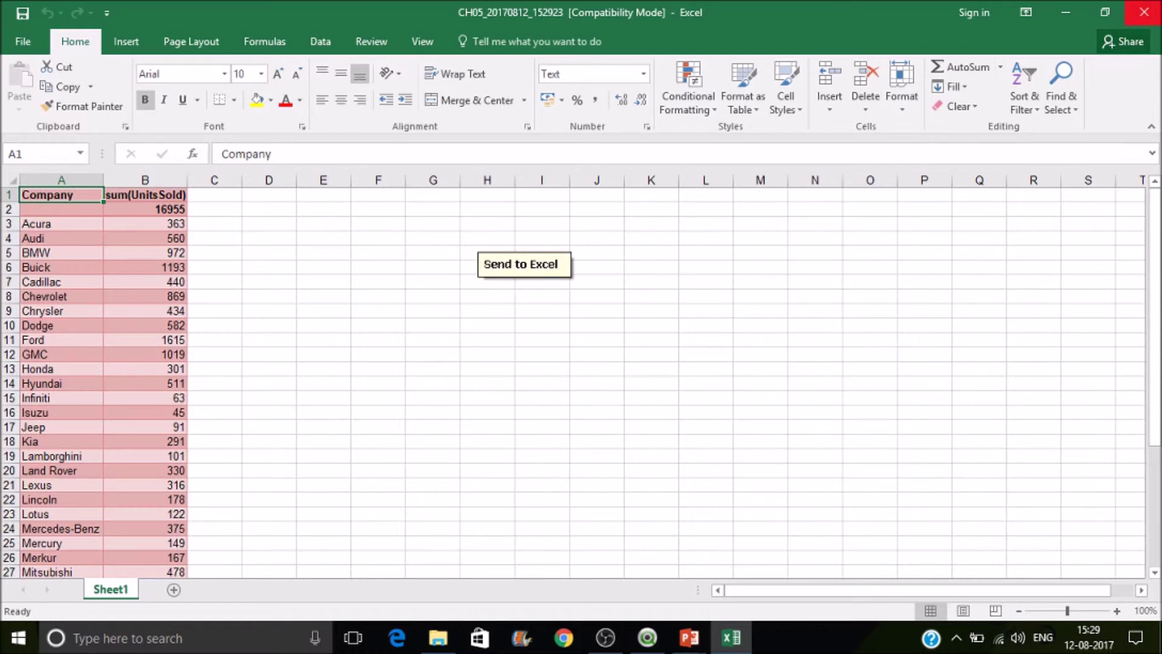
left_click(1143, 19)
right_click(443, 285)
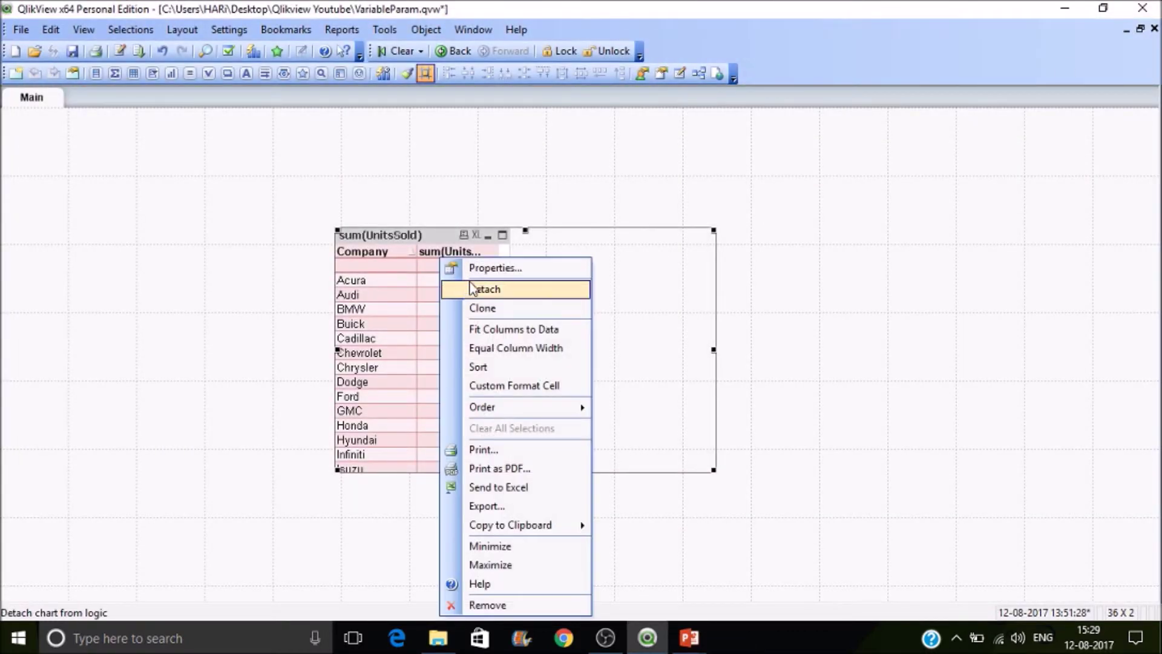
left_click(488, 267)
left_click_drag(624, 77, 862, 74)
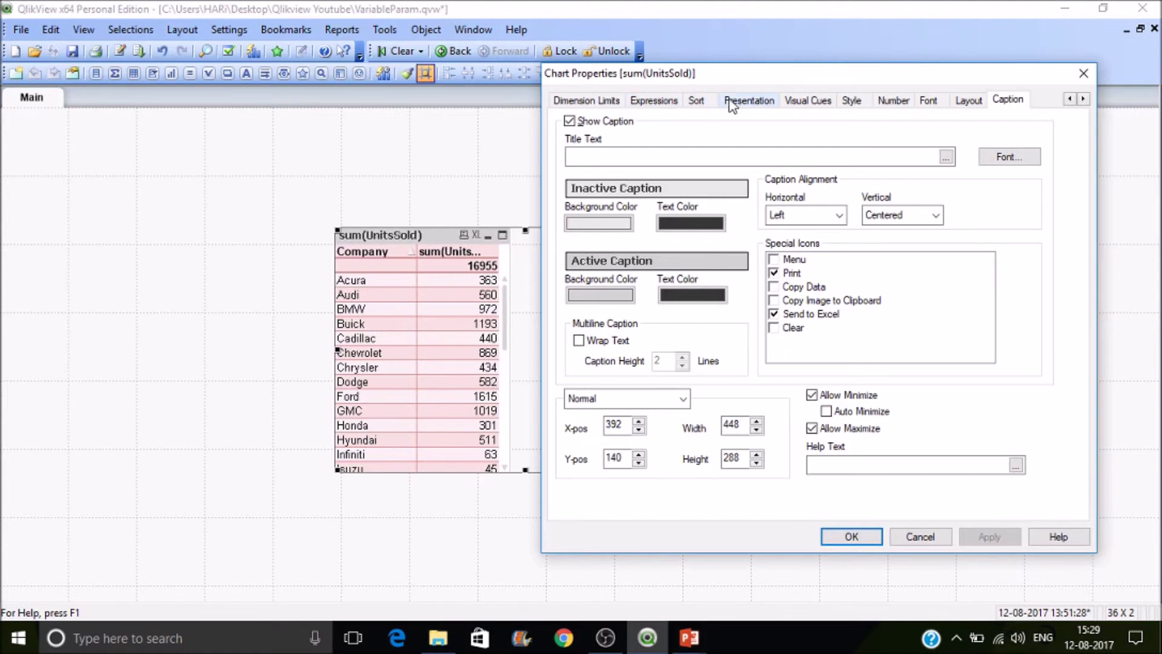
- Tick Relative for sum(UnitsSold) and apply it to show 100.00% totals, then untick Relative
left_click(753, 104)
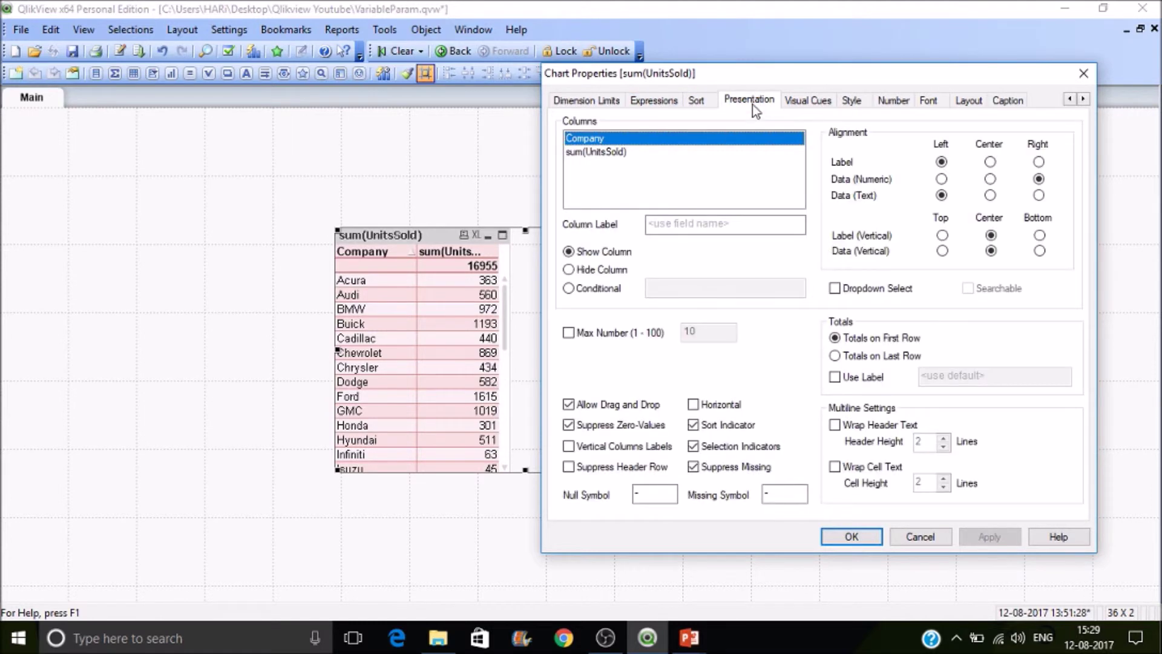
left_click(696, 107)
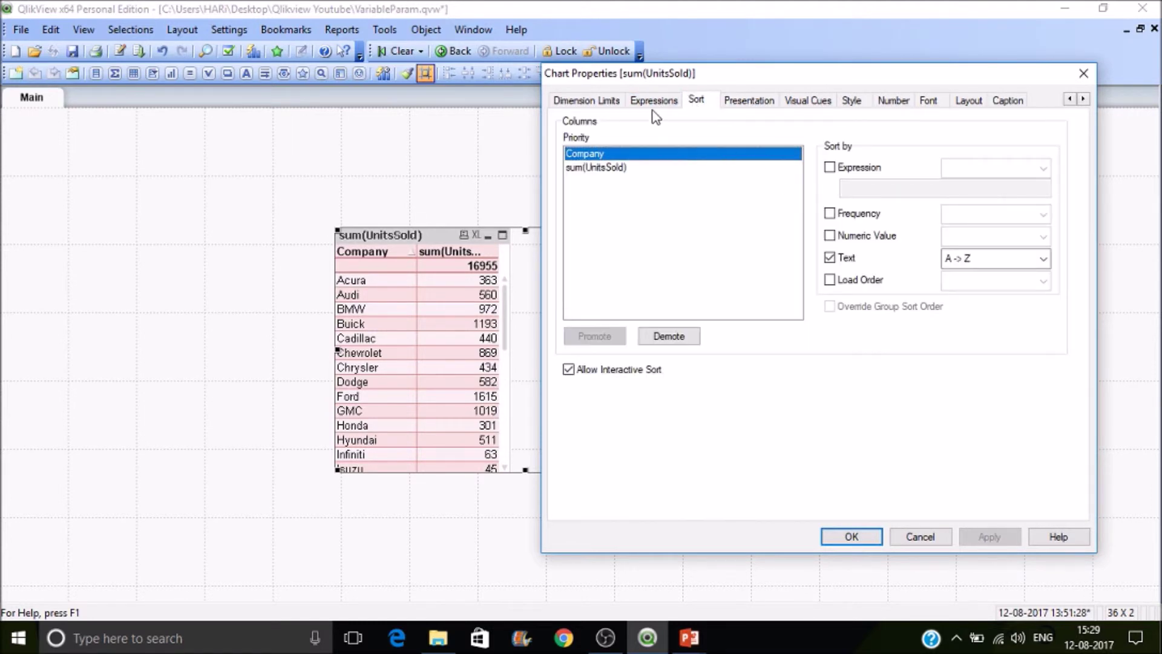
left_click(663, 106)
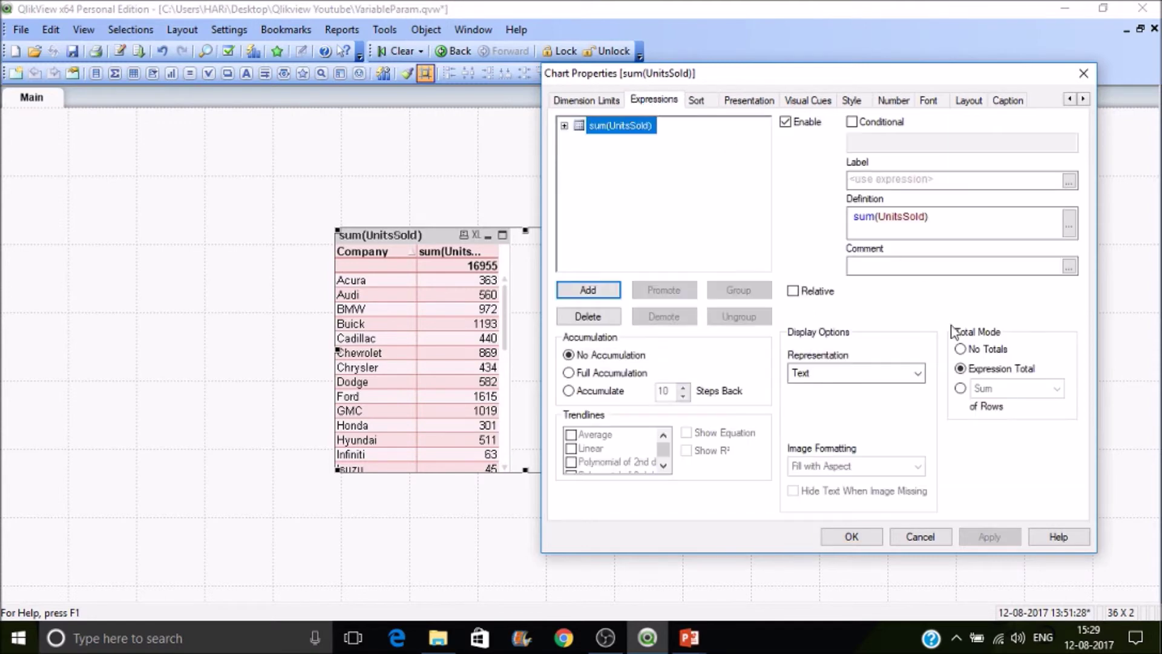
left_click(822, 293)
left_click(996, 538)
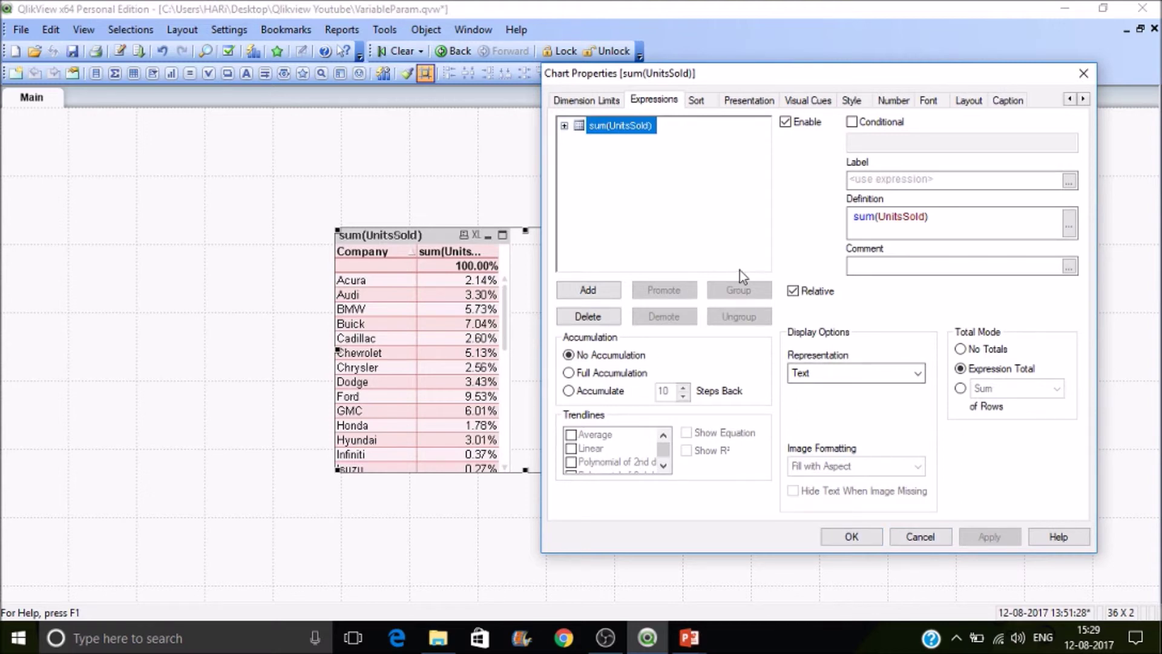
left_click(817, 291)
- Change the expression to sum(UnitsSold)/sum(Total UnitsSold) and apply it
left_click(941, 218)
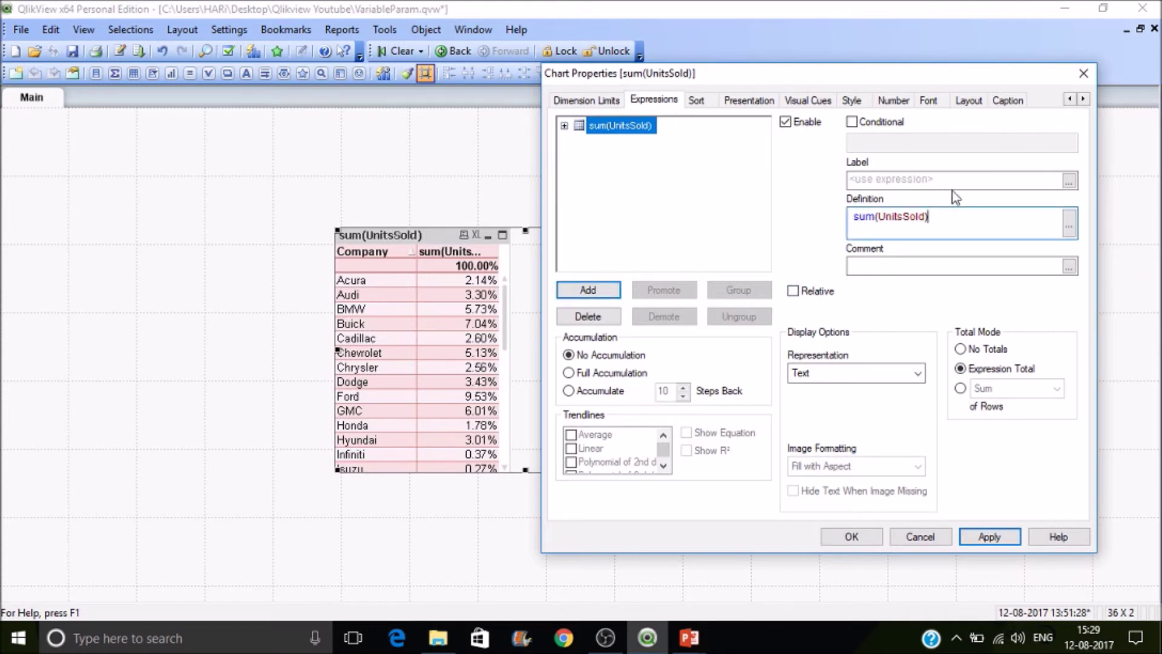
type("/sum(UnitsSold)")
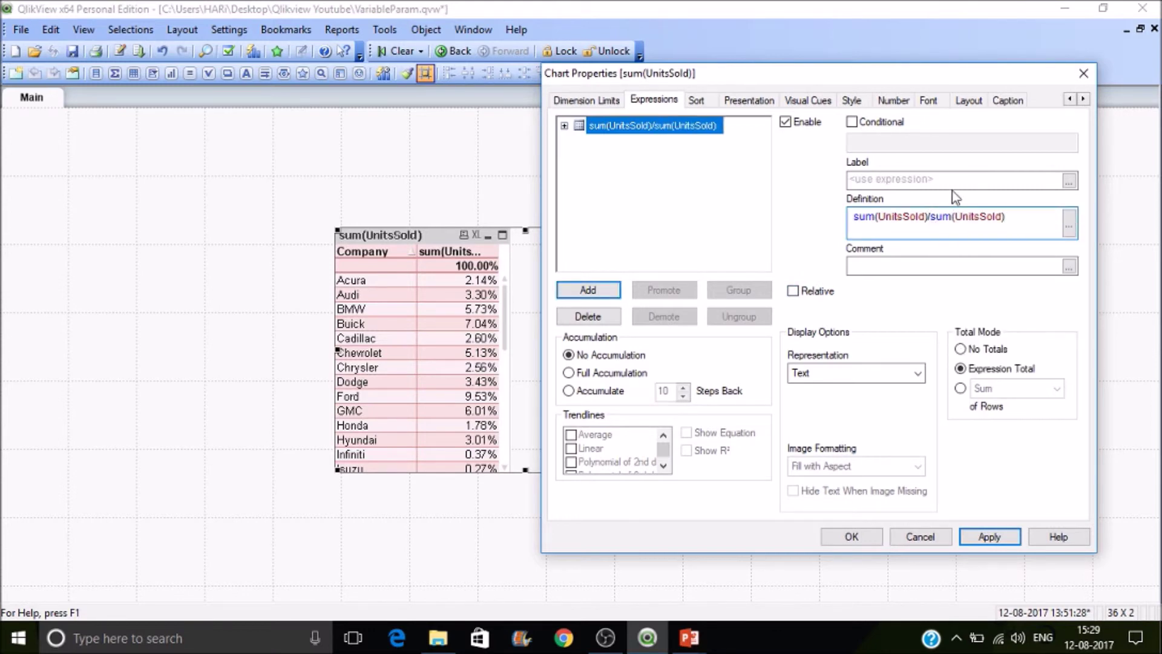
left_click(955, 216)
type("Tot")
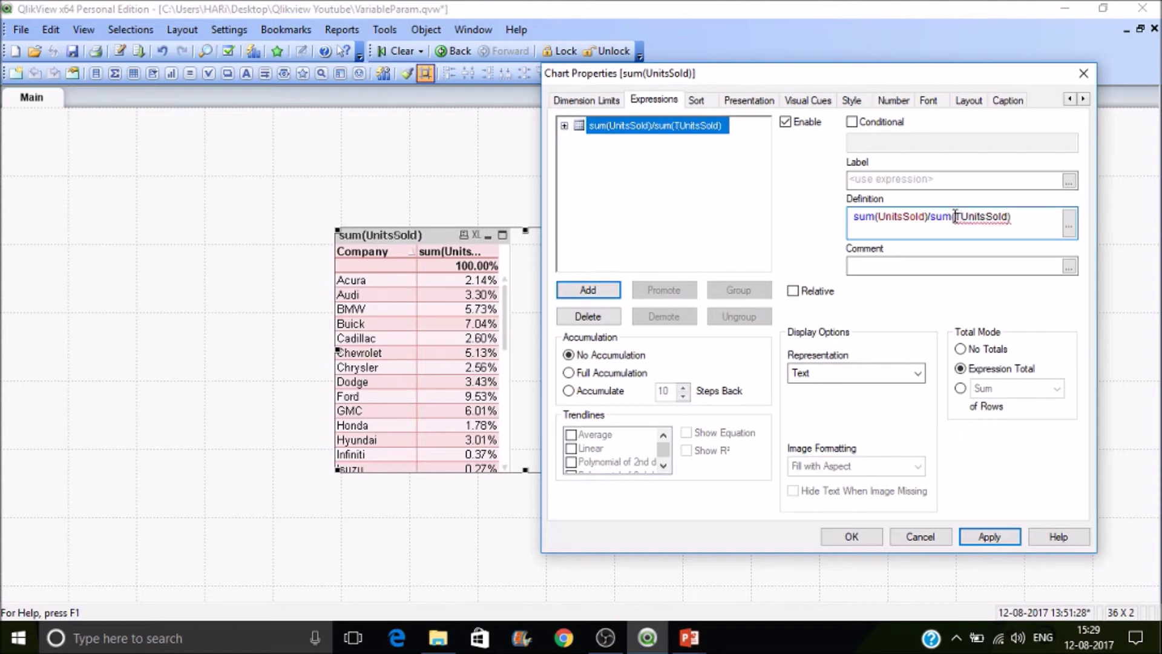
key("BackSpace")
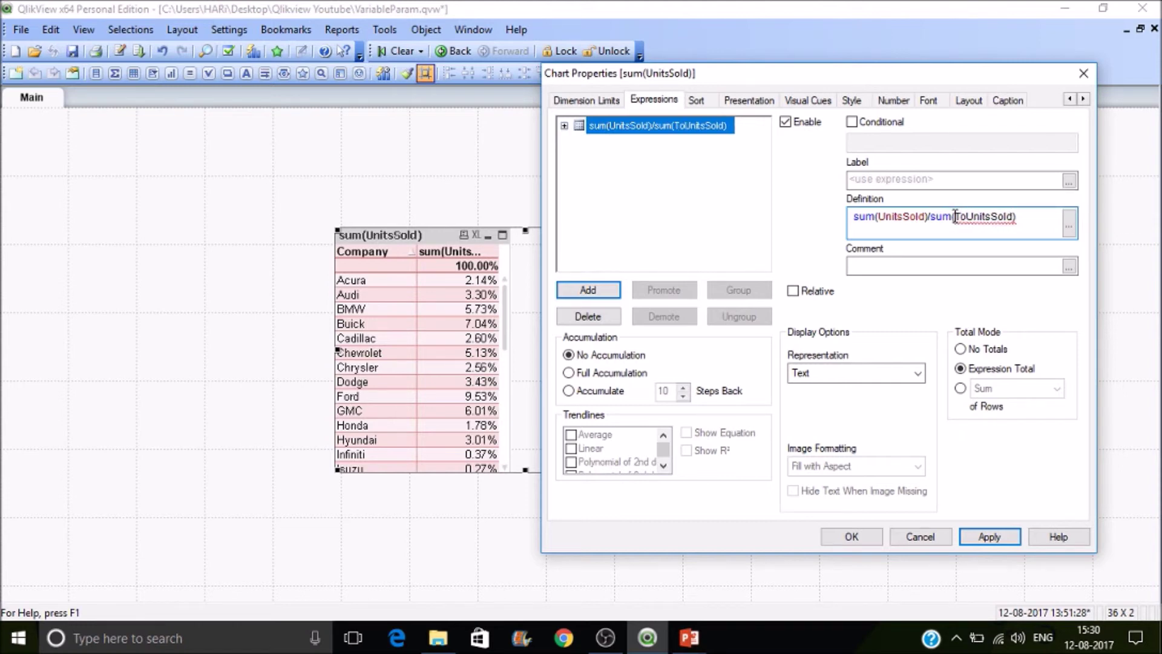
type("tal")
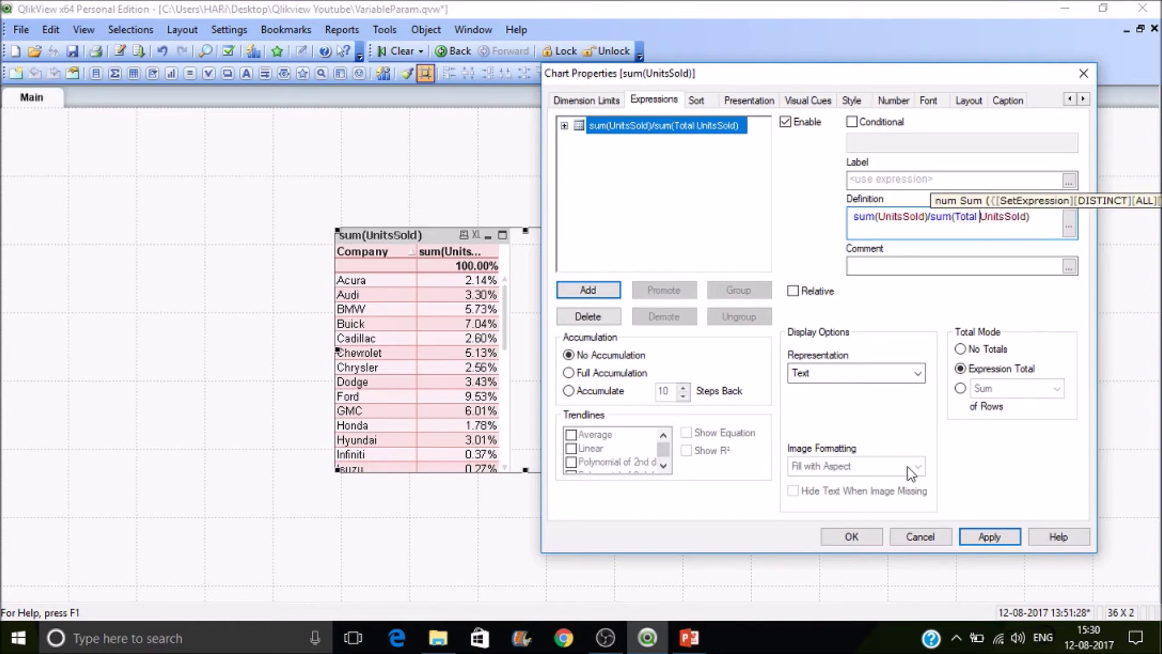
left_click(996, 536)
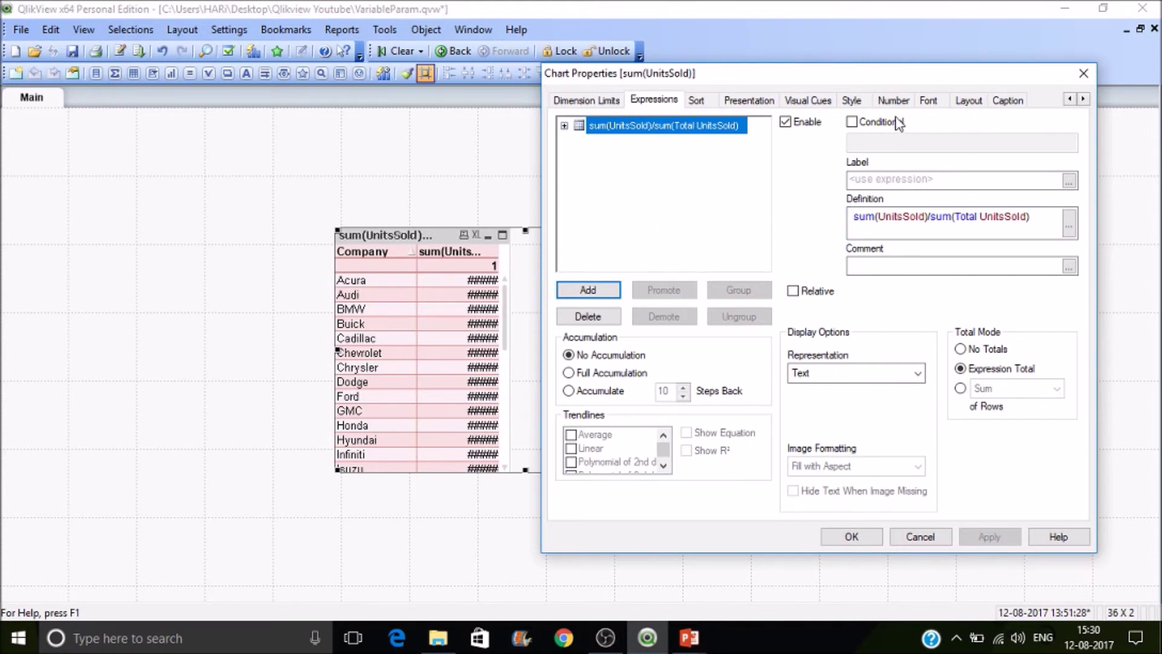
- Format the column as Fixed to 3 decimals in percent, apply, and confirm
left_click(893, 99)
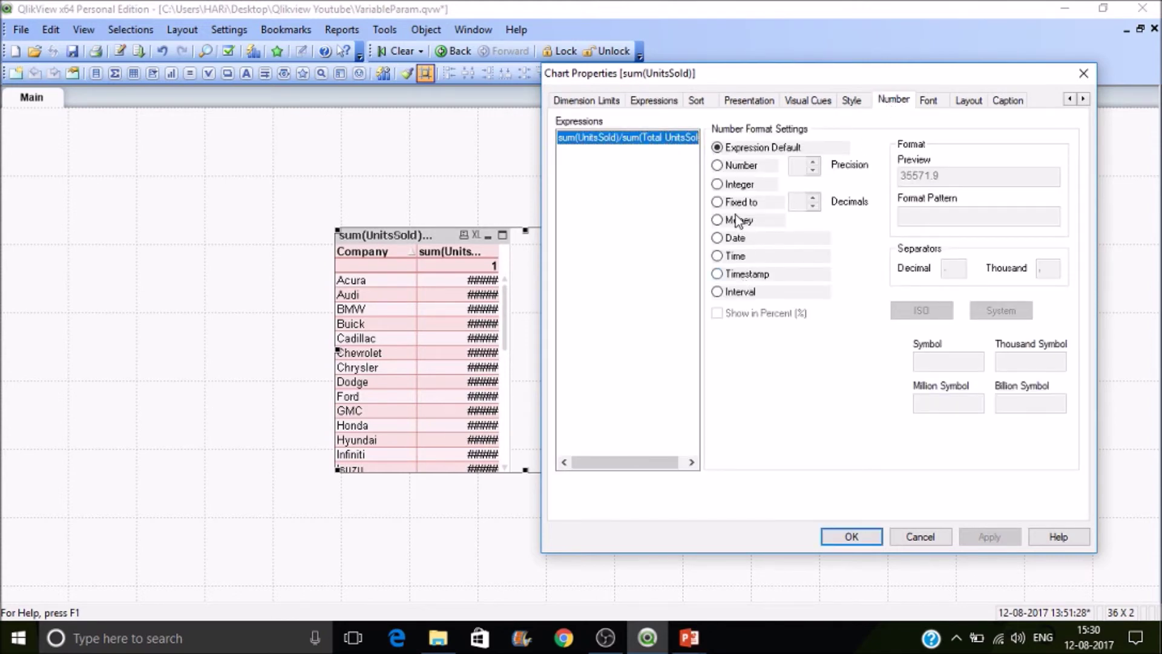
left_click(733, 202)
left_click(813, 198)
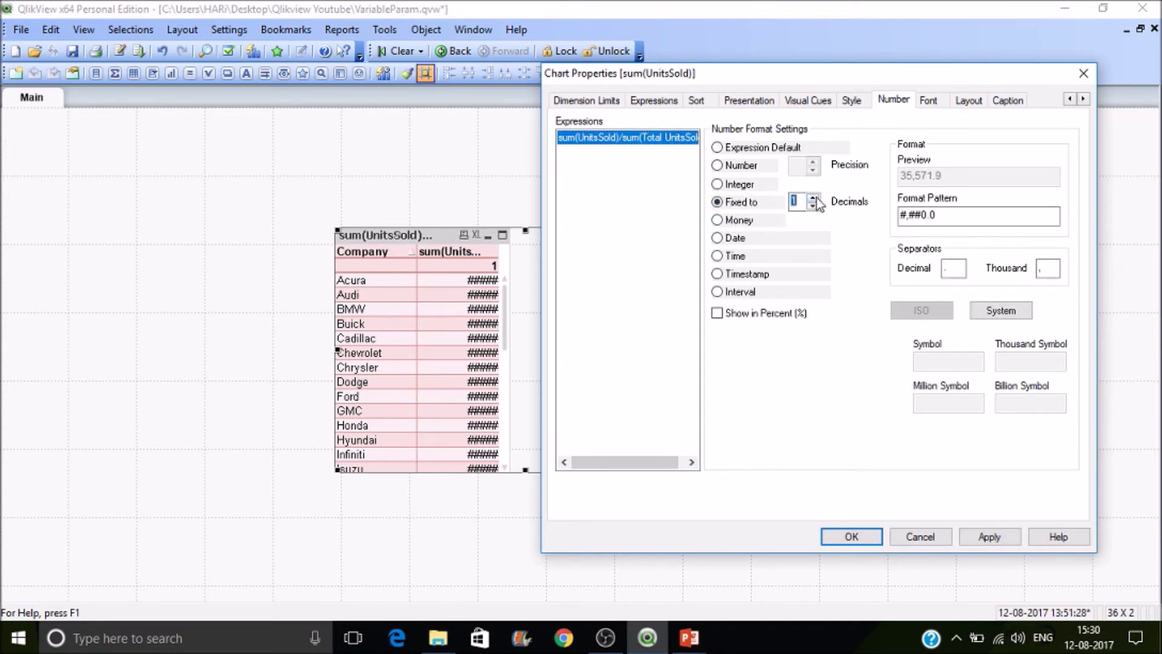
left_click(813, 198)
left_click(813, 198)
left_click(740, 312)
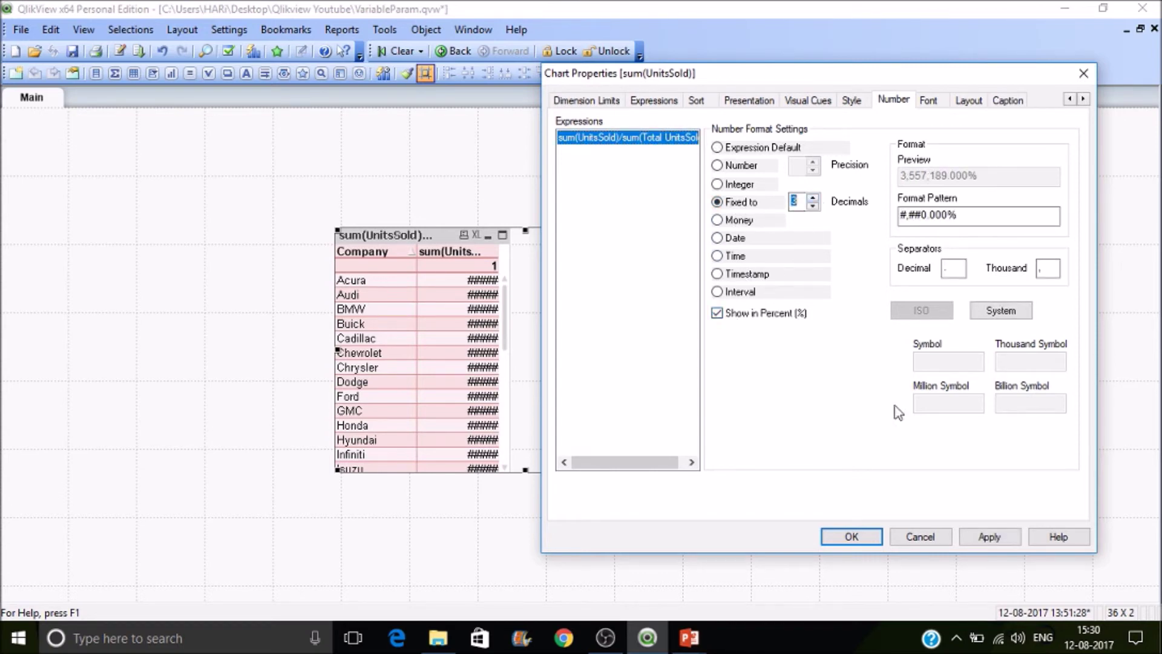
left_click(1000, 538)
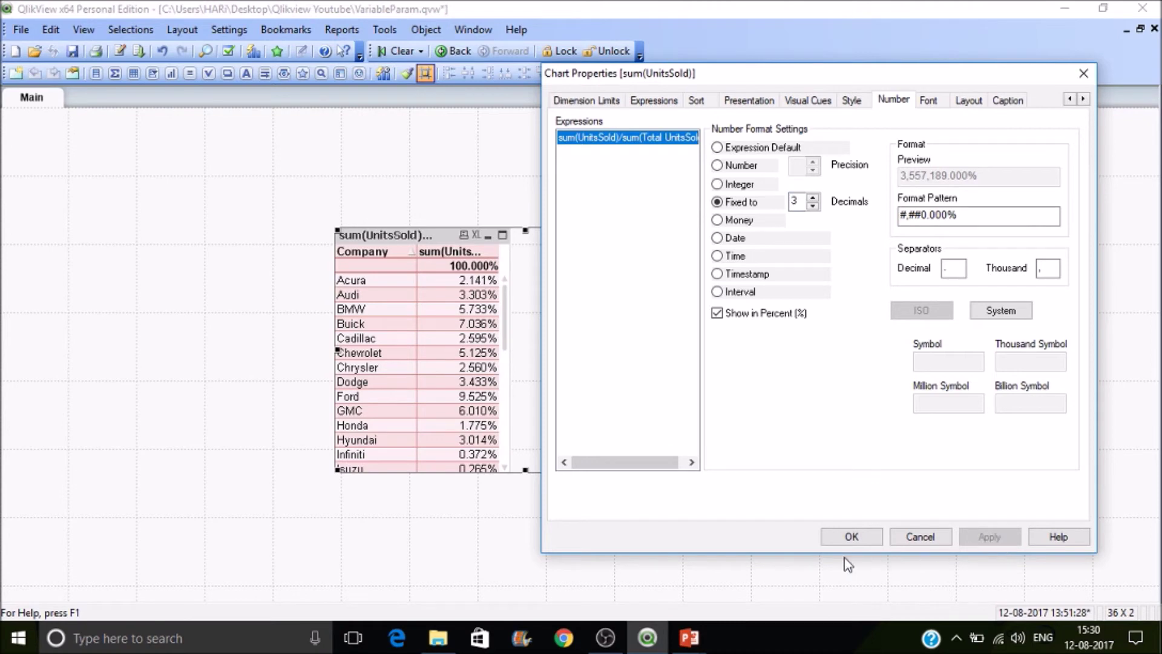
left_click(848, 536)
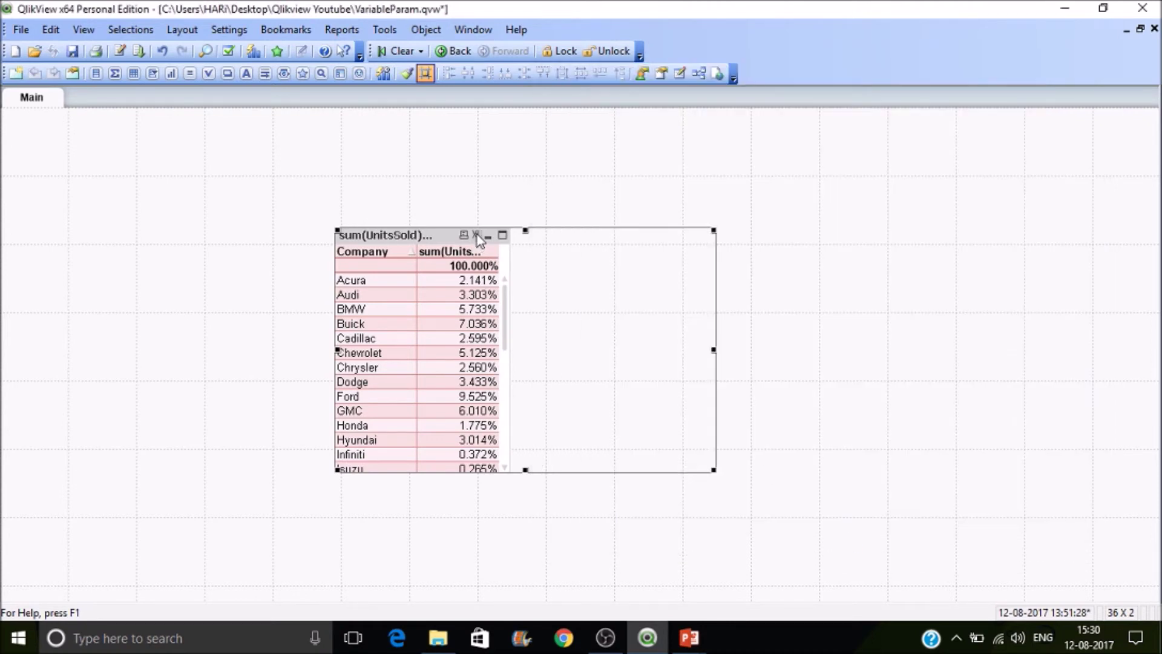
- Export the three-decimal table to Excel, then reset the chart's number format to Expression Default
left_click(477, 234)
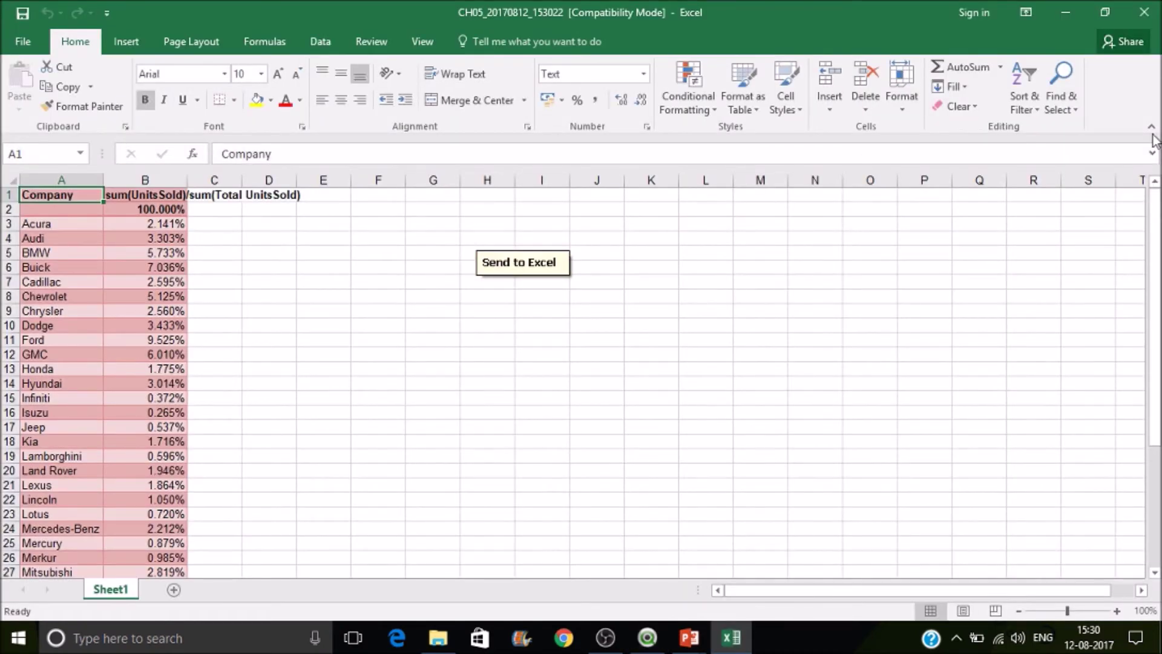
left_click(1144, 12)
right_click(509, 285)
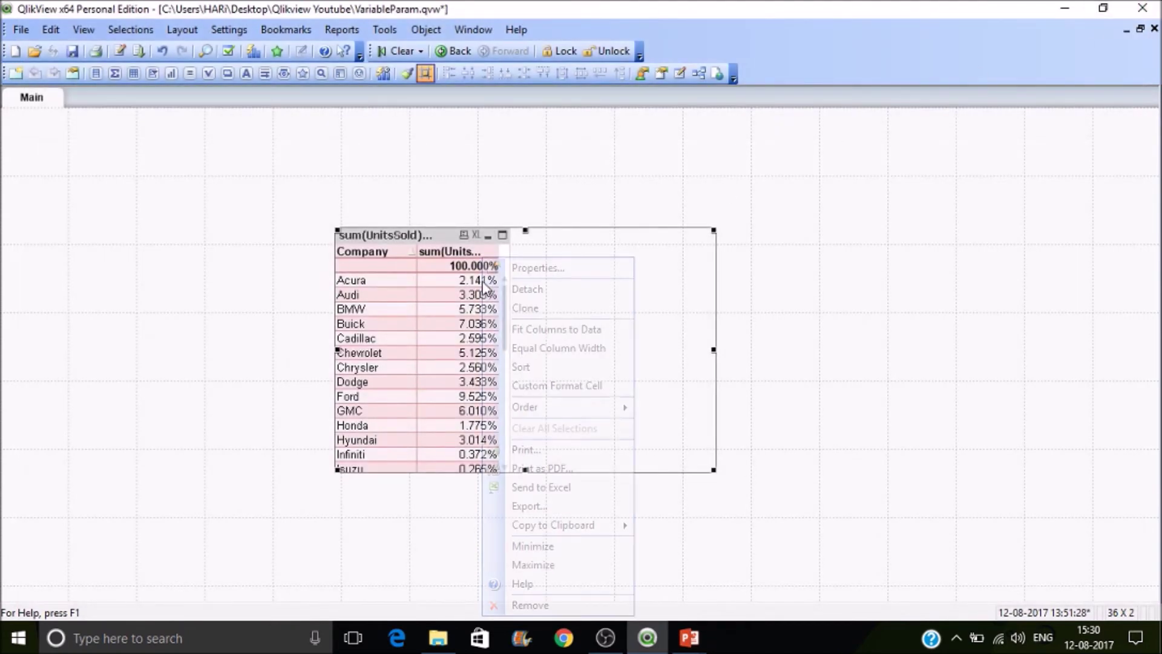
left_click(529, 265)
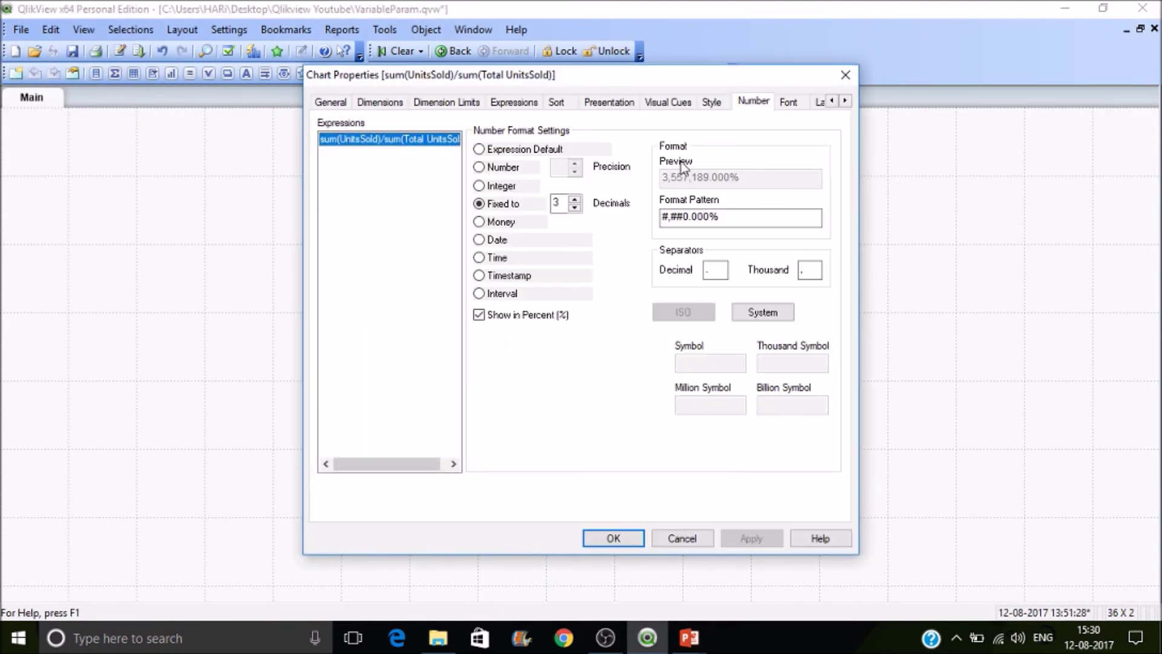
left_click(499, 150)
left_click(533, 100)
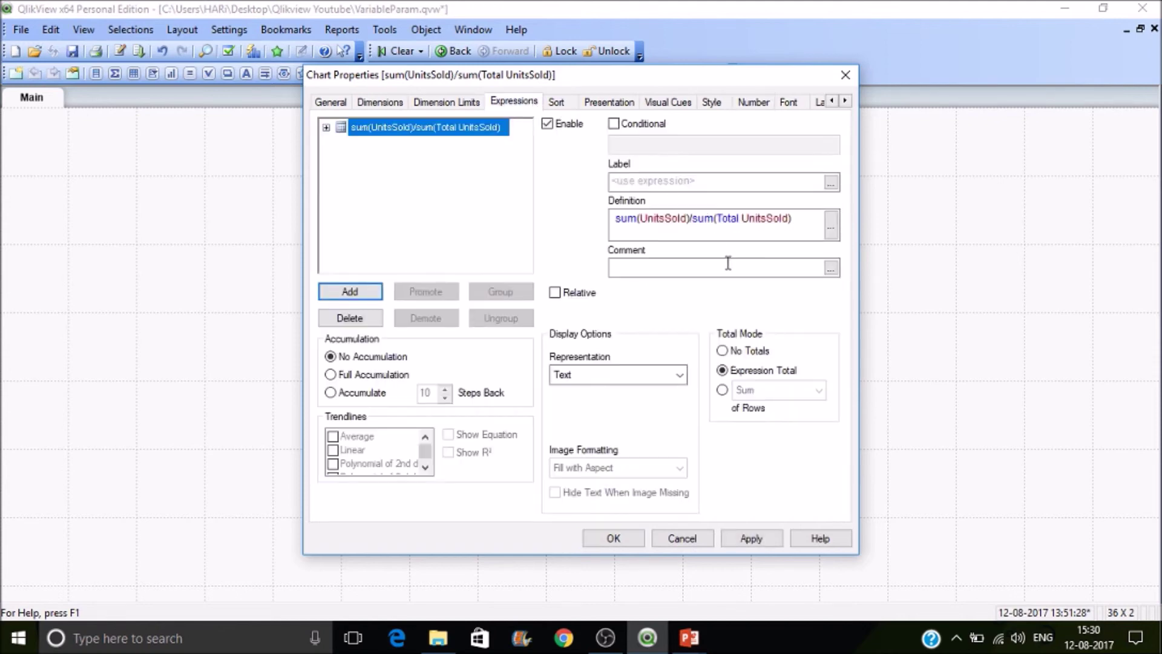
- Rewrite the expression as num(sum(UnitsSold)/sum(Total UnitsSold),'##.##%'), apply, and confirm
left_click(618, 226)
type("sum")
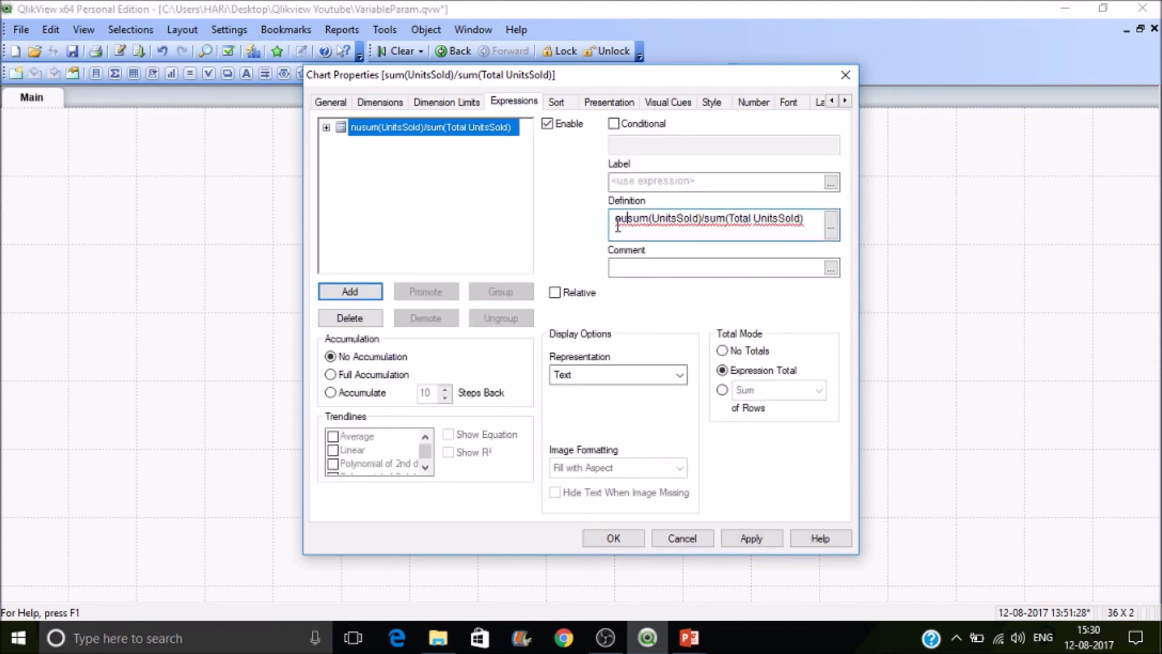
type("(")
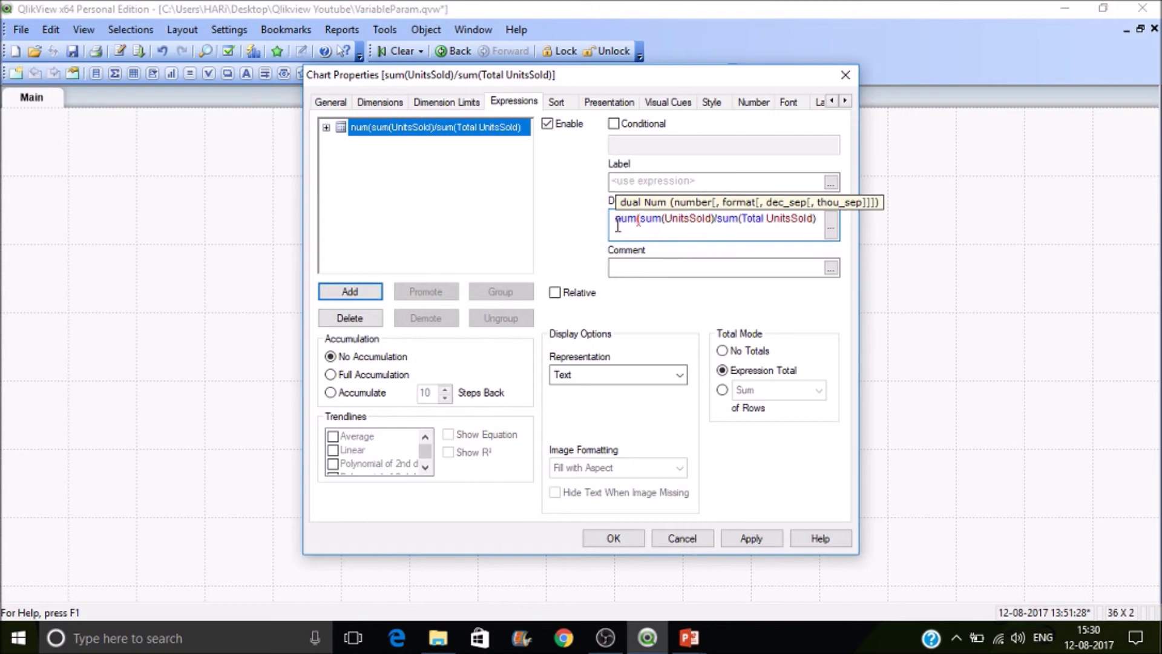
key("Right")
key("Right")
key("Right")
key("Right")
key("Right")
key("Right")
key("Right")
key("Right")
key("Right")
key("Right")
key("Right")
key("Right")
key("Right")
key("Right")
key("Right")
key("Right")
key("Right")
key("Right")
key("Right")
key("Right")
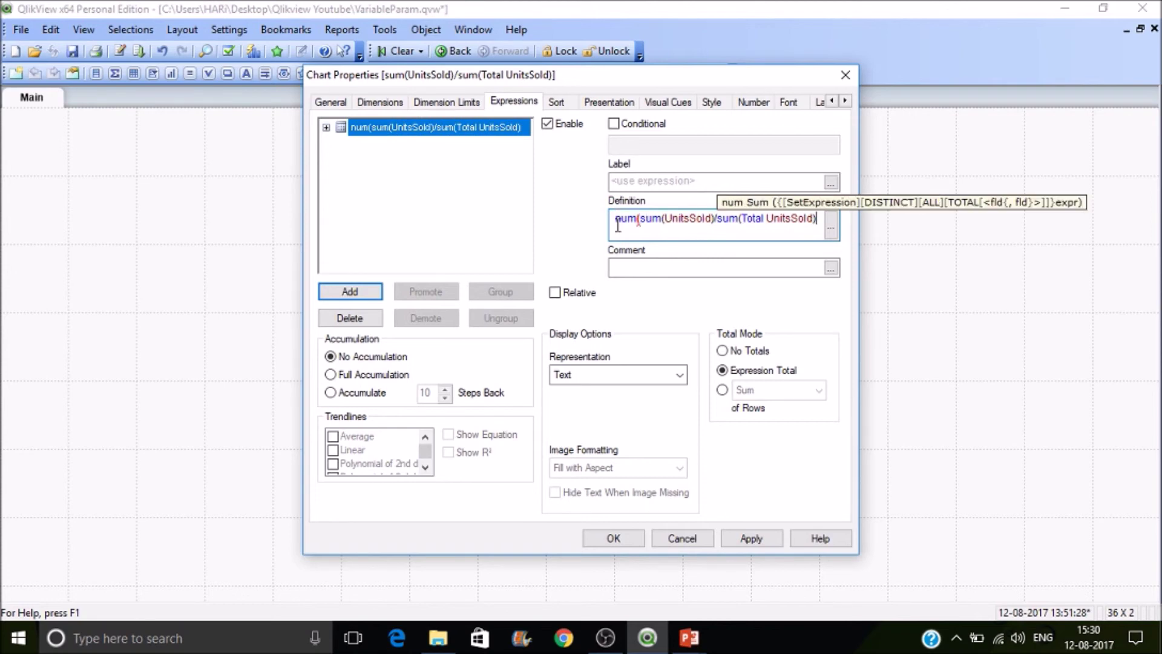
type(",'")
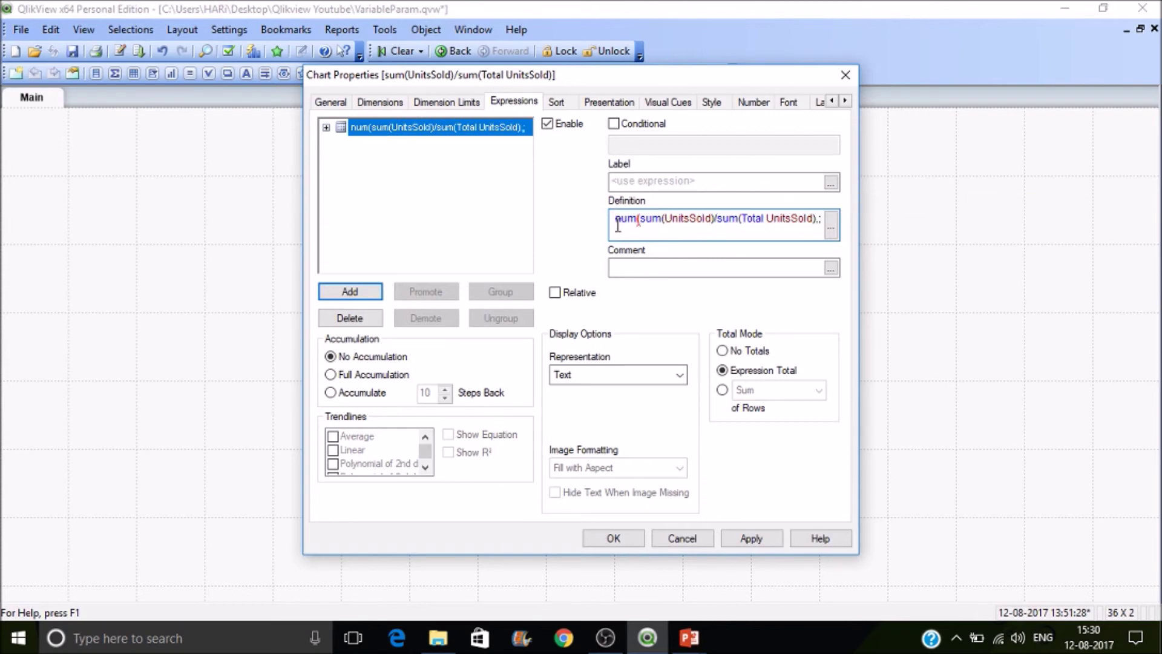
key("BackSpace")
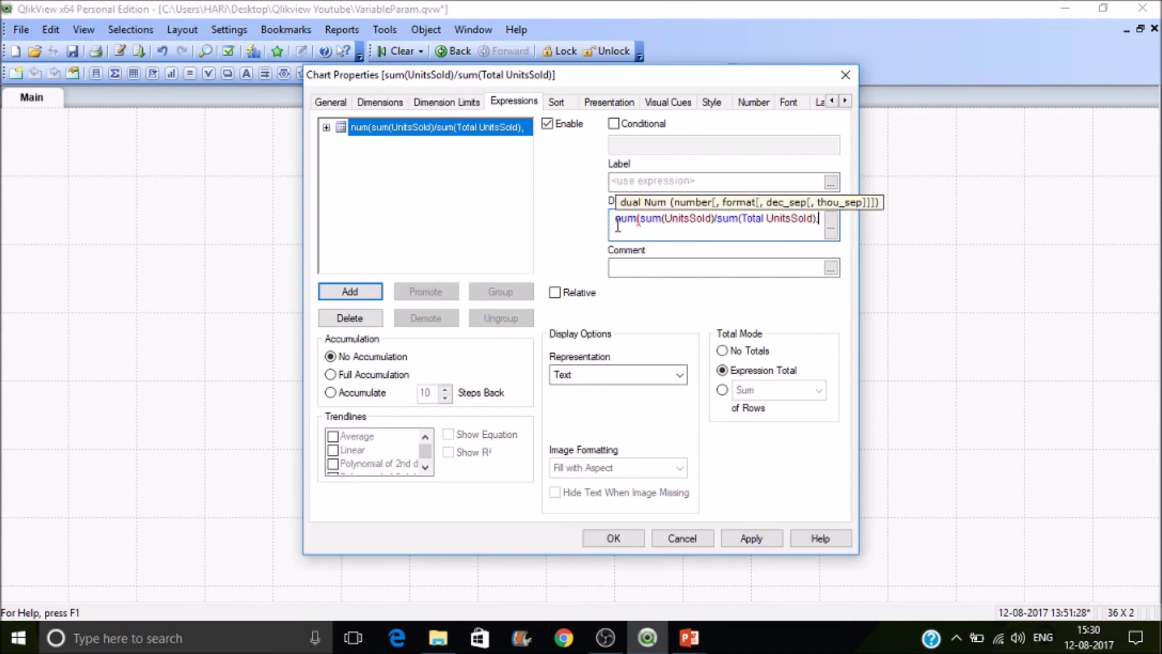
type("'")
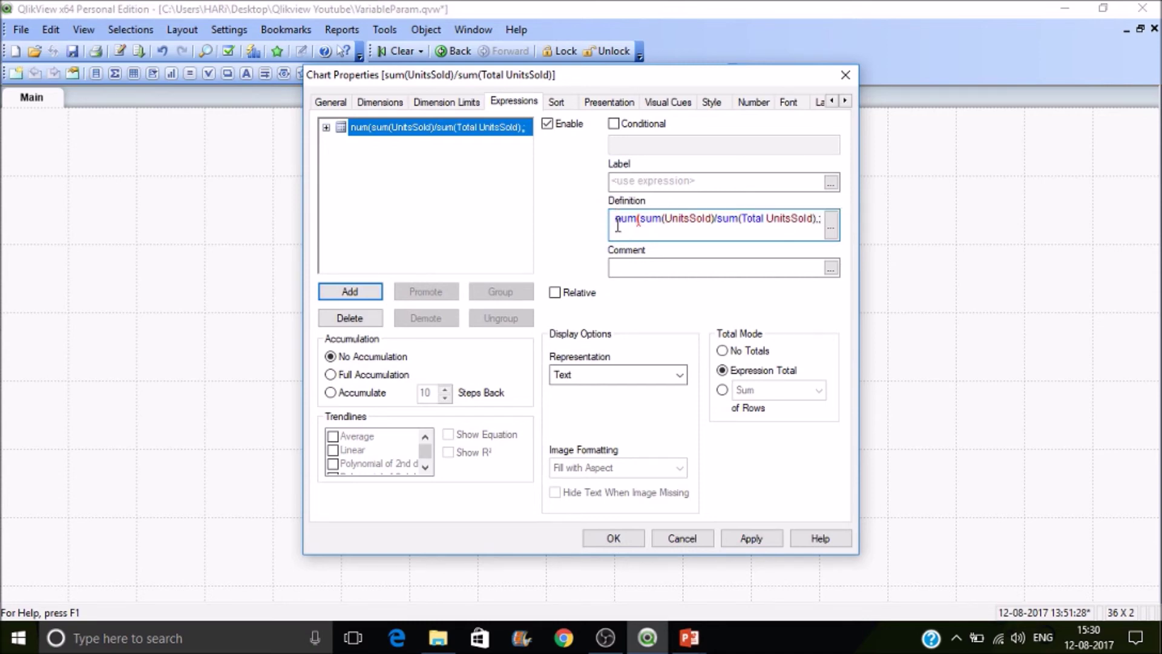
type("##.")
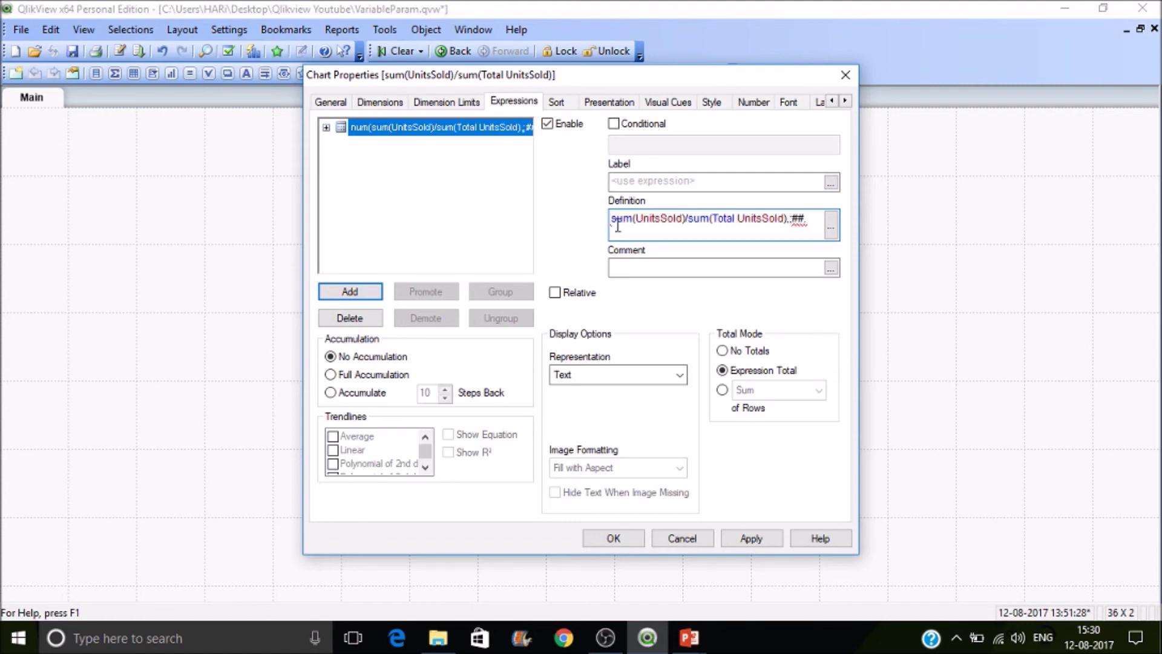
type("##%")
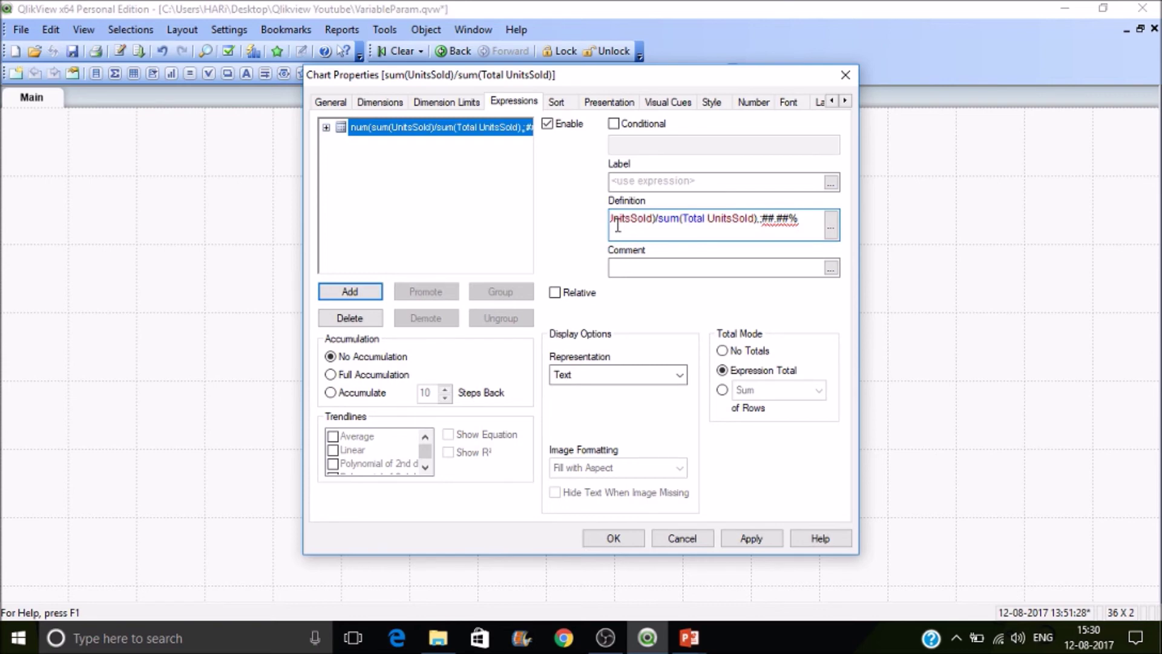
type("'")
key("BackSpace")
type("'")
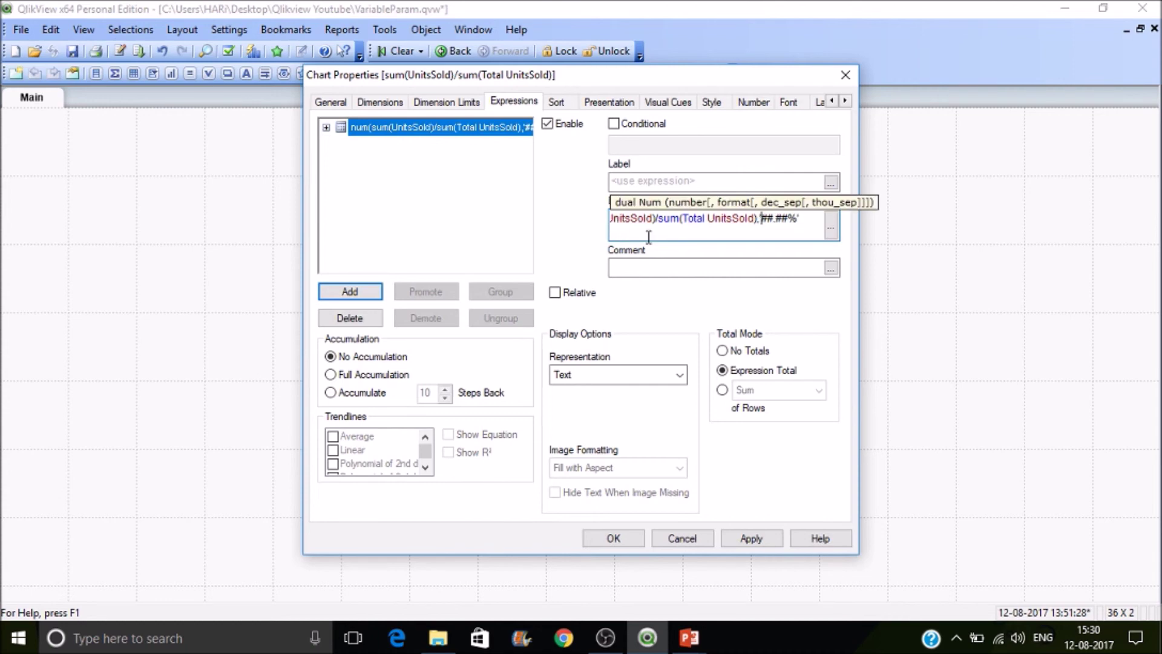
key("Right")
key("Right")
key("Right")
key("Right")
key("Right")
key("Right")
key("Right")
type(")")
left_click(755, 539)
left_click(611, 536)
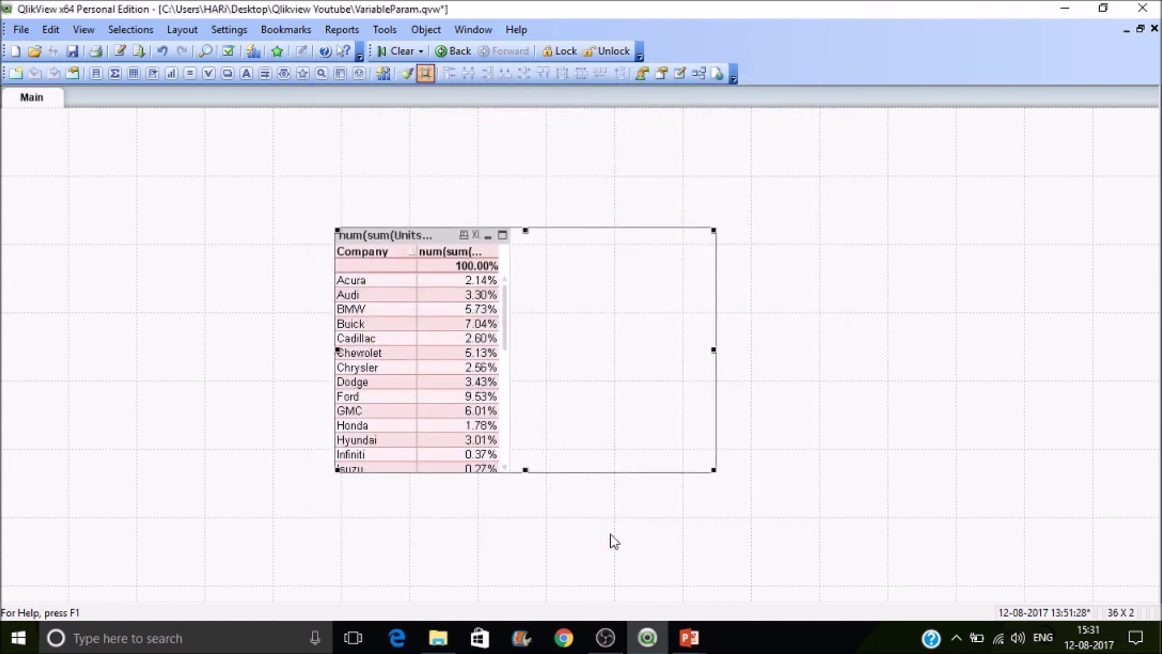
left_click(477, 234)
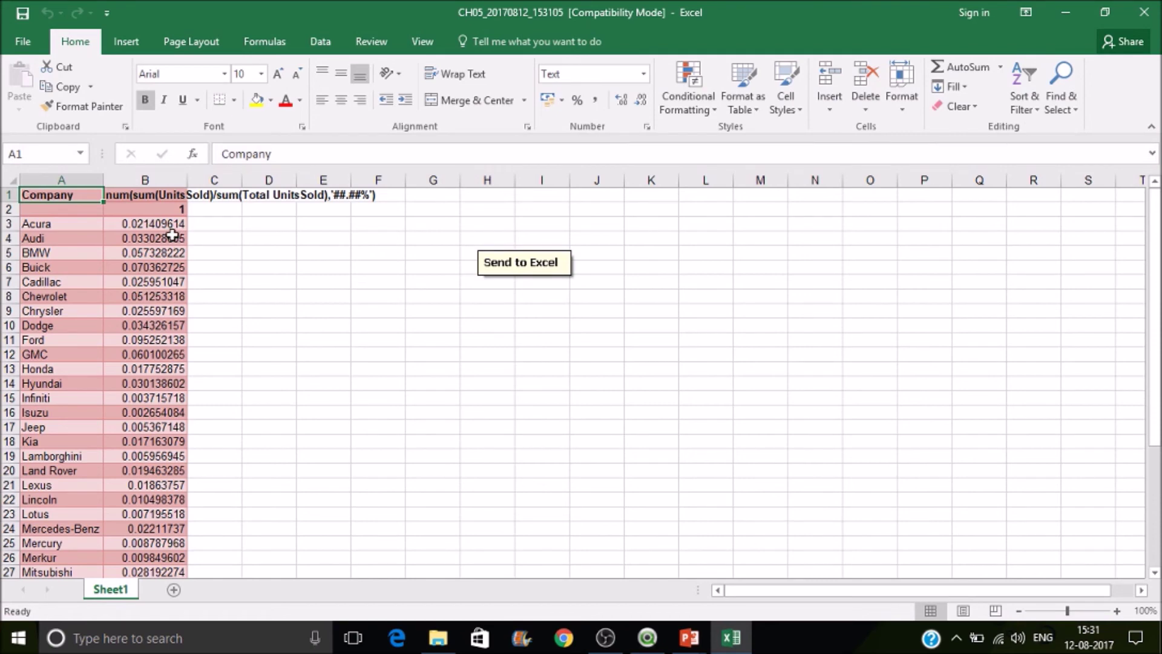
left_click_drag(175, 238, 175, 296)
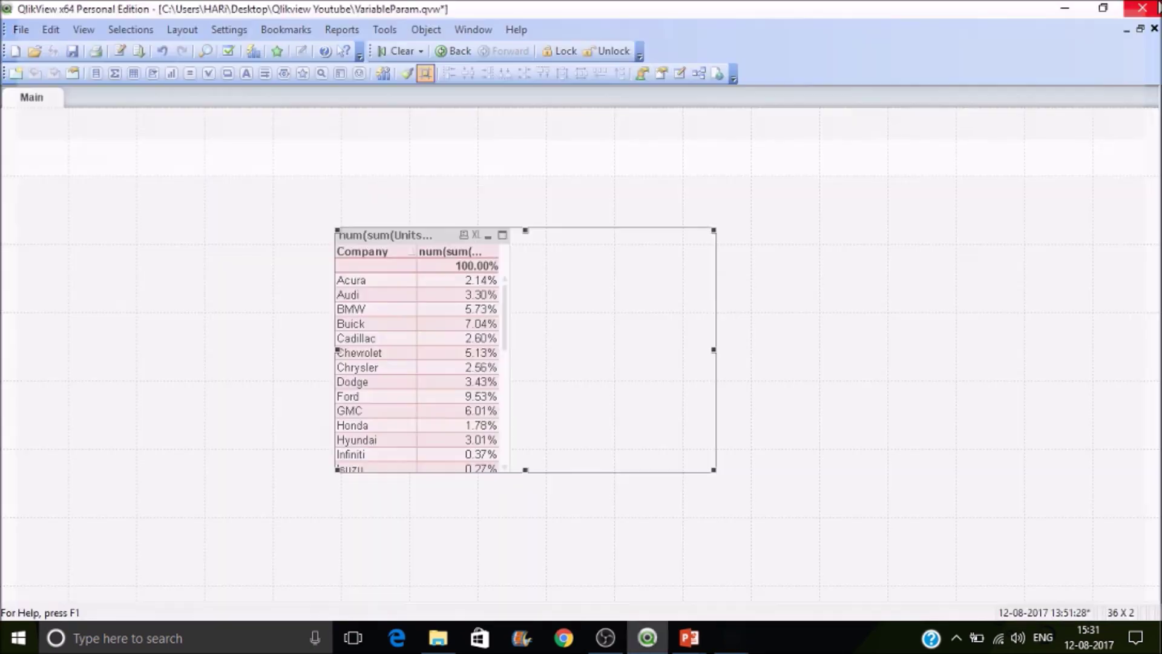
left_click(1144, 12)
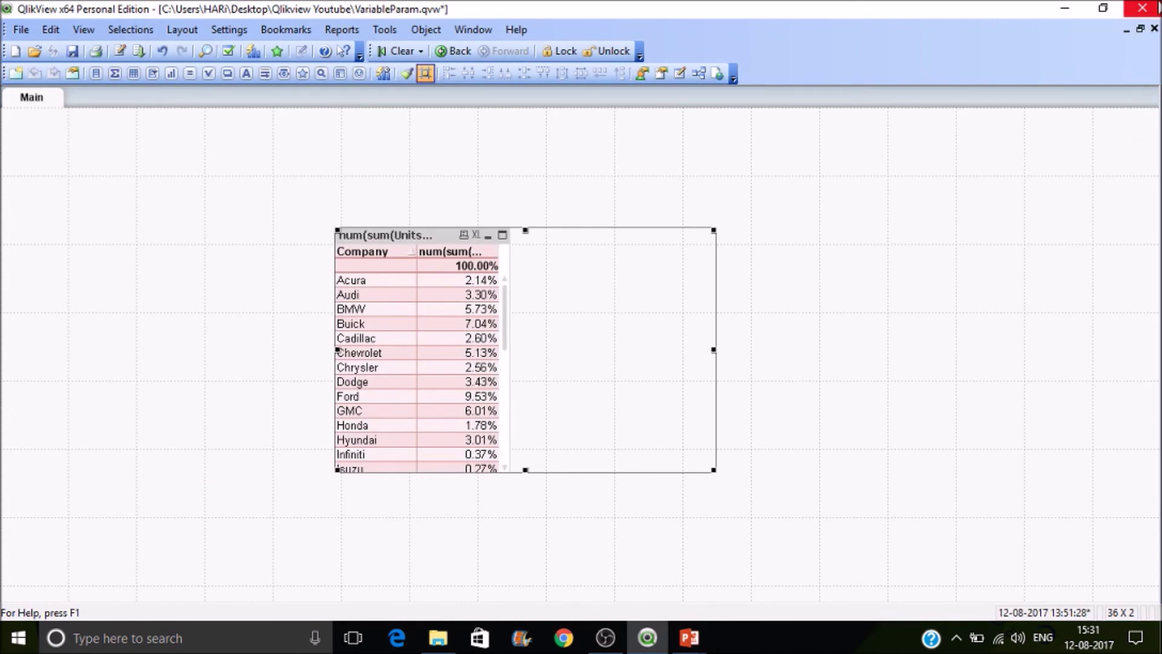
- Deselect the table and turn off the Main sheet's Design Grid
left_click(920, 196)
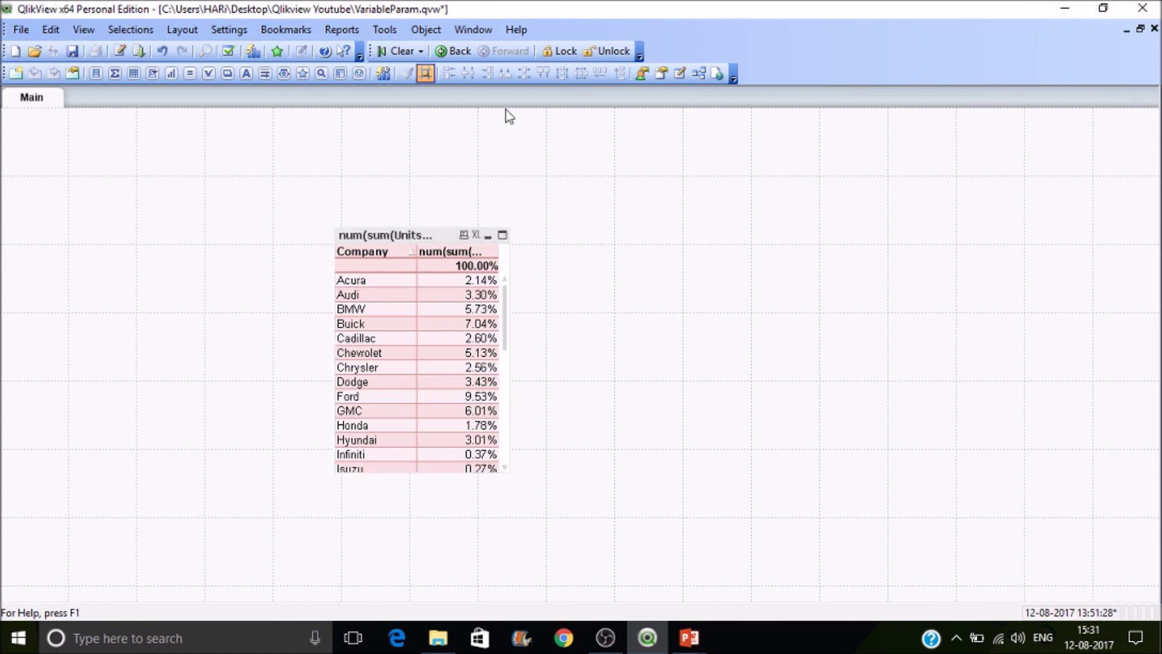
left_click(425, 75)
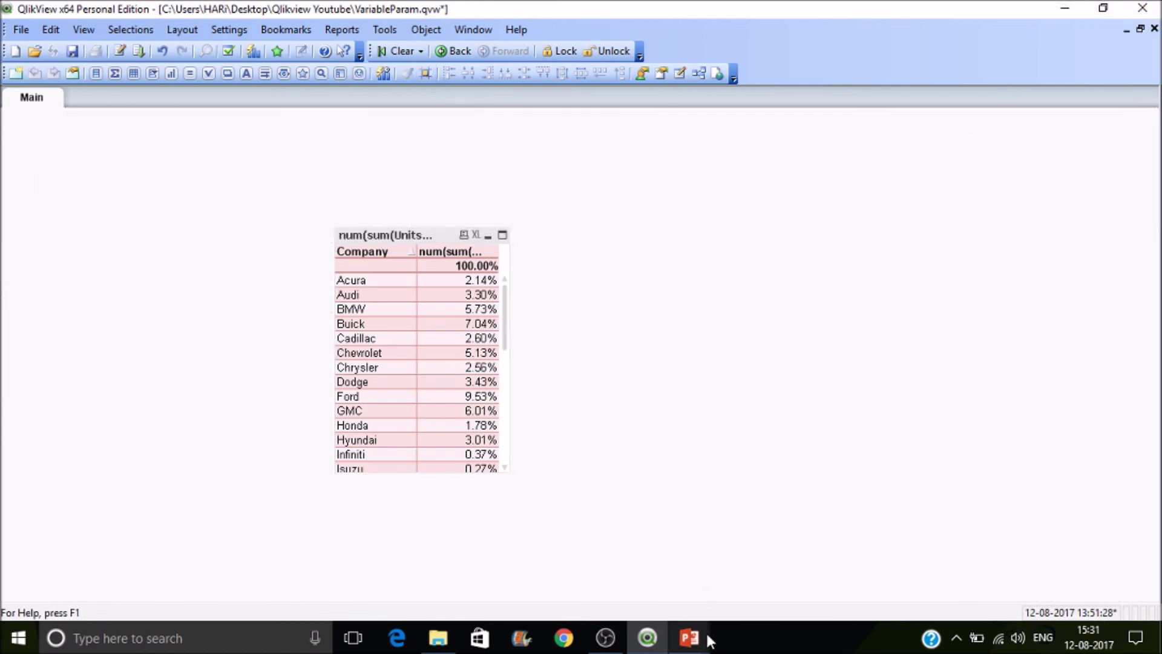
mouse_move(705, 634)
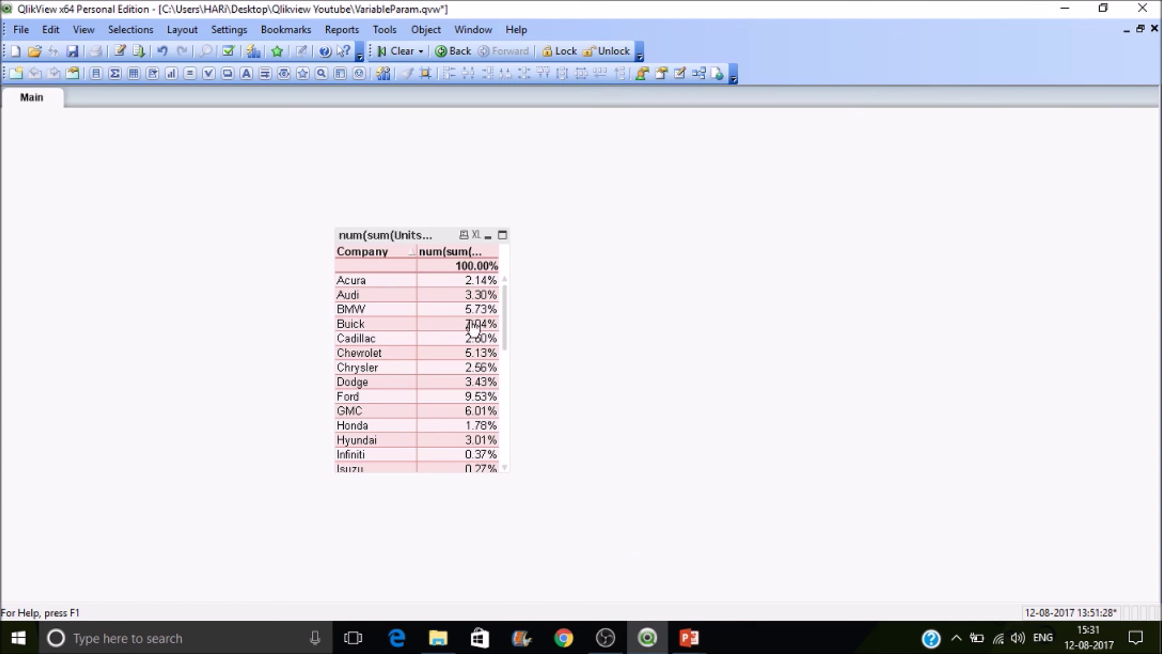